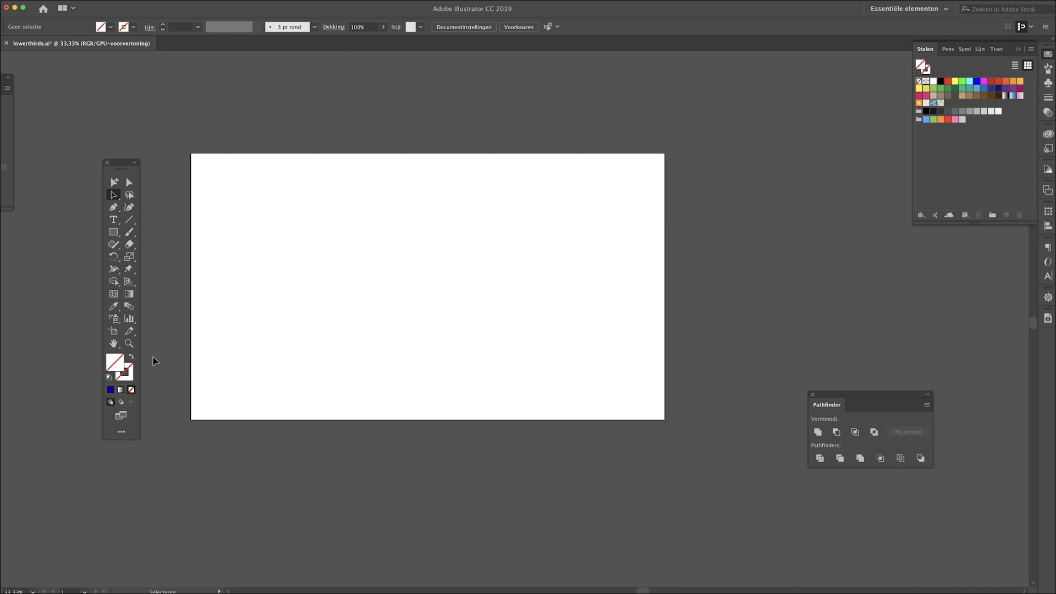
# Select artboard Tekengebied 1 and confirm it measures 1920 × 1080 px.
pyautogui.click(114, 331)
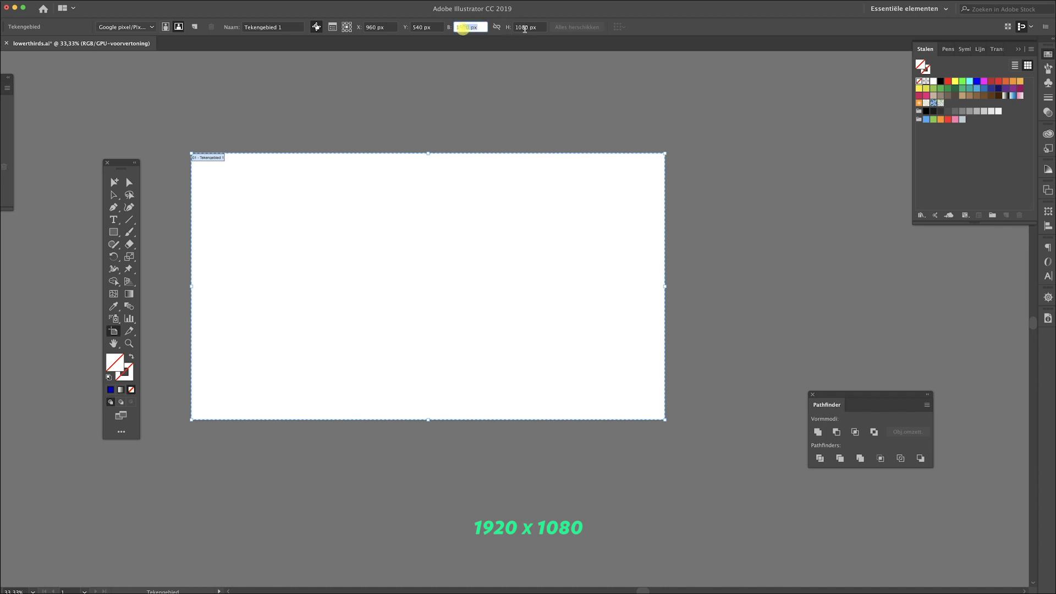
# Draw a 590 × 160 px rectangle from the artboard's bottom-left corner and fill it blue.
pyautogui.press('Escape')
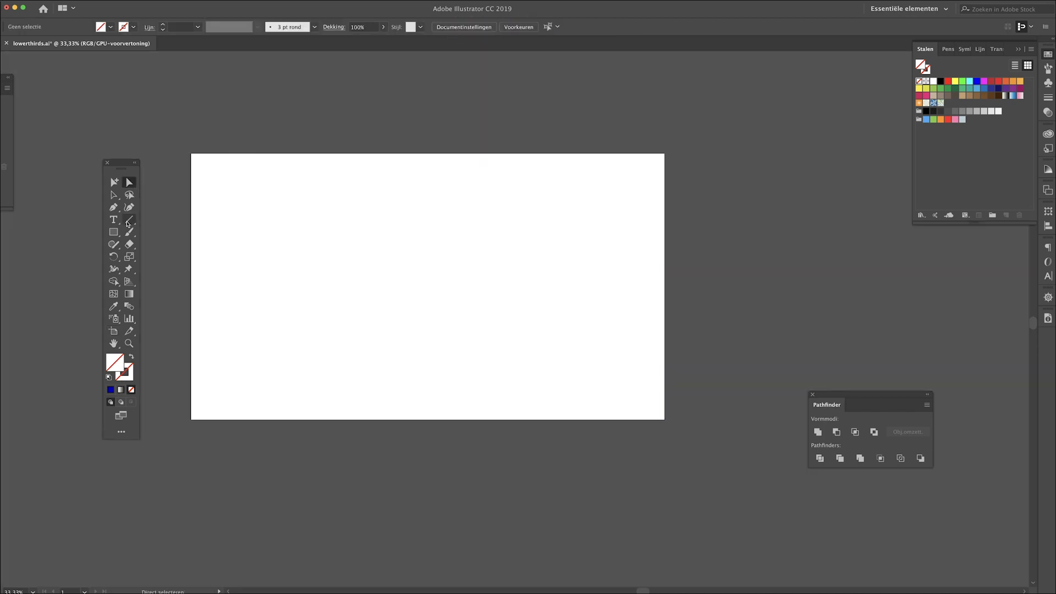
pyautogui.click(114, 231)
pyautogui.moveTo(192, 420); pyautogui.dragTo(210, 409)
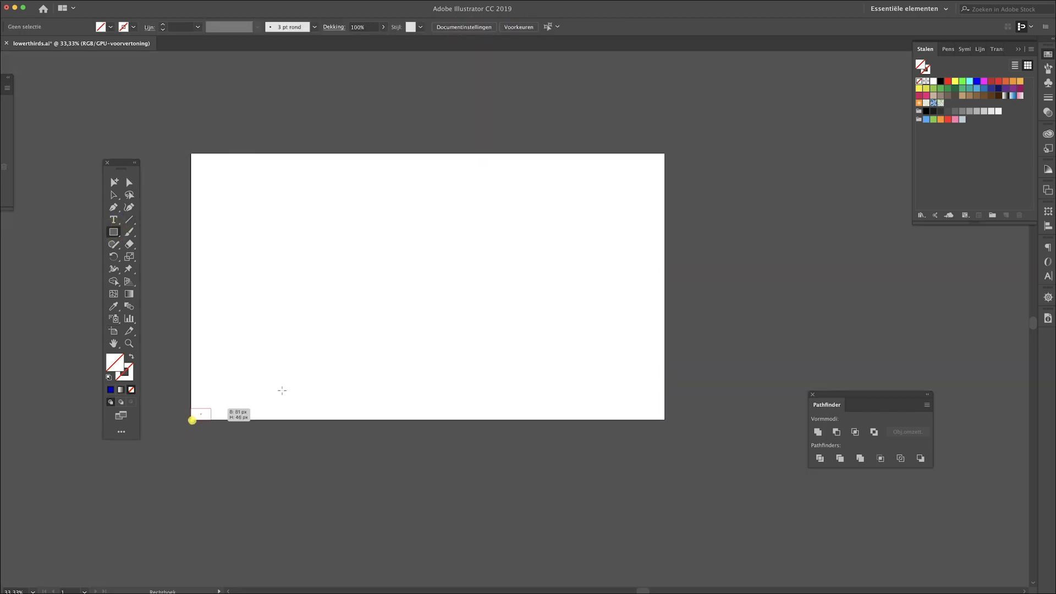
pyautogui.moveTo(281, 390); pyautogui.dragTo(337, 379)
pyautogui.click(109, 389)
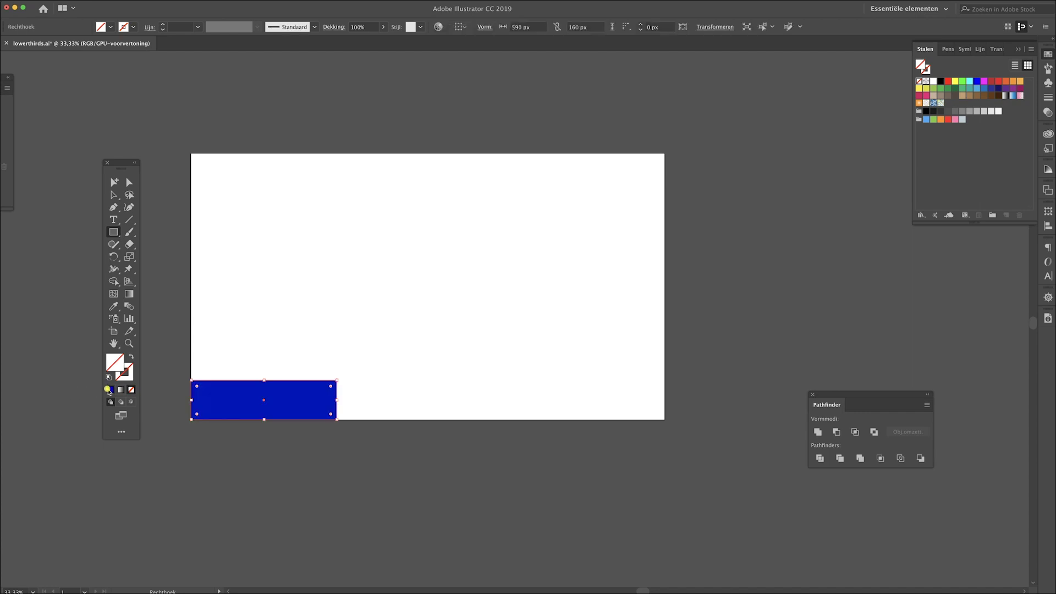
# Reselect and deselect the blue bar with the Direct Selection tool.
pyautogui.click(128, 183)
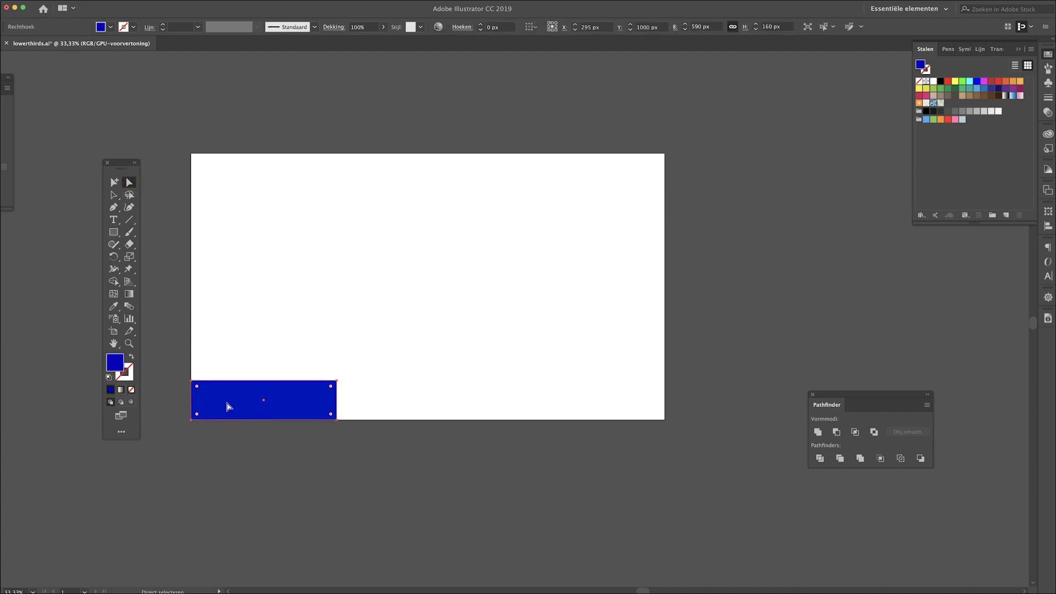
pyautogui.press('b')
pyautogui.click(268, 453)
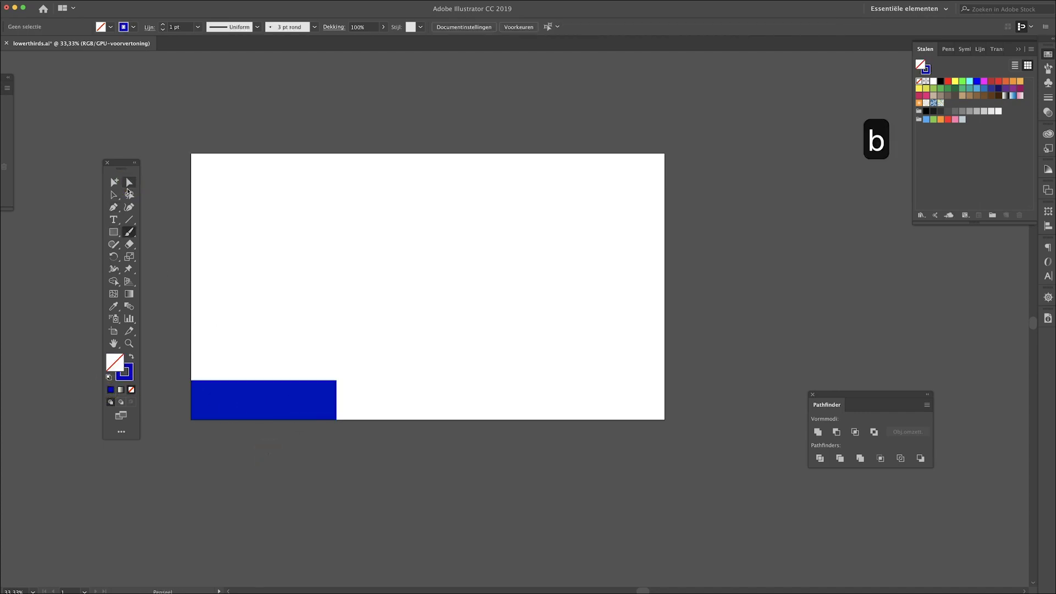
pyautogui.click(128, 185)
pyautogui.moveTo(176, 313); pyautogui.dragTo(246, 356)
pyautogui.click(228, 402)
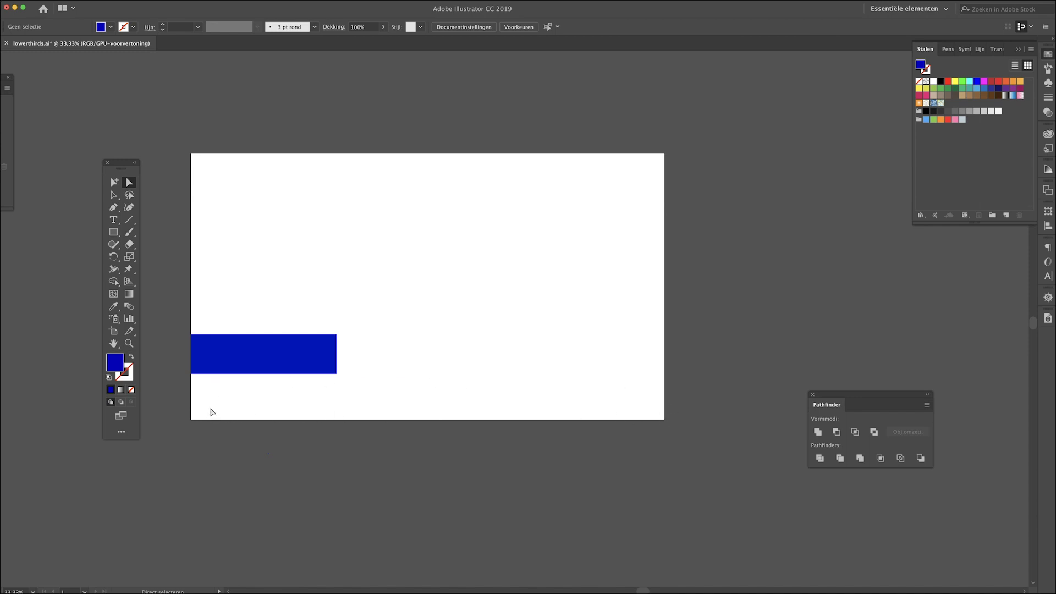
# Move the blue bar slightly lower and show the Layers panel.
pyautogui.click(262, 360)
pyautogui.press('v')
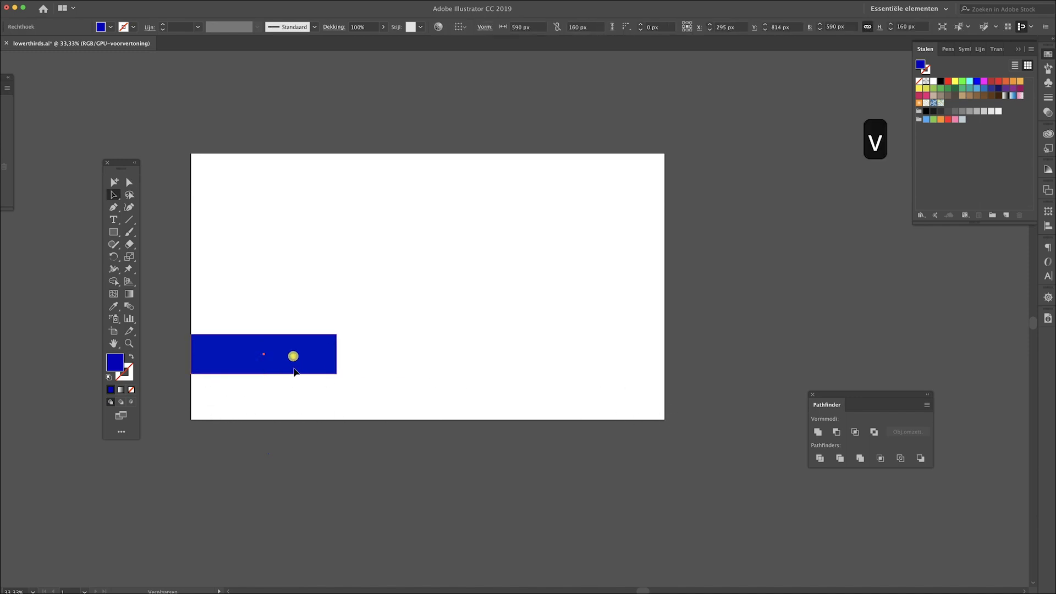
pyautogui.moveTo(293, 363); pyautogui.dragTo(295, 370)
pyautogui.click(412, 364)
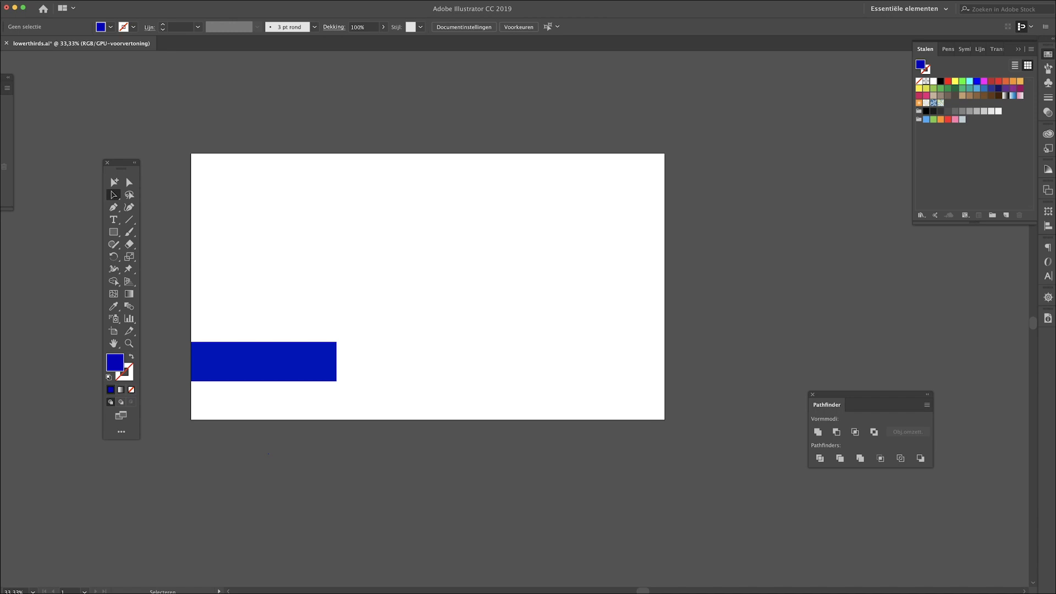
pyautogui.press('F7')
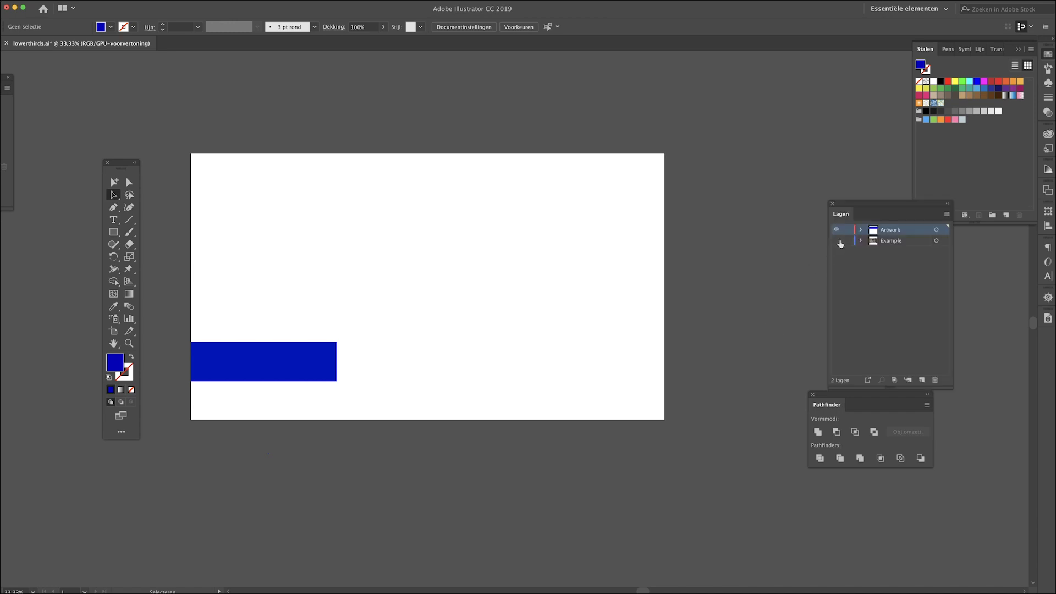
# Turn on the Example layer's reference photo and nudge the blue bar a little lower.
pyautogui.click(837, 241)
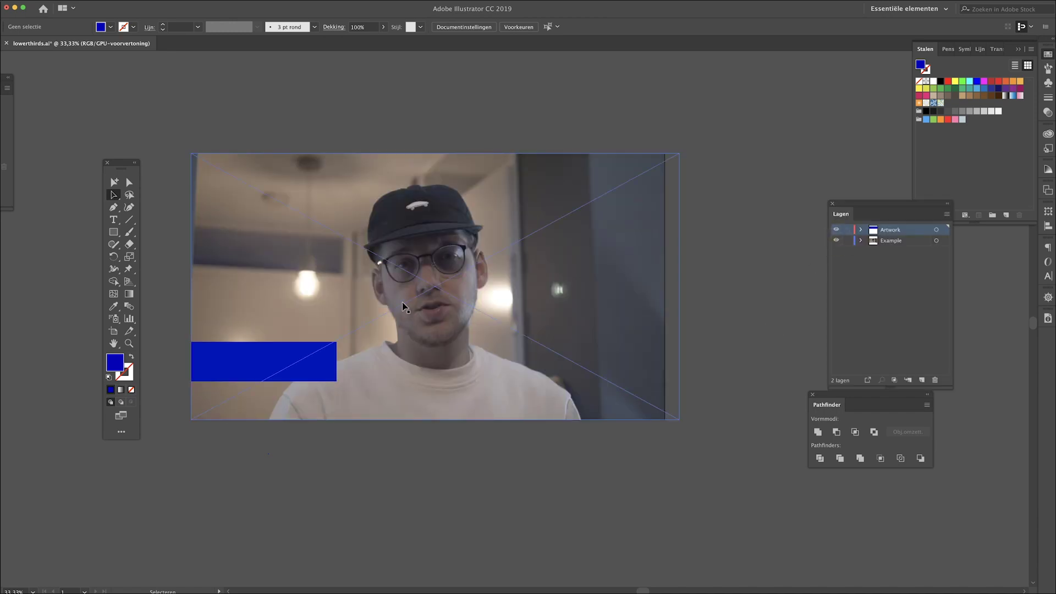
pyautogui.press('v')
pyautogui.click(311, 450)
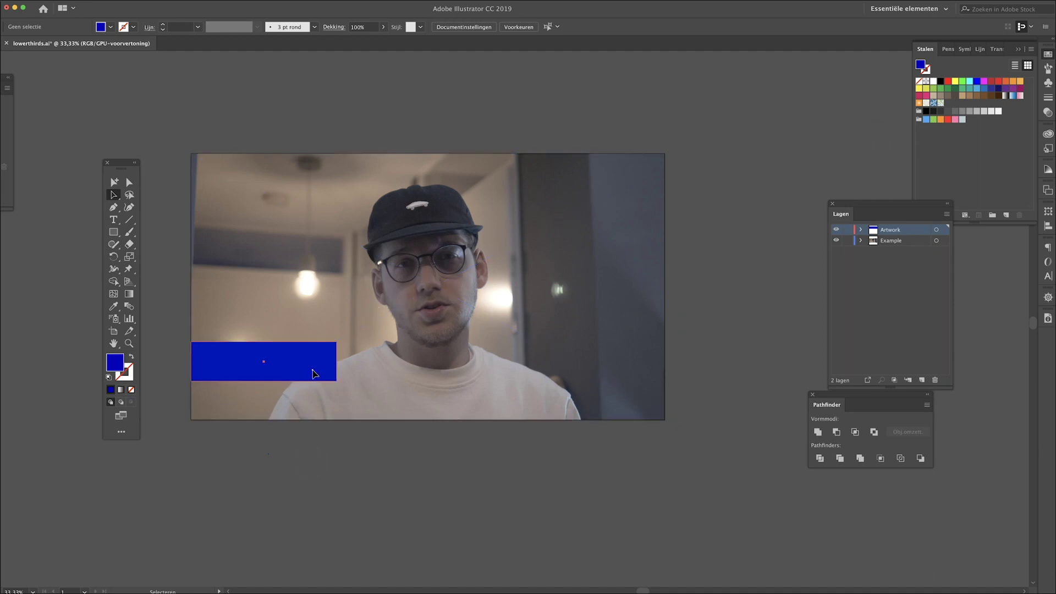
pyautogui.moveTo(314, 374)
pyautogui.mouseDown()
pyautogui.moveTo(312, 361)
pyautogui.moveTo(327, 369)
pyautogui.moveTo(314, 380)
pyautogui.mouseUp()
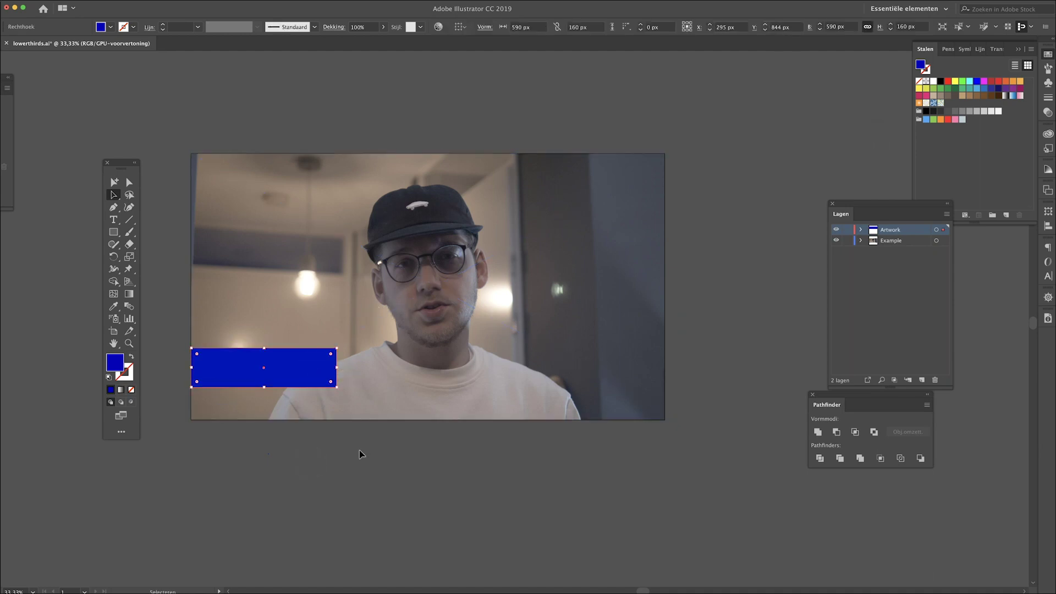
pyautogui.click(308, 371)
# Slant the bar's right end by pushing its top-right anchor right with Shift+Right.
pyautogui.press('a')
pyautogui.click(336, 348)
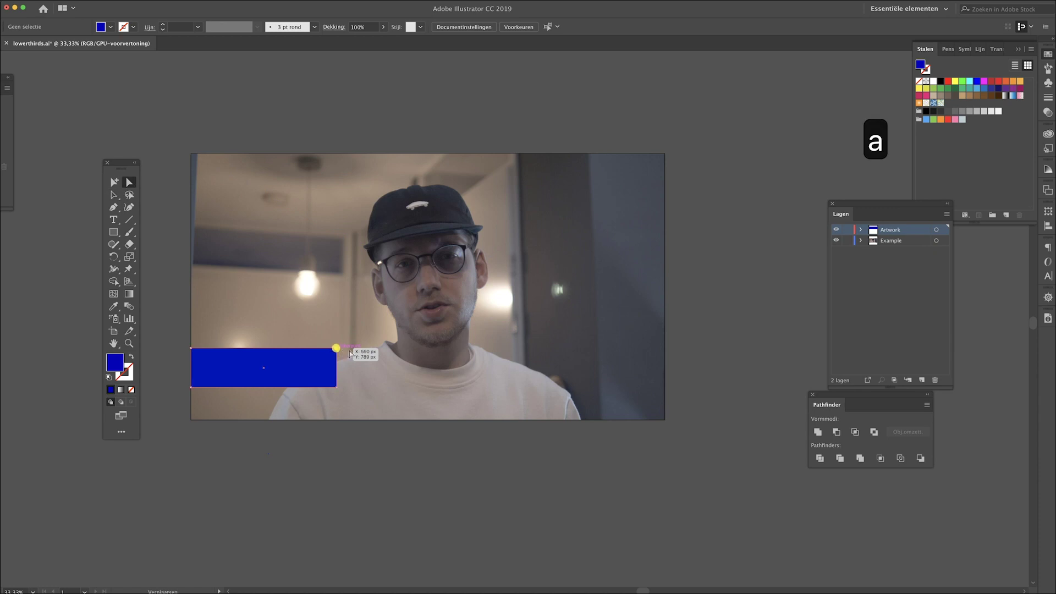
pyautogui.hotkey('shift', 'Right')
pyautogui.hotkey('shift', 'Right')
pyautogui.hotkey('shift', 'Right')
pyautogui.hotkey('shift', 'Right')
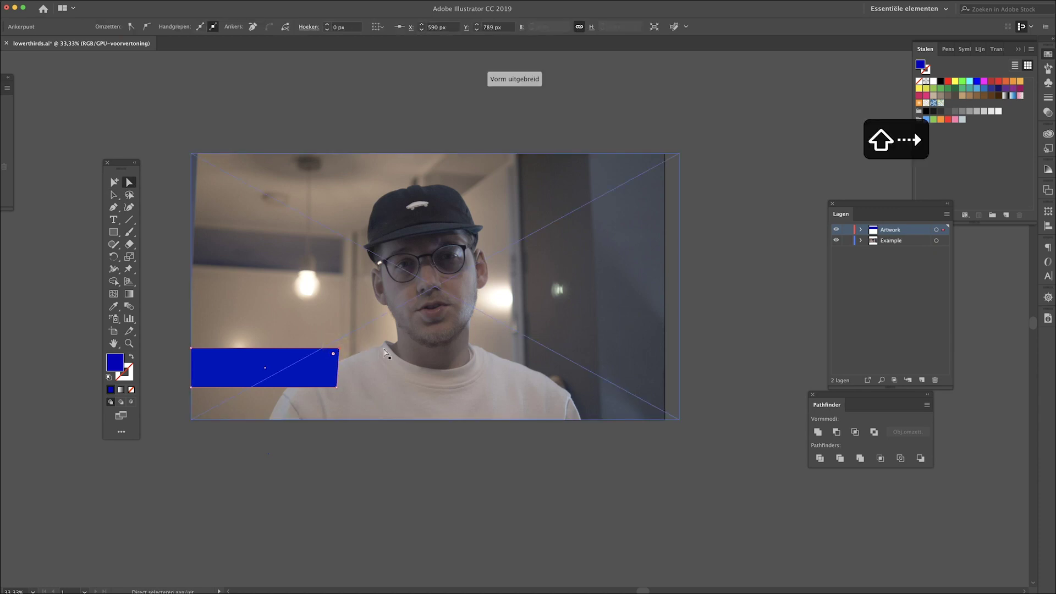
pyautogui.hotkey('shift', 'Right')
pyautogui.hotkey('shift', 'Right')
pyautogui.hotkey('shift', 'Right')
pyautogui.hotkey('shift', 'Right')
pyautogui.hotkey('shift', 'Right')
pyautogui.hotkey('shift', 'Right')
pyautogui.hotkey('shift', 'Right')
pyautogui.hotkey('shift', 'Right')
pyautogui.hotkey('shift', 'Right')
pyautogui.hotkey('shift', 'Right')
pyautogui.hotkey('shift', 'Right')
pyautogui.hotkey('shift', 'Right')
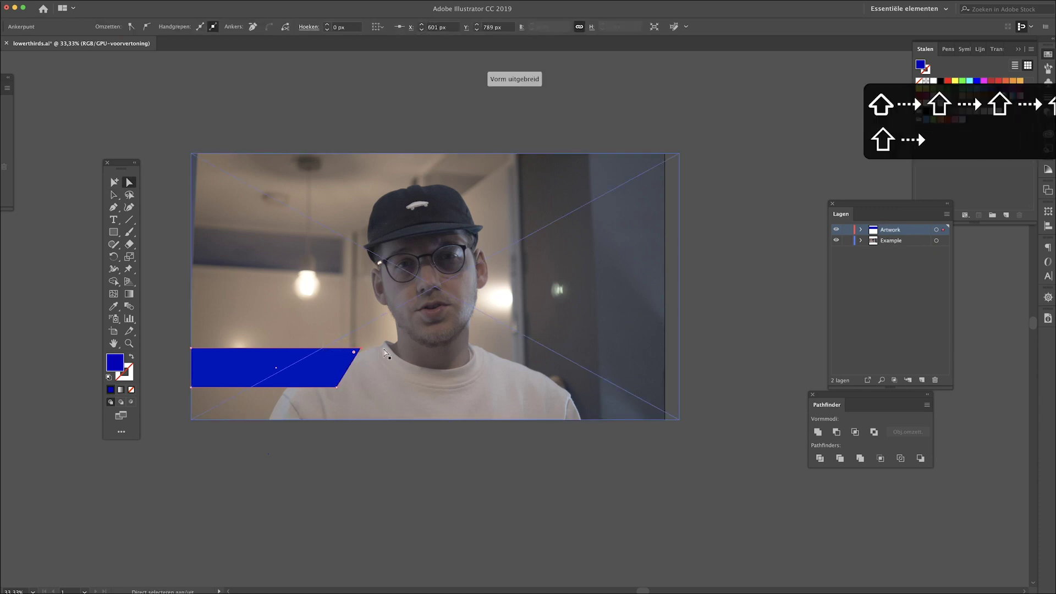
pyautogui.press('b')
pyautogui.press('v')
pyautogui.press('v')
pyautogui.click(371, 465)
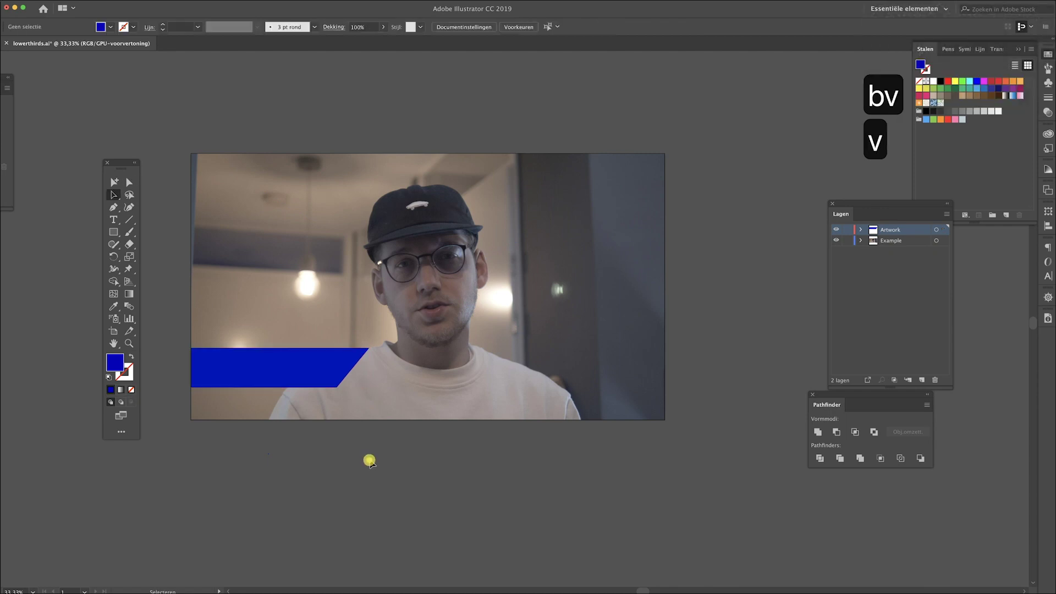
pyautogui.click(341, 365)
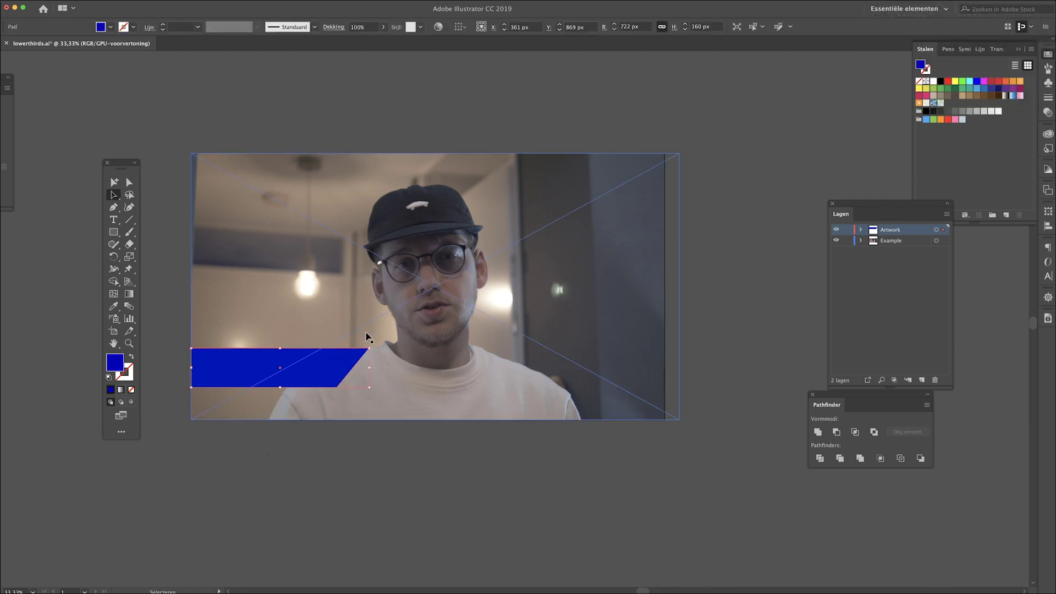
# Drag the live corner widgets to round the slanted bar's corners, trying about 29 px.
pyautogui.press('a')
pyautogui.moveTo(362, 354); pyautogui.dragTo(356, 363)
pyautogui.press('super+z')
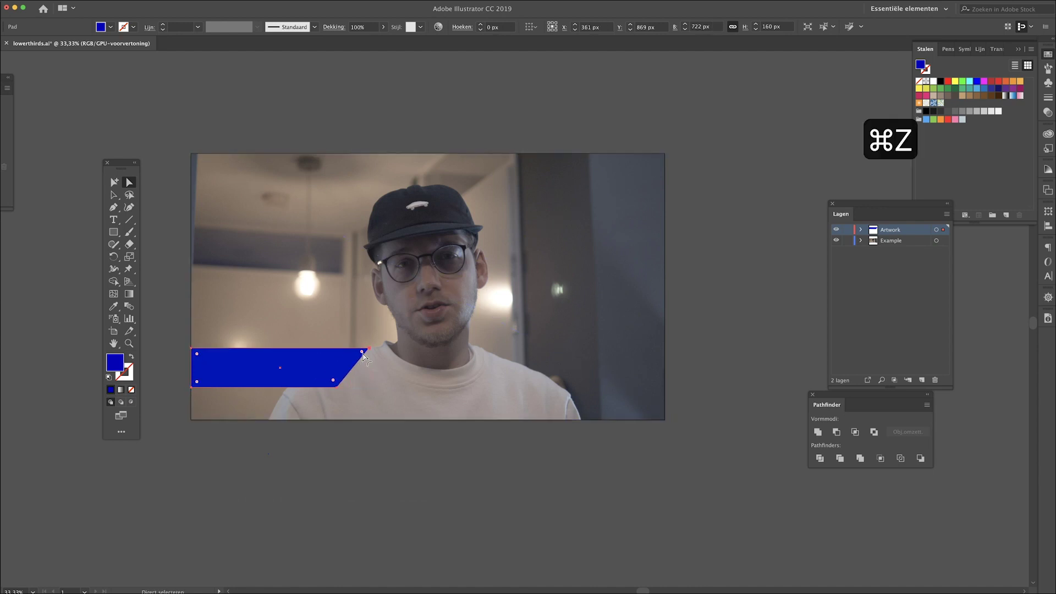
pyautogui.click(365, 453)
pyautogui.press('a')
pyautogui.click(362, 353)
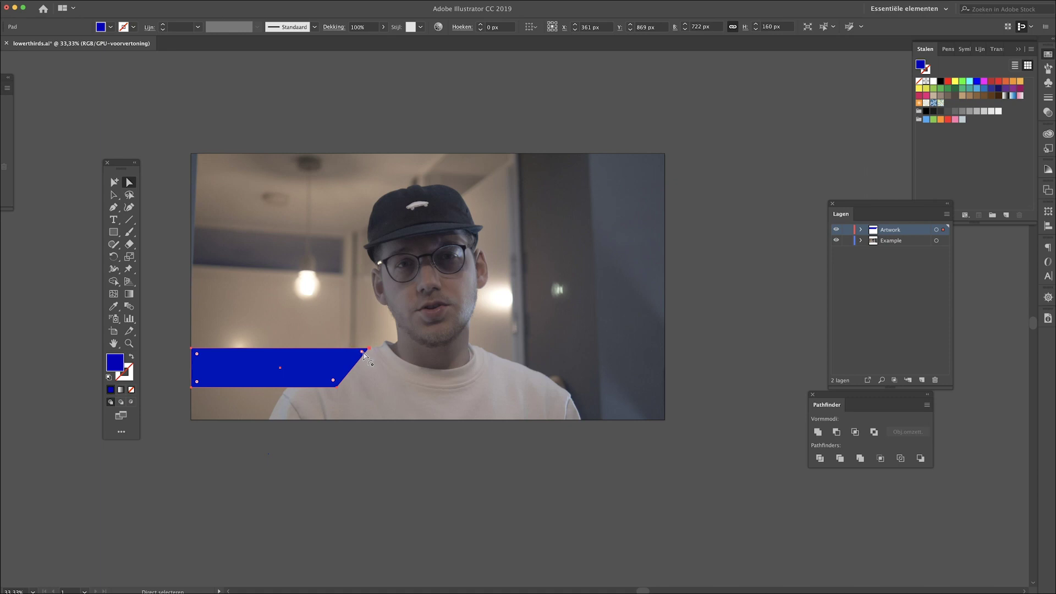
pyautogui.moveTo(362, 353); pyautogui.dragTo(315, 385)
pyautogui.press('super+z')
pyautogui.press('a')
pyautogui.press('v')
pyautogui.click(399, 450)
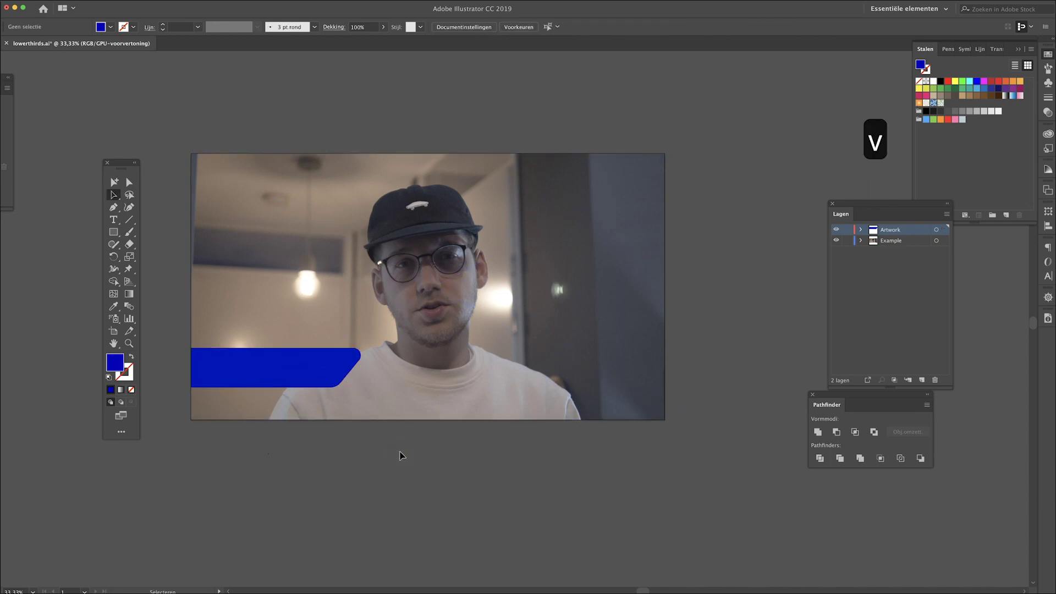
# Type 'lorem ipsum' in a new text box below the artboard, sized 54 pt and white.
pyautogui.click(111, 219)
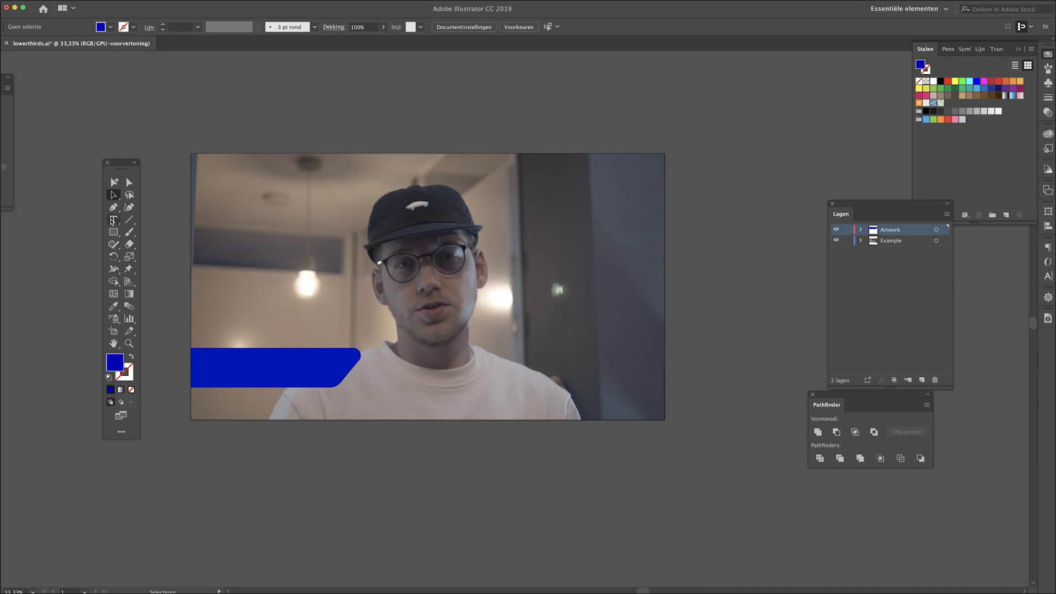
pyautogui.moveTo(334, 451); pyautogui.dragTo(552, 506)
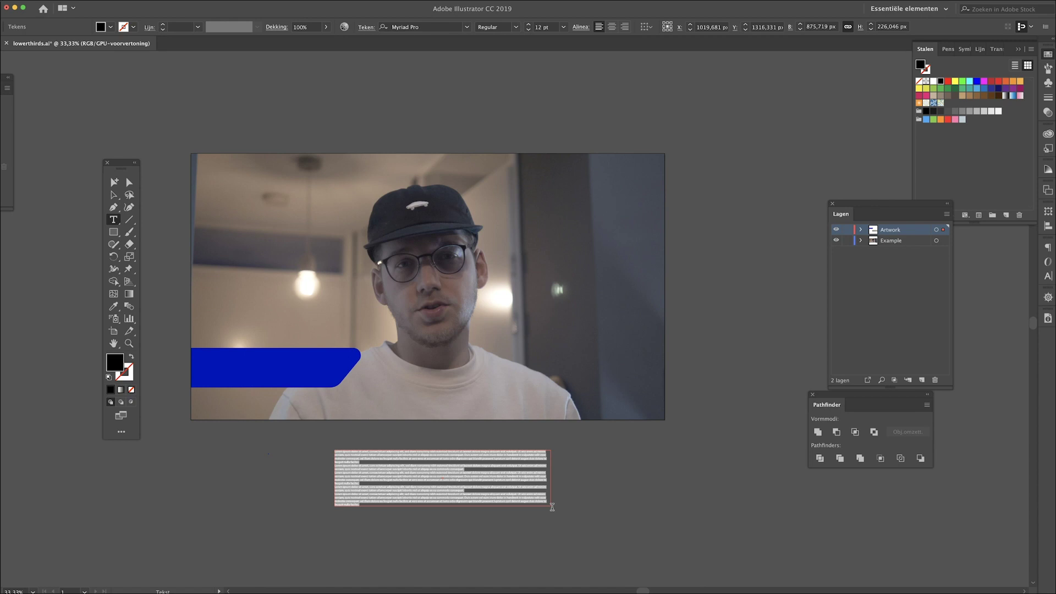
pyautogui.write('lorem ipsum')
pyautogui.press('super+a')
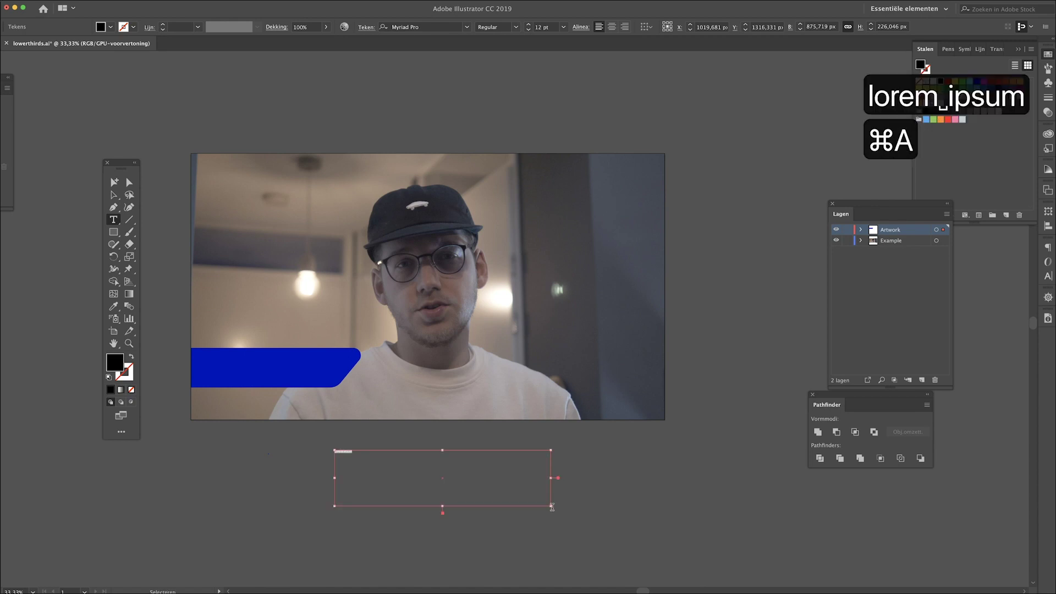
pyautogui.press('shift+super+period')
pyautogui.press('shift+super+period')
pyautogui.press('shift+super+period')
pyautogui.press('shift+super+period')
pyautogui.press('shift+super+period')
pyautogui.press('shift+super+period')
pyautogui.press('shift+super+period')
pyautogui.press('shift+super+period')
pyautogui.press('shift+super+period')
pyautogui.press('shift+super+period')
pyautogui.press('shift+super+period')
pyautogui.press('shift+super+period')
pyautogui.press('shift+super+period')
pyautogui.press('shift+super+period')
pyautogui.press('shift+super+period')
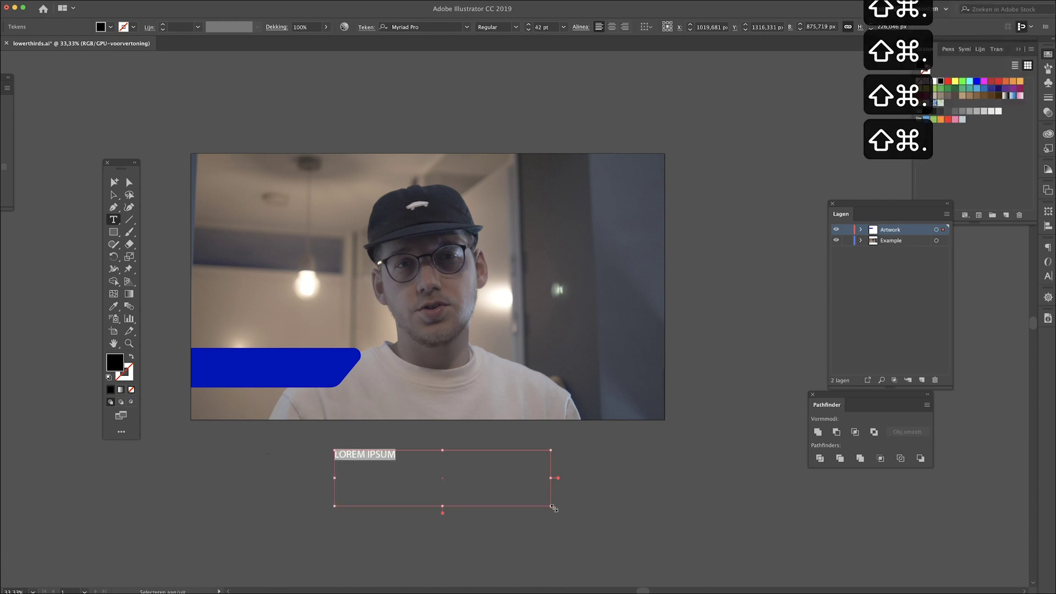
pyautogui.press('shift+super+period')
pyautogui.press('shift+super+period')
pyautogui.press('shift+super+period')
pyautogui.press('shift+super+period')
pyautogui.press('shift+super+period')
pyautogui.press('shift+super+period')
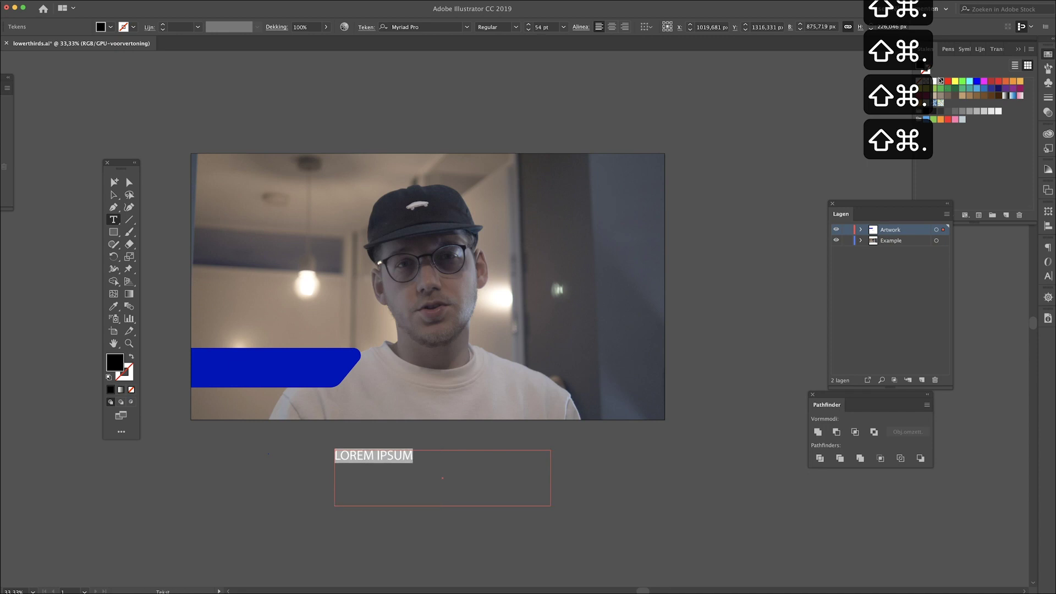
pyautogui.click(935, 81)
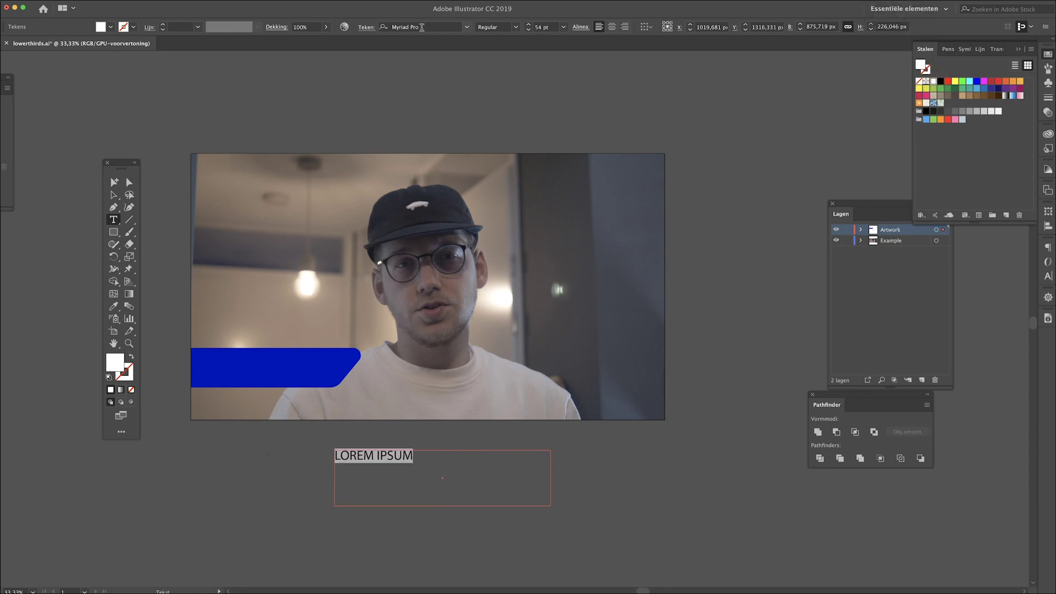
# Set the title font to Montserrat Bold.
pyautogui.click(421, 27)
pyautogui.write('monts')
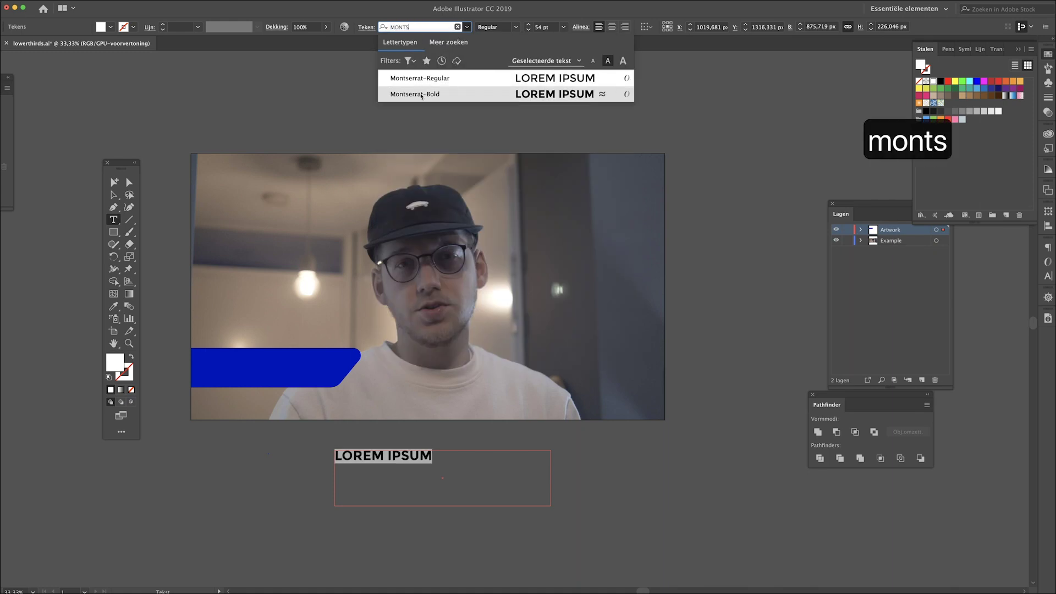
pyautogui.click(420, 94)
pyautogui.click(128, 182)
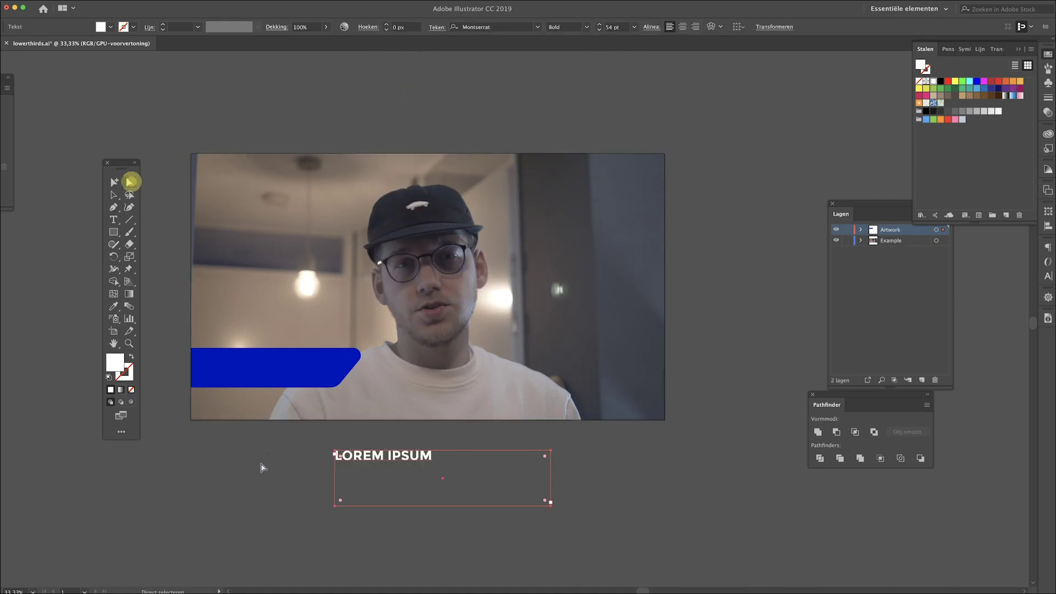
# Drag the LOREM IPSUM title onto the blue bar at the lower left.
pyautogui.press('v')
pyautogui.click(262, 461)
pyautogui.click(376, 454)
pyautogui.moveTo(394, 459); pyautogui.dragTo(267, 361)
pyautogui.press('super+shift+a')
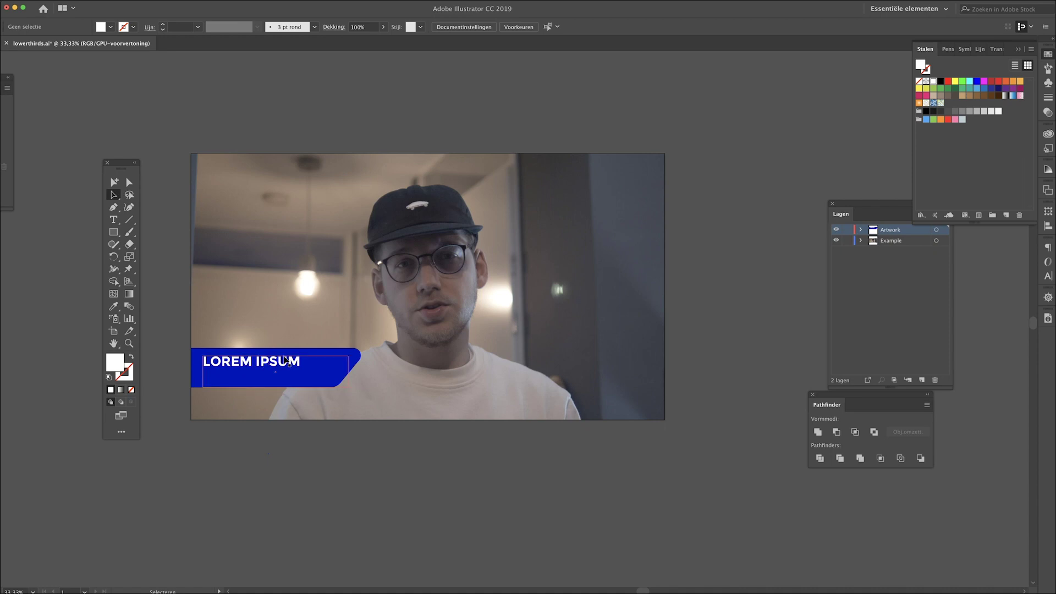
# Duplicate the LOREM IPSUM title just below itself and retype the copy as Graphic Designer.
pyautogui.moveTo(287, 349); pyautogui.dragTo(325, 355)
pyautogui.press('super+z')
pyautogui.click(257, 364)
pyautogui.press('super+equal')
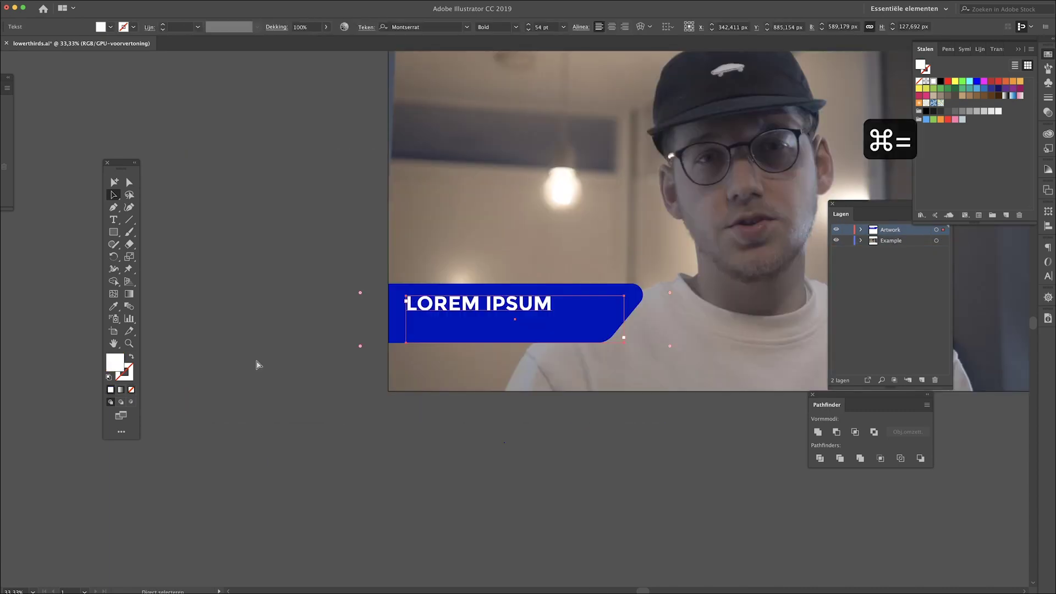
pyautogui.moveTo(512, 341)
pyautogui.mouseDown()
pyautogui.moveTo(518, 318)
pyautogui.moveTo(498, 329)
pyautogui.mouseUp()
pyautogui.press('t')
pyautogui.click(456, 329)
pyautogui.press('super+a')
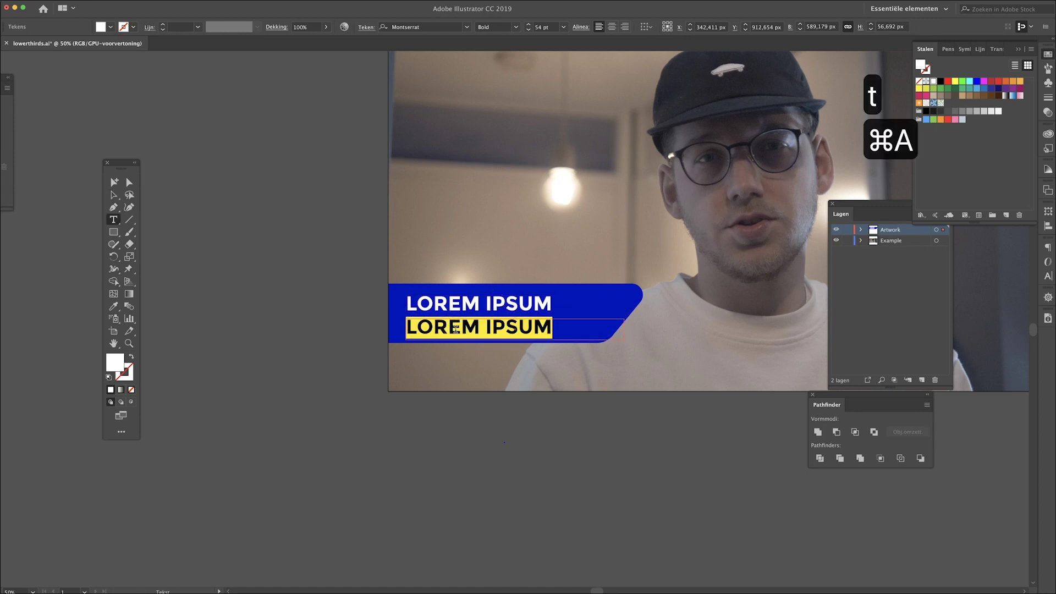
pyautogui.write('Graohu')
pyautogui.press('BackSpace')
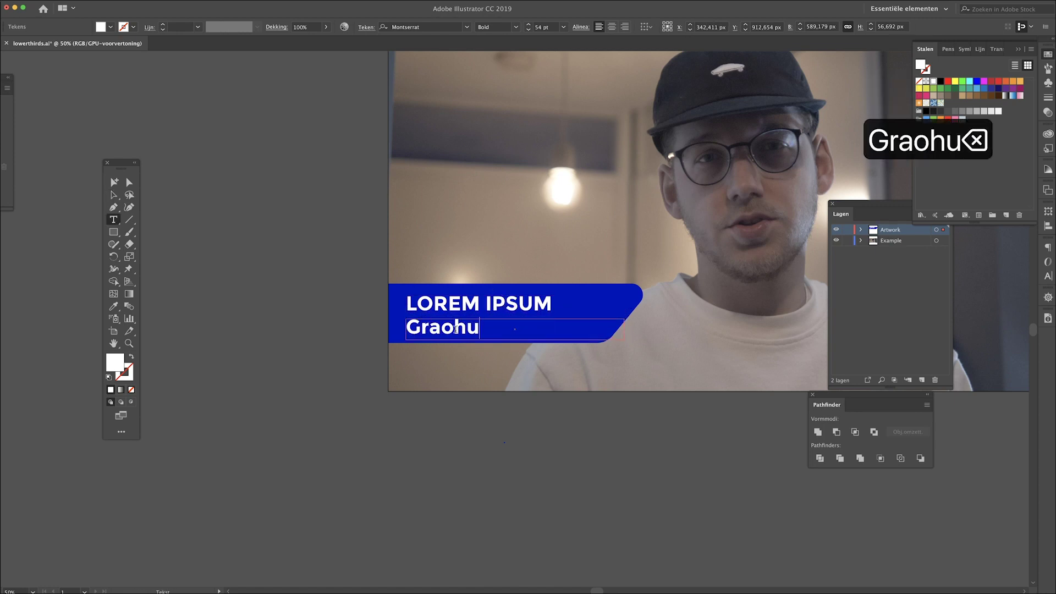
pyautogui.press('BackSpace')
pyautogui.press('BackSpace')
pyautogui.write('phic Designer')
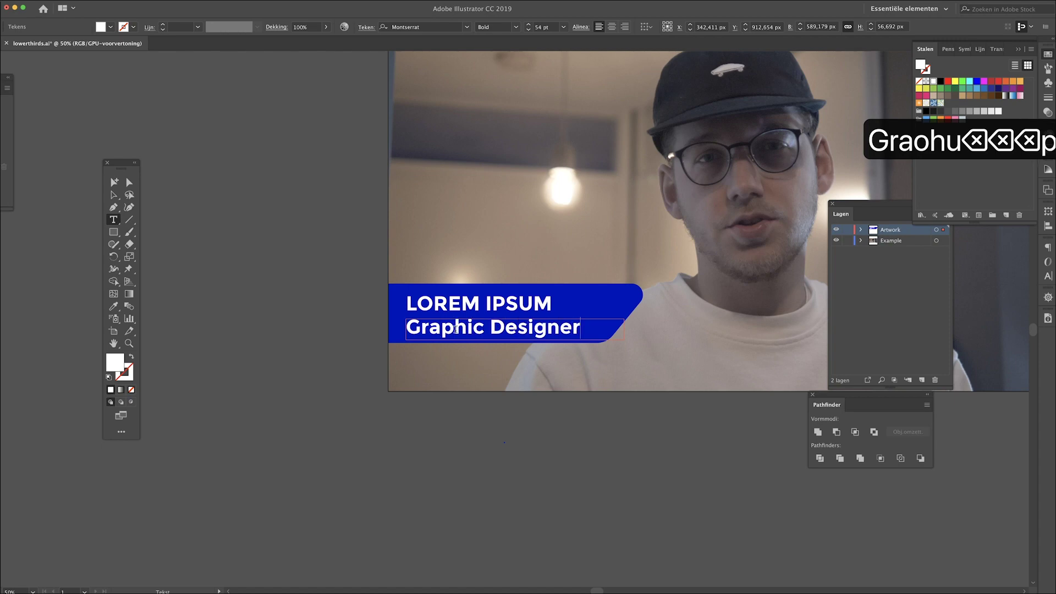
# Make the Graphic Designer line 32 pt and tan.
pyautogui.press('super+a')
pyautogui.press('shift+super+comma')
pyautogui.press('shift+super+comma')
pyautogui.press('shift+super+comma')
pyautogui.press('shift+super+comma')
pyautogui.press('shift+super+comma')
pyautogui.press('shift+super+comma')
pyautogui.press('shift+super+comma')
pyautogui.press('shift+super+comma')
pyautogui.press('shift+super+comma')
pyautogui.press('shift+super+comma')
pyautogui.press('shift+super+comma')
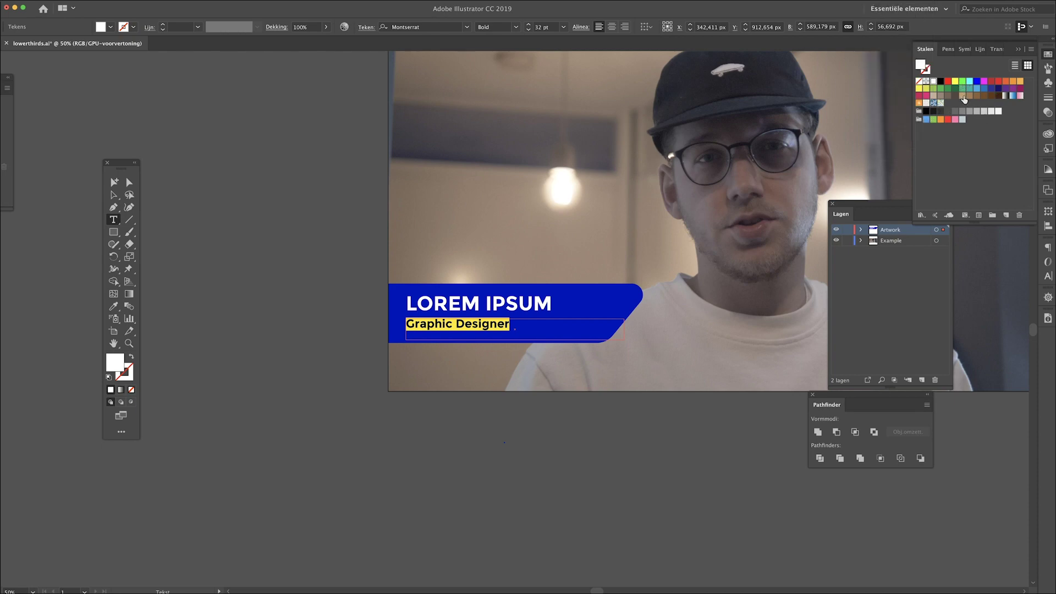
pyautogui.click(963, 97)
pyautogui.click(128, 182)
# Nudge Graphic Designer into place, then create a 1920 × 1080 Comp 1 in After Effects.
pyautogui.click(193, 204)
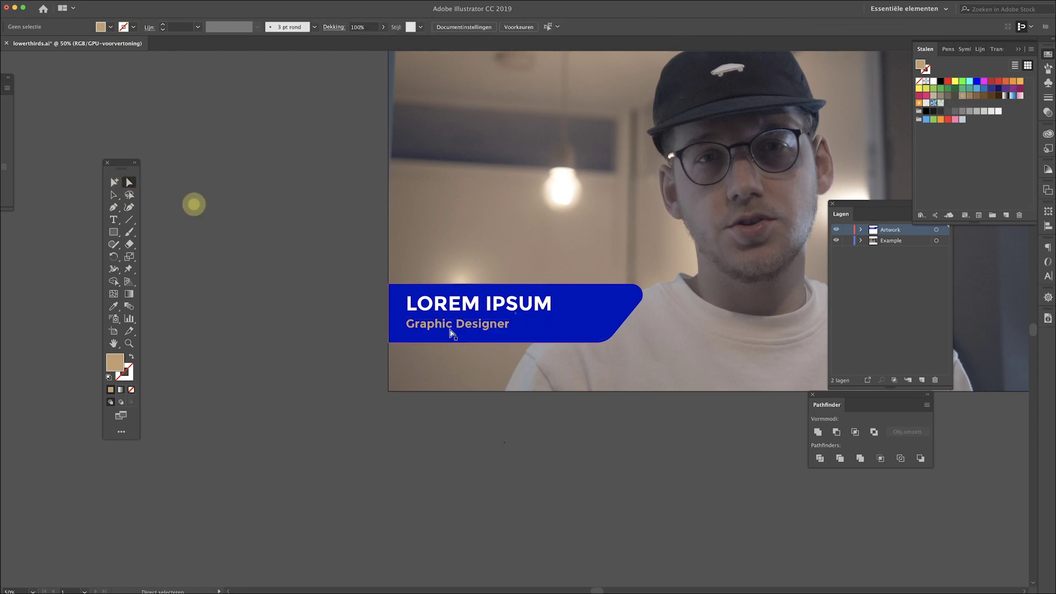
pyautogui.click(454, 330)
pyautogui.hotkey('shift', 'Up')
pyautogui.press('Down')
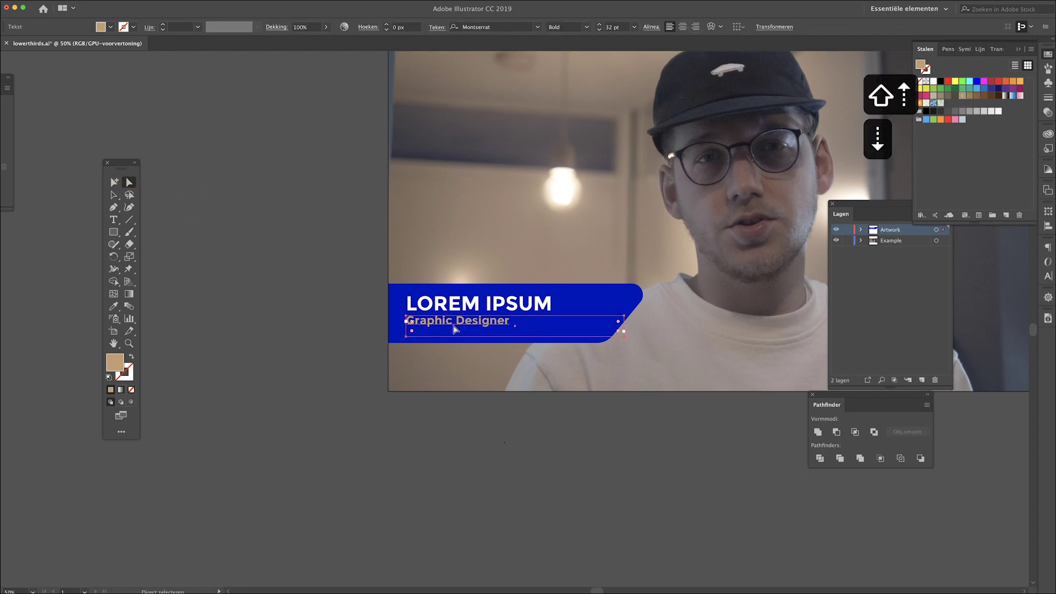
pyautogui.press('super+minus')
pyautogui.click(277, 312)
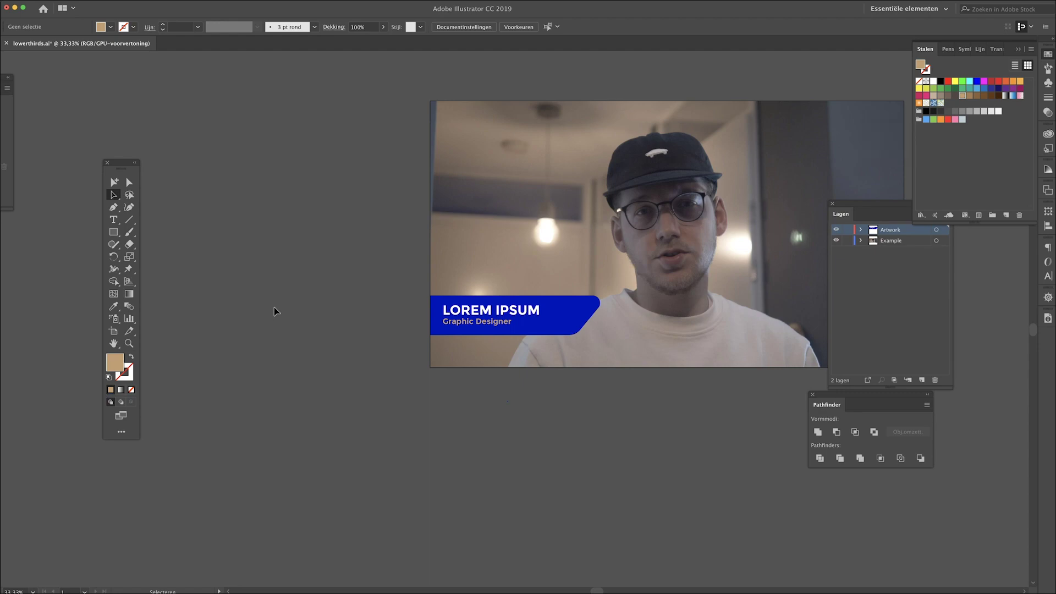
pyautogui.press('super+equal')
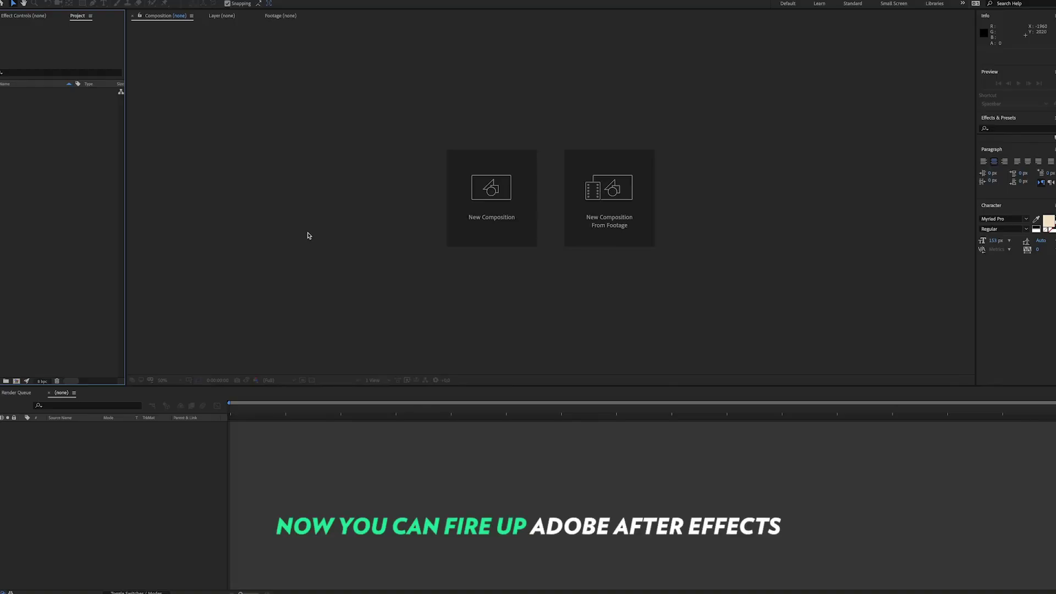
pyautogui.click(512, 214)
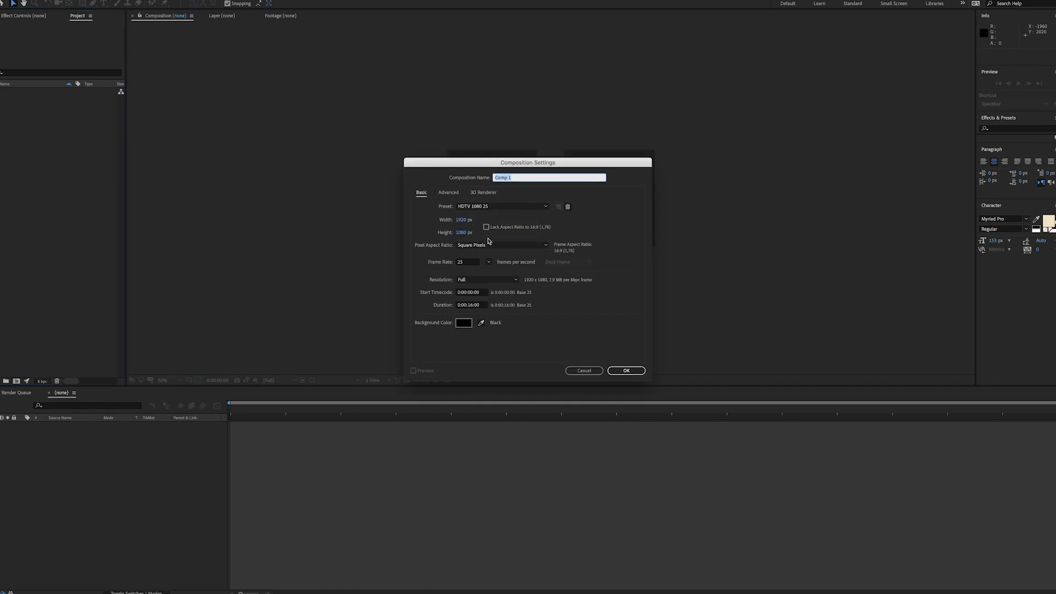
pyautogui.click(621, 371)
# Import lowerthirds.ai into the project as merged footage.
pyautogui.click(55, 171)
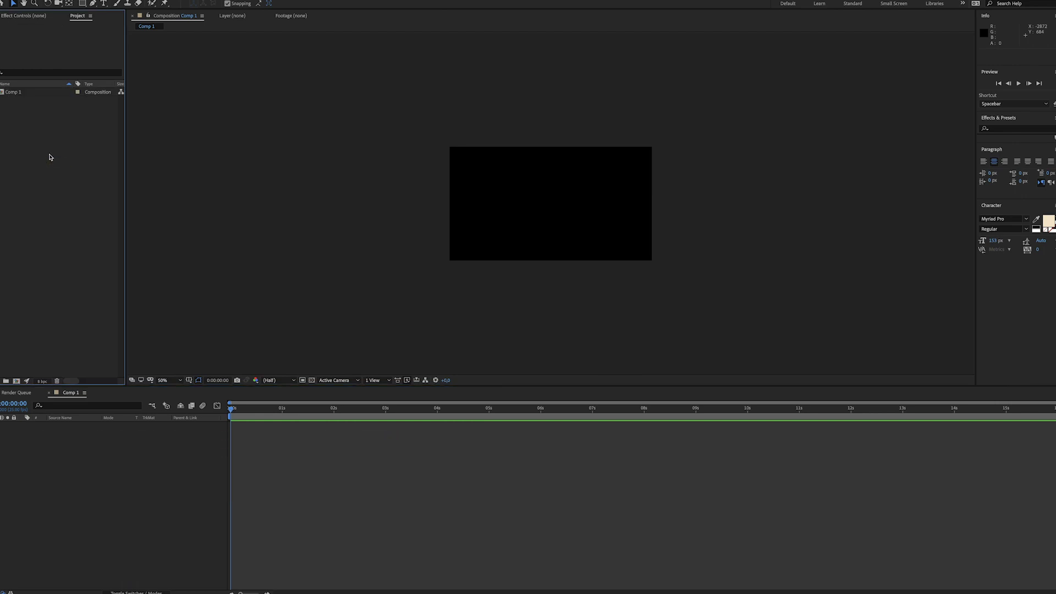
pyautogui.rightClick(49, 158)
pyautogui.moveTo(135, 192)
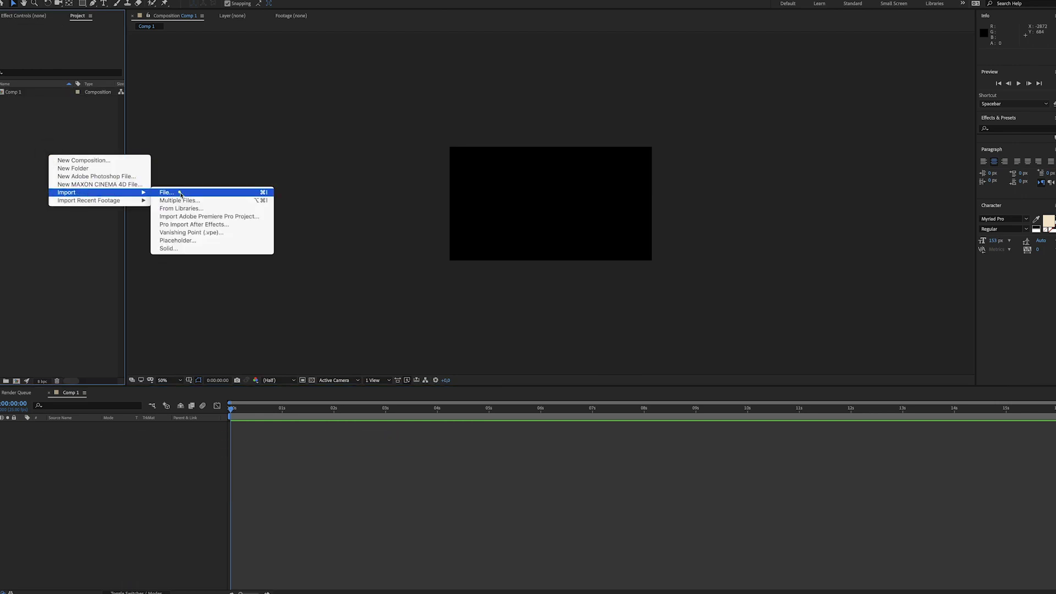
pyautogui.click(180, 192)
pyautogui.press('Return')
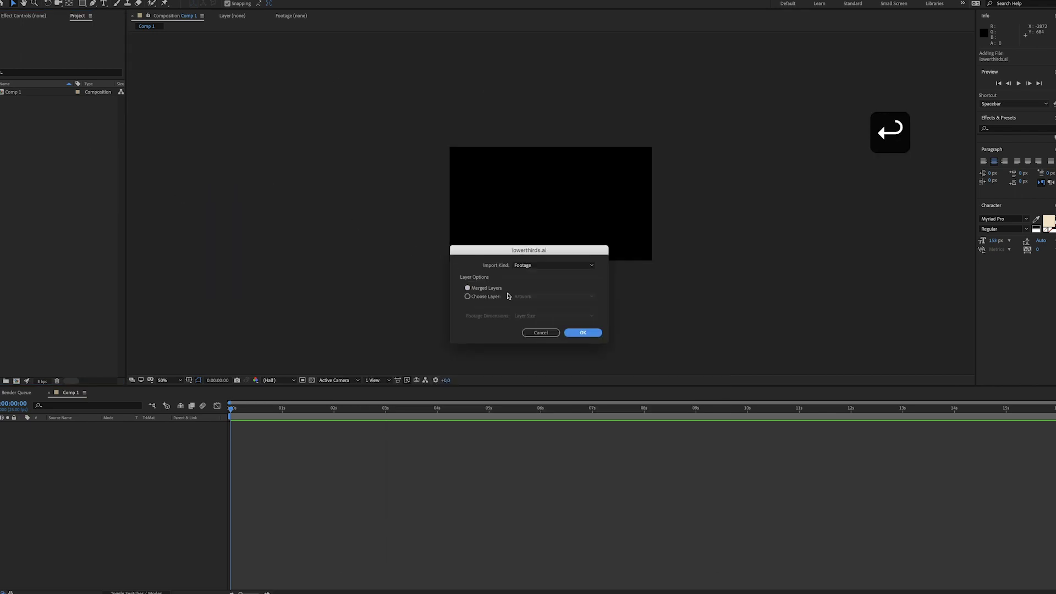
pyautogui.click(580, 332)
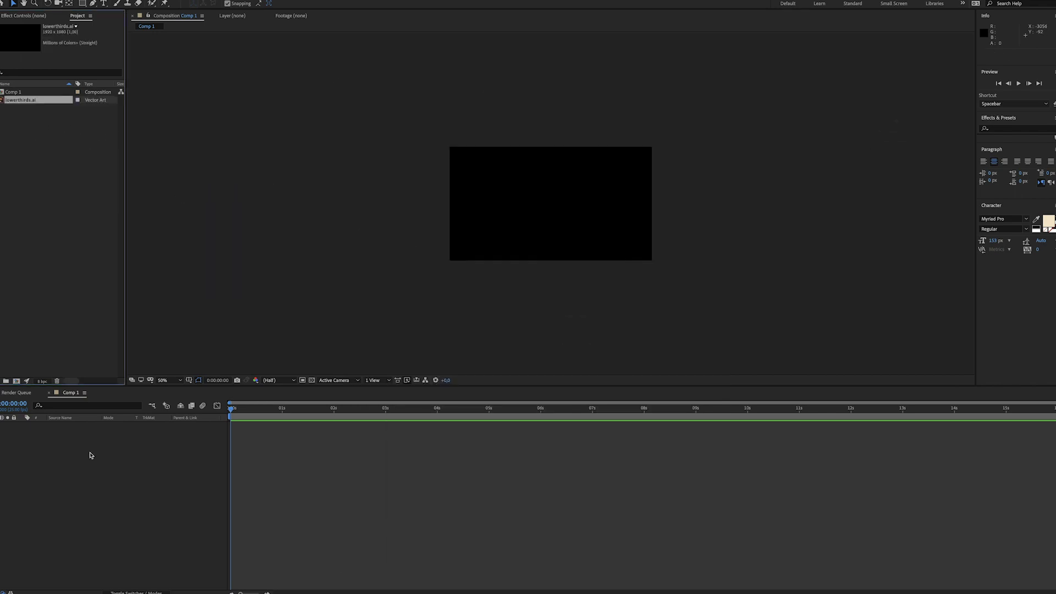
# Start a new solid layer and copy the bar's 0000BC hex colour from Illustrator's Color Picker.
pyautogui.click(11, 91)
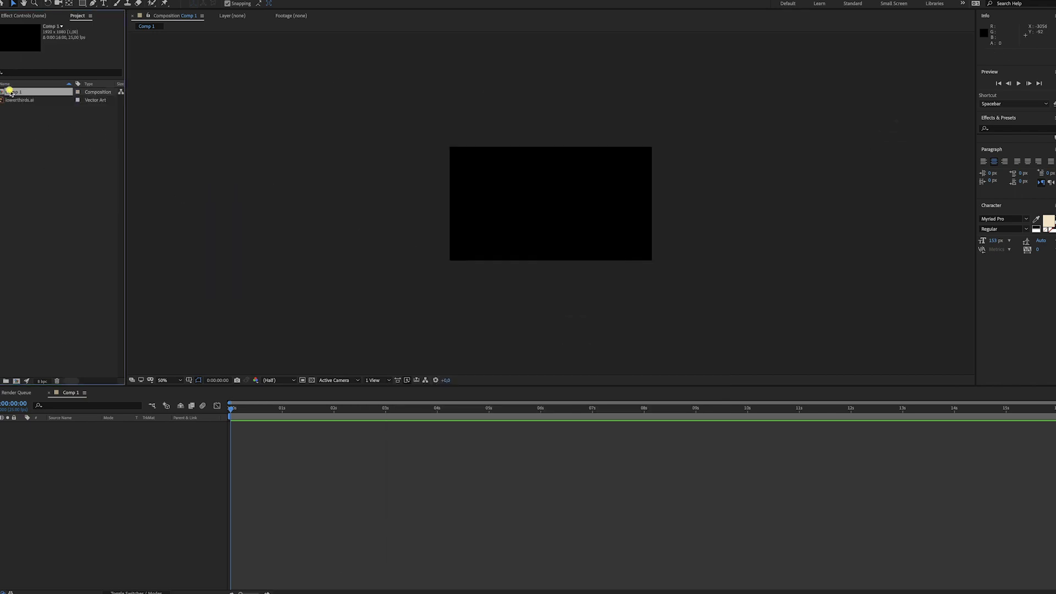
pyautogui.rightClick(96, 445)
pyautogui.moveTo(120, 455)
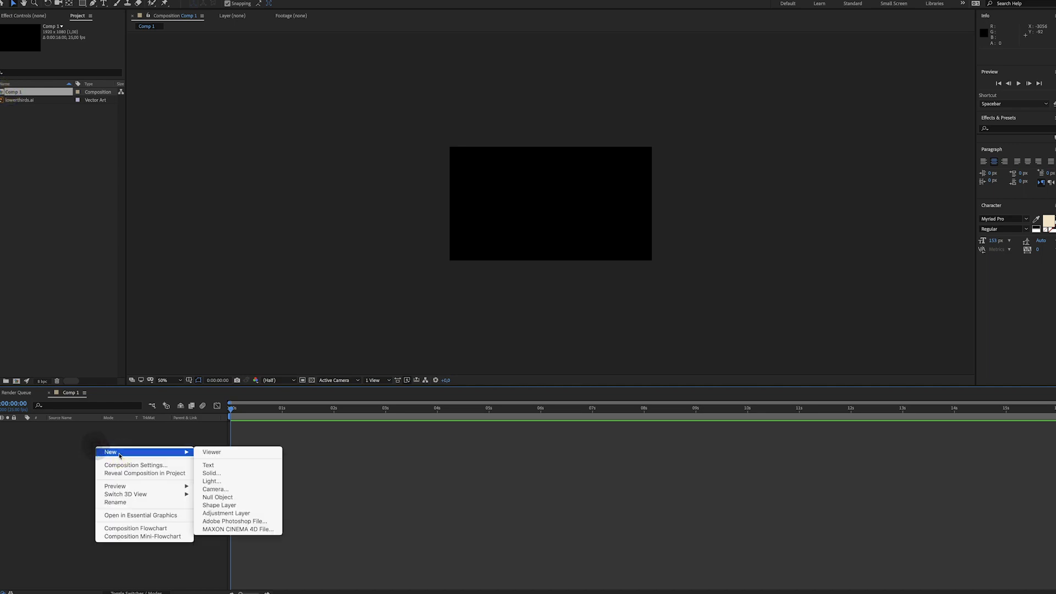
pyautogui.click(209, 473)
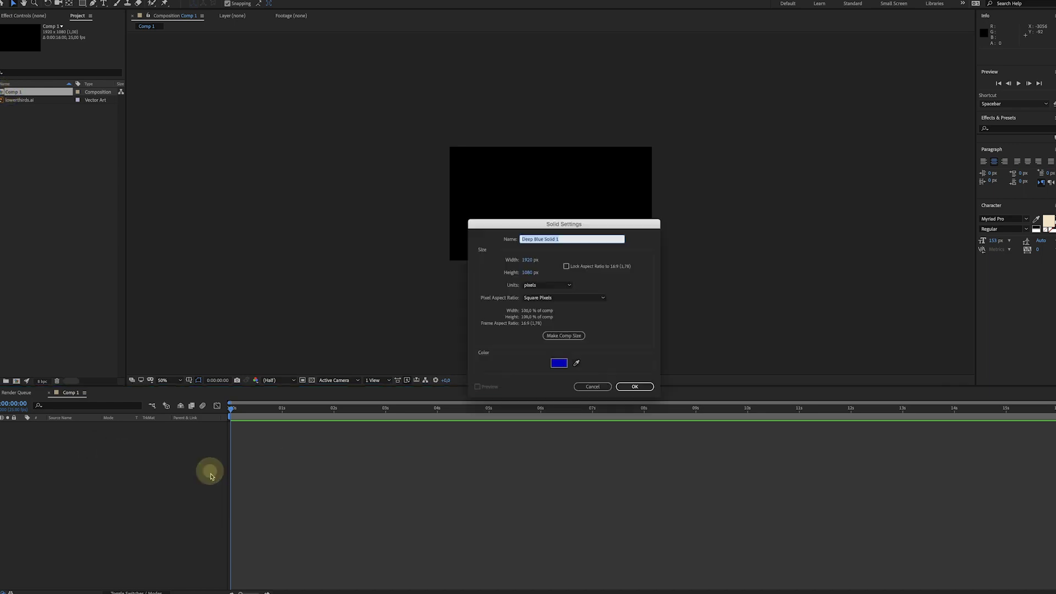
pyautogui.click(558, 364)
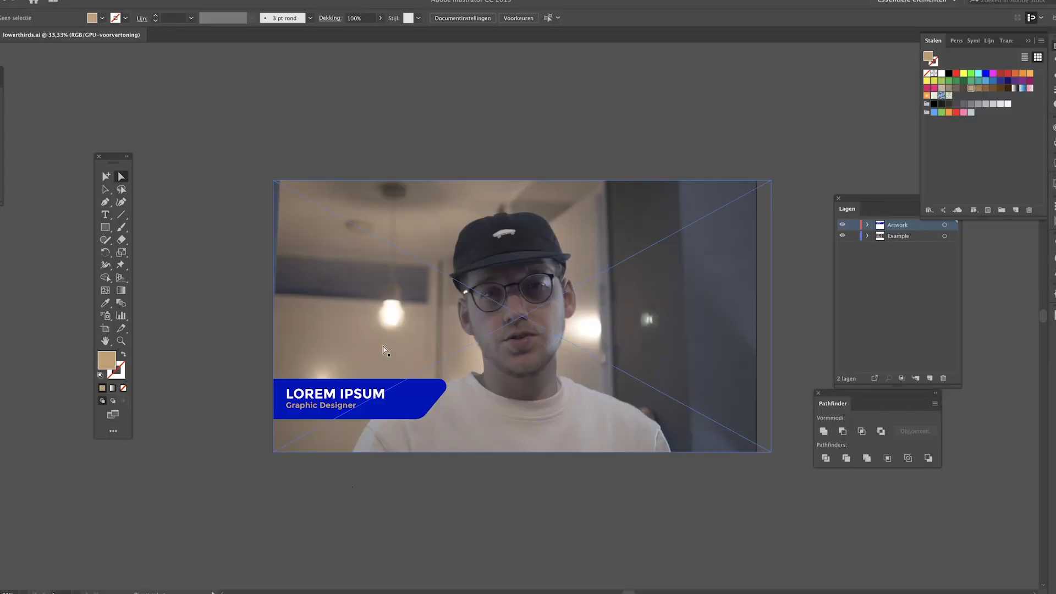
pyautogui.click(434, 392)
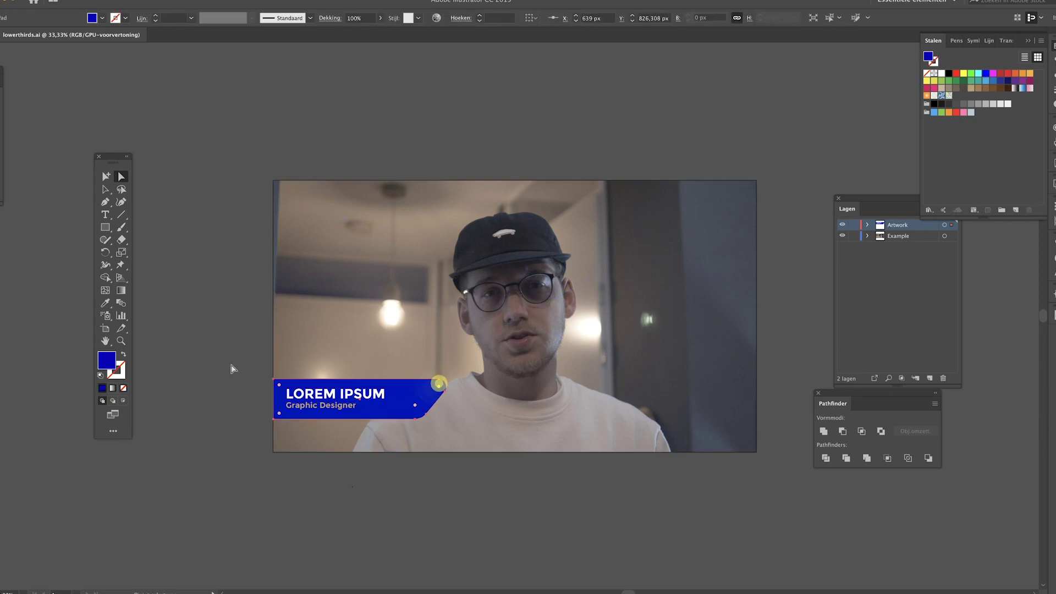
pyautogui.doubleClick(111, 366)
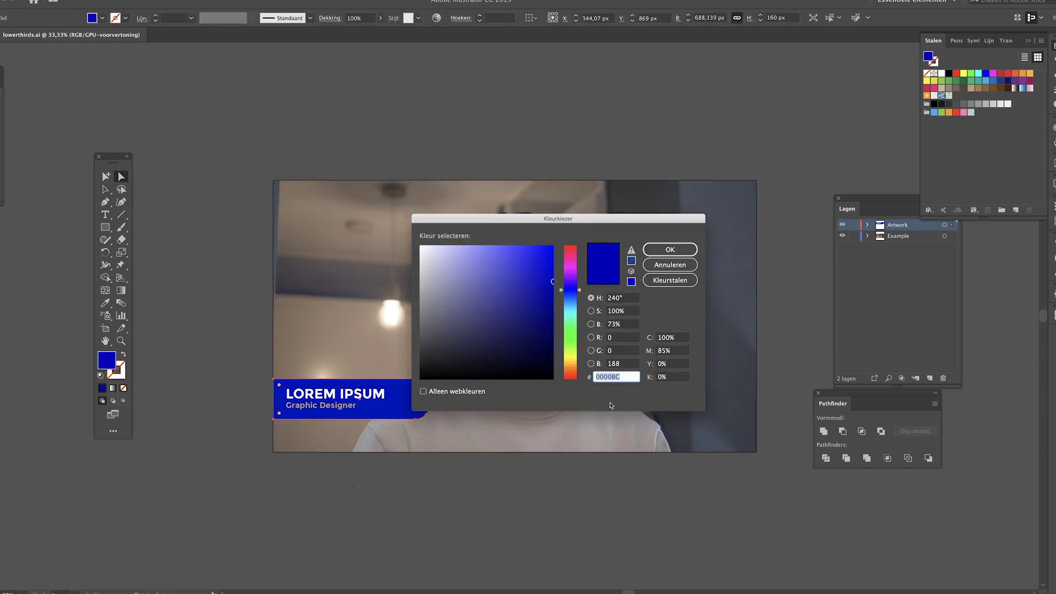
pyautogui.press('super+c')
pyautogui.press('Escape')
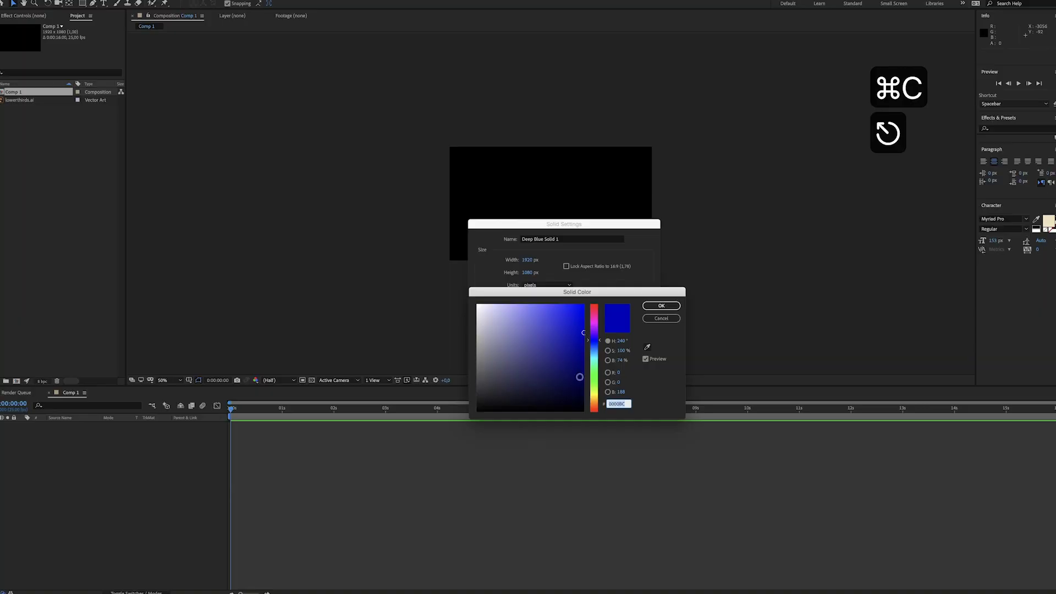
# Set the solid colour to 0000BC and create Deep Blue Solid 1.
pyautogui.press('super+v')
pyautogui.click(656, 310)
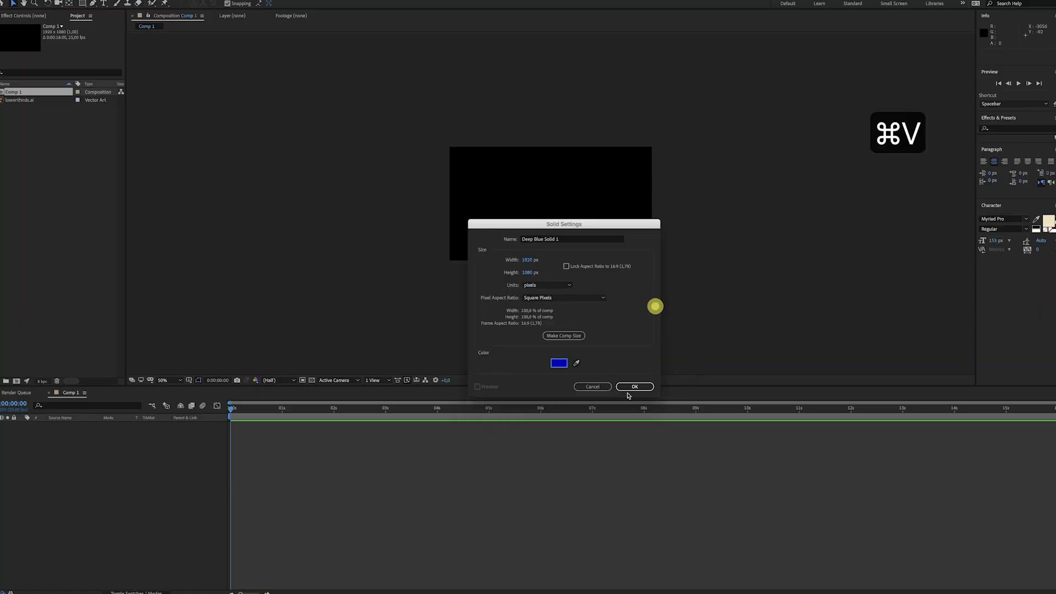
pyautogui.click(634, 387)
# Add lowerthirds.ai to the Comp 1 timeline and keep Deep Blue Solid 1 visible.
pyautogui.click(53, 145)
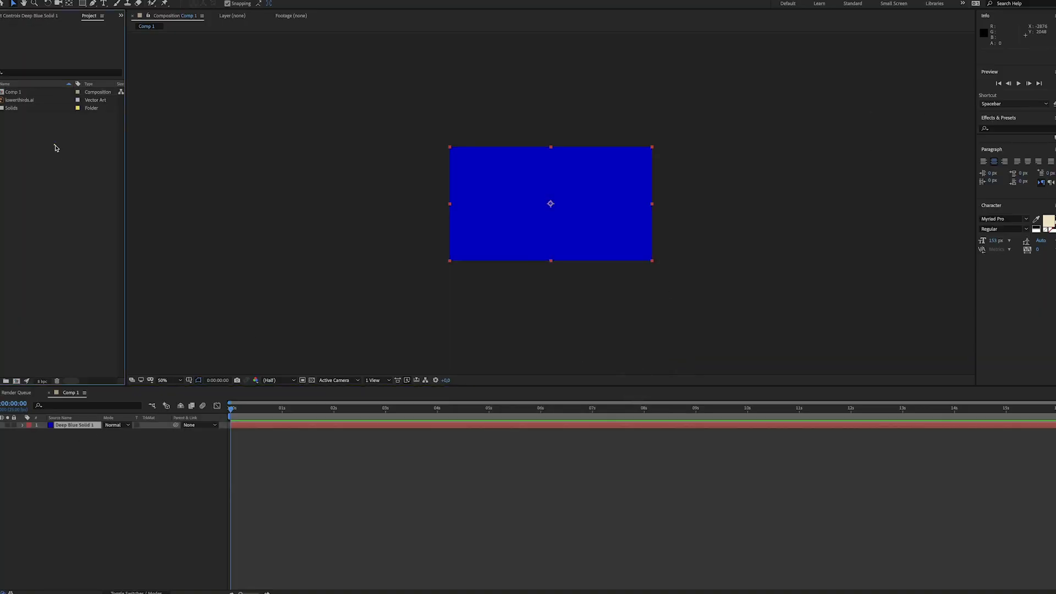
pyautogui.click(33, 101)
pyautogui.moveTo(22, 104); pyautogui.dragTo(84, 453)
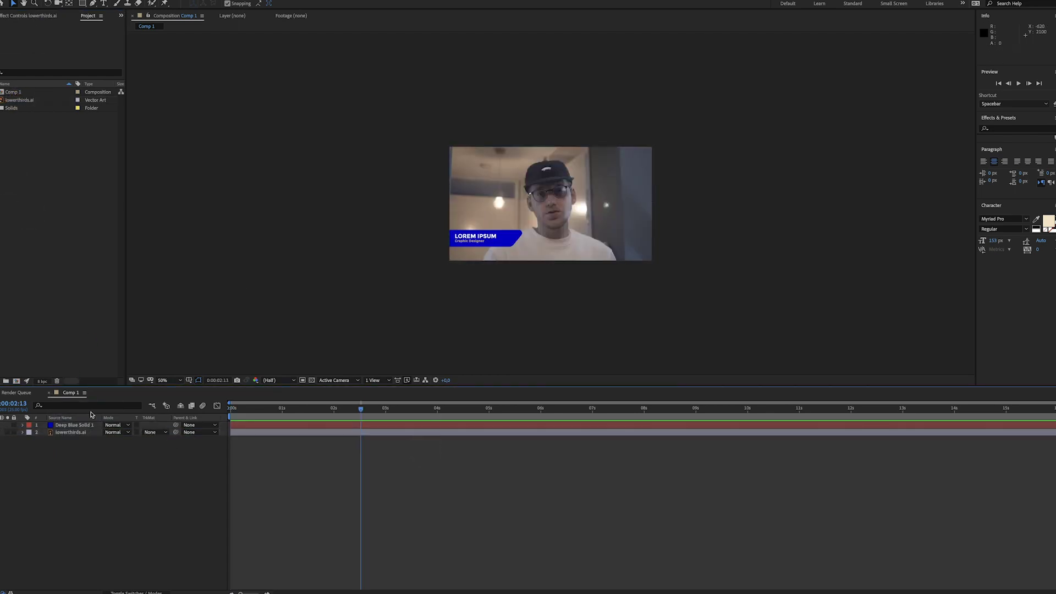
pyautogui.click(545, 209)
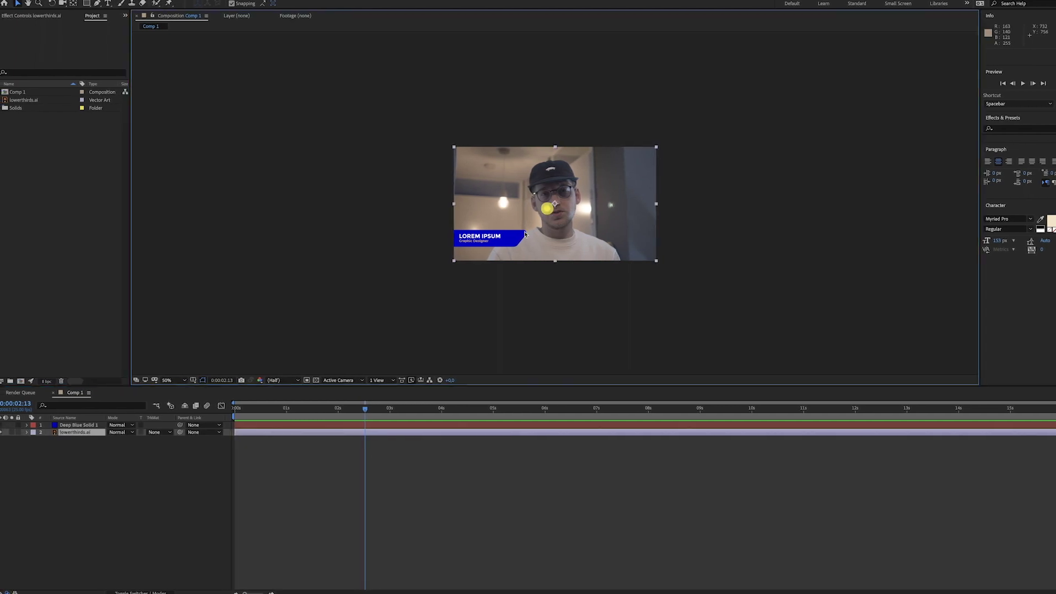
pyautogui.press('/')
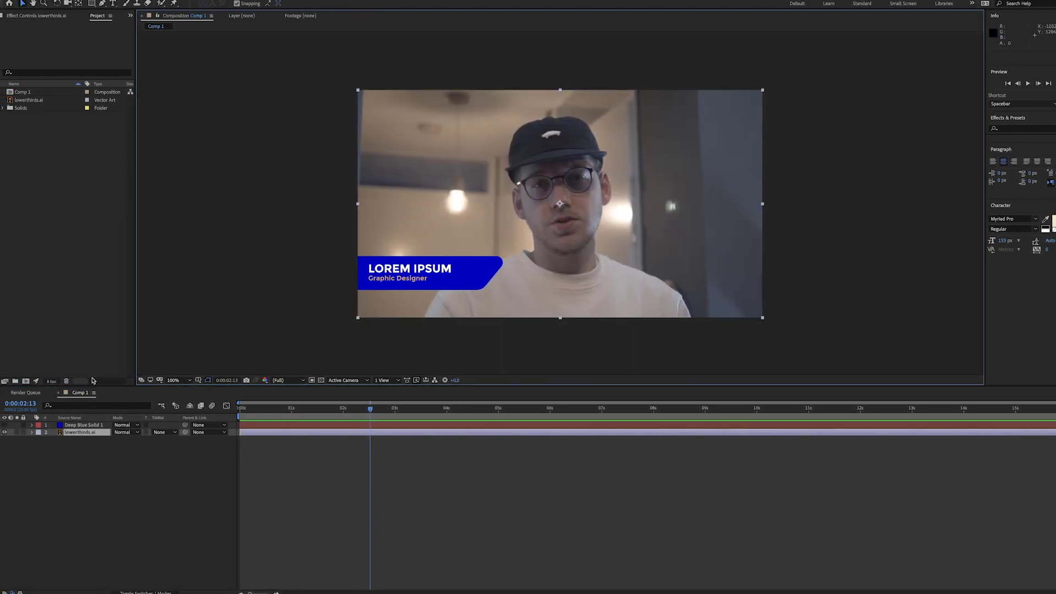
pyautogui.click(4, 425)
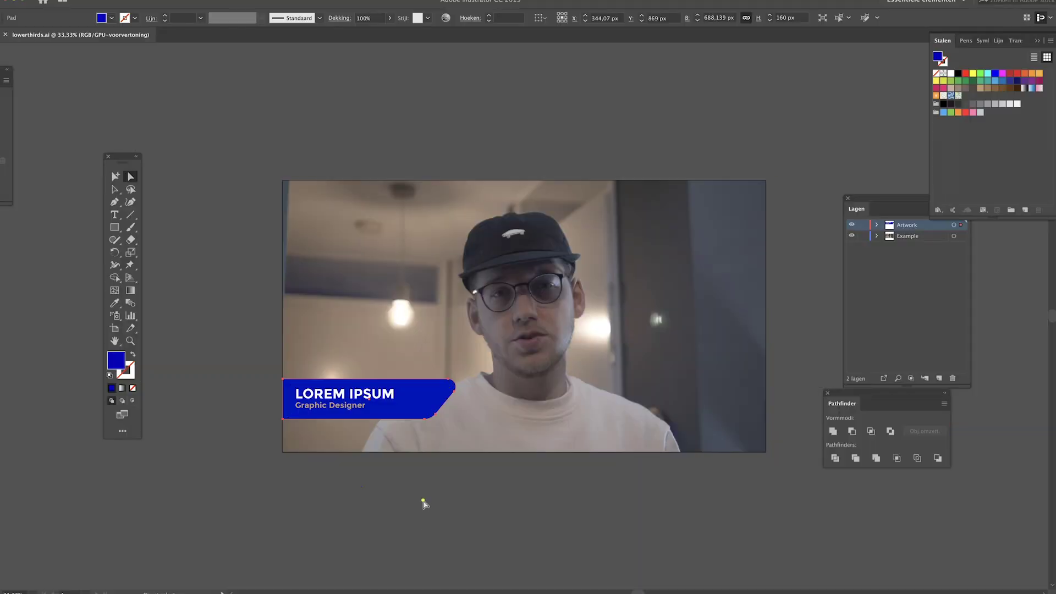
# Select and copy the blue banner path in Illustrator.
pyautogui.click(422, 501)
pyautogui.click(443, 386)
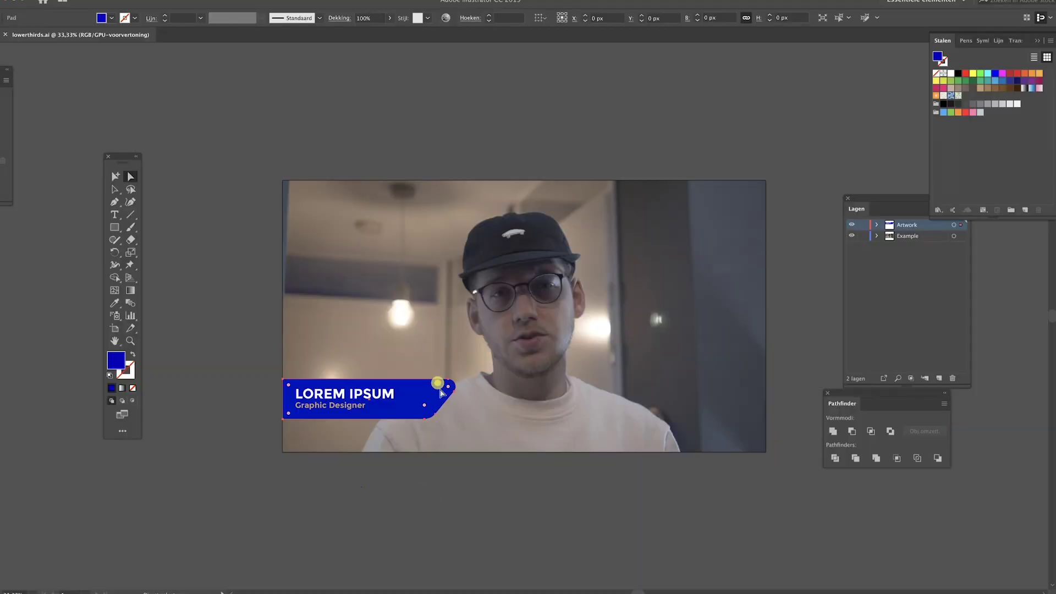
pyautogui.press('v')
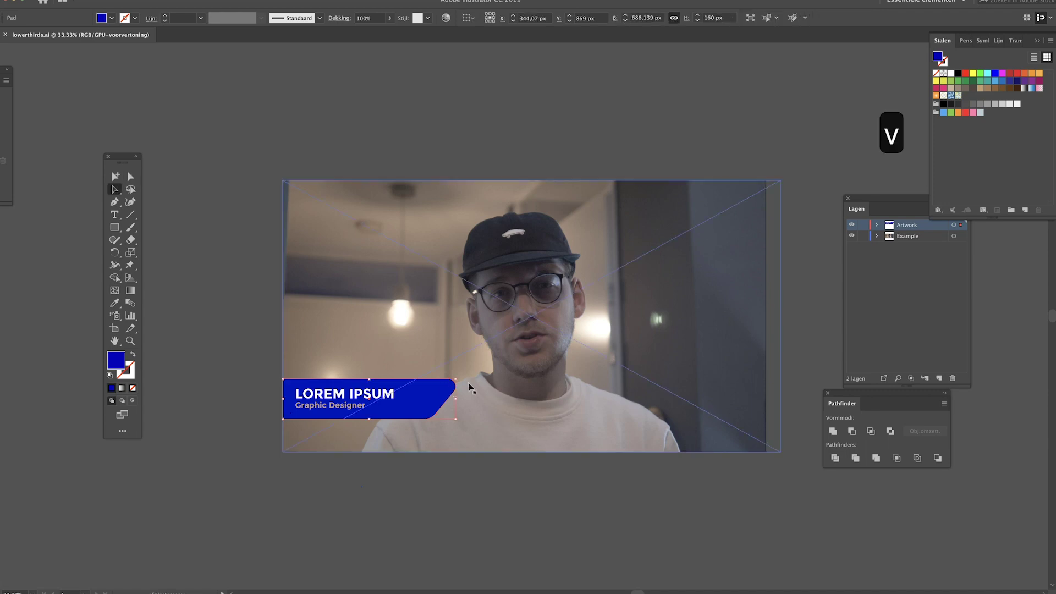
pyautogui.press('super+c')
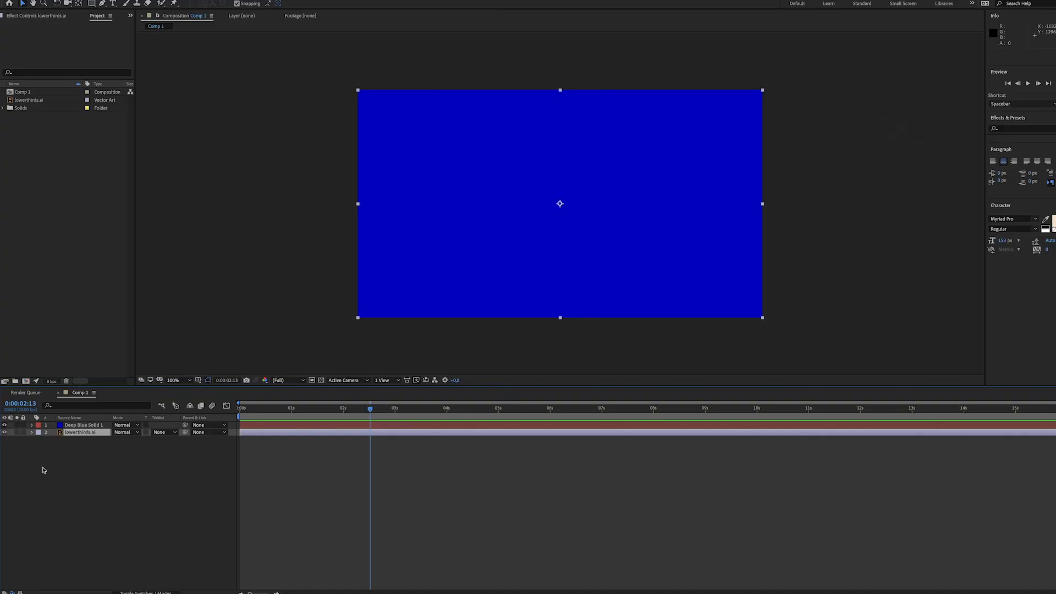
# Paste the banner path as a mask on Deep Blue Solid 1 and move it to the lower left.
pyautogui.click(85, 426)
pyautogui.press('super+v')
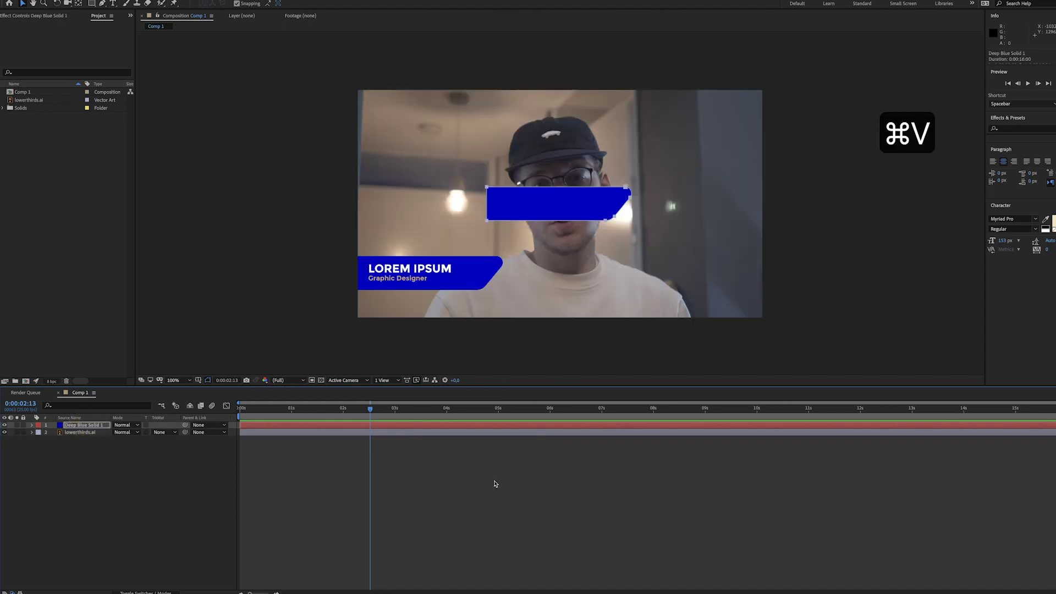
pyautogui.press('v')
pyautogui.moveTo(539, 204); pyautogui.dragTo(412, 273)
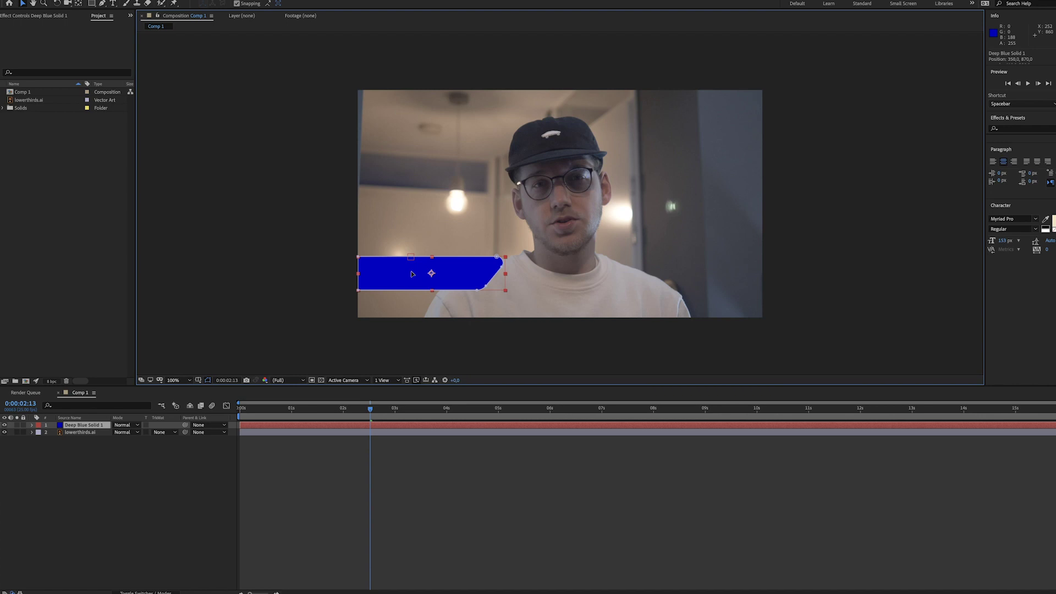
# Rename Comp 1 to 'Main Animation'.
pyautogui.press('Return')
pyautogui.rightClick(35, 97)
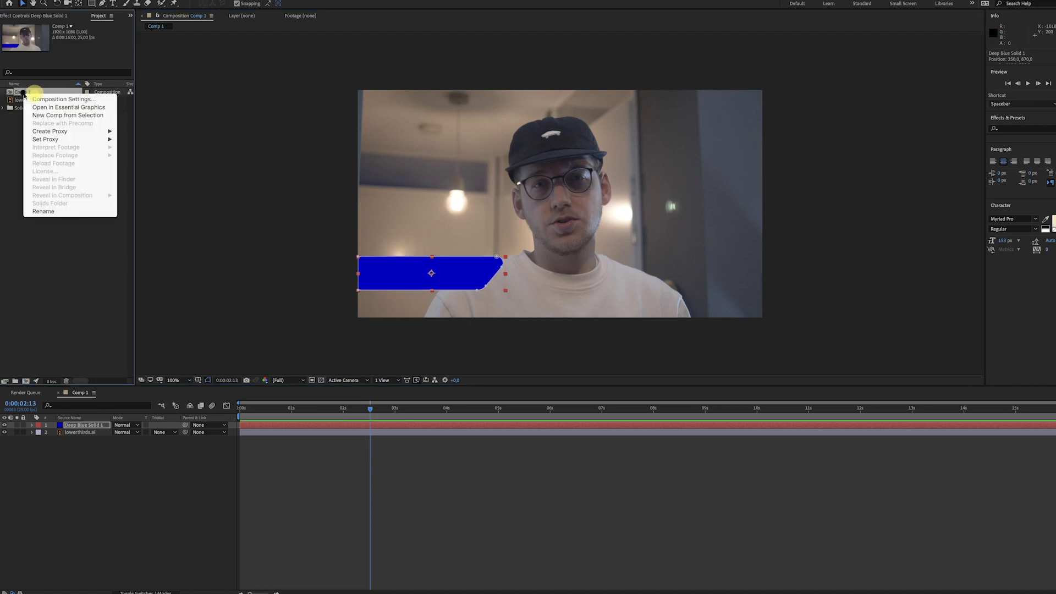
pyautogui.click(57, 212)
pyautogui.write('Main Animation')
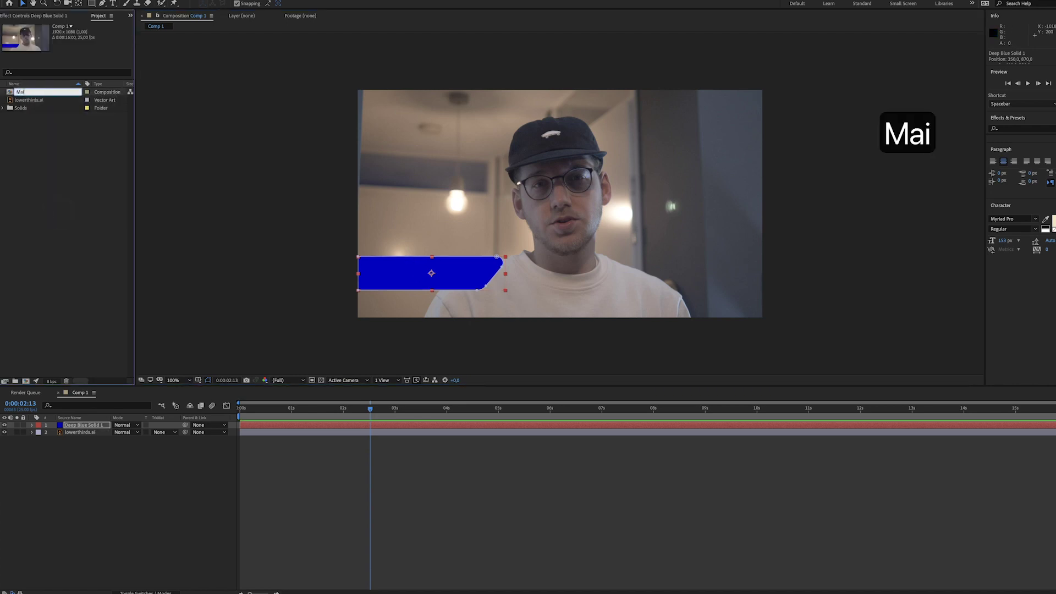
pyautogui.press('Return')
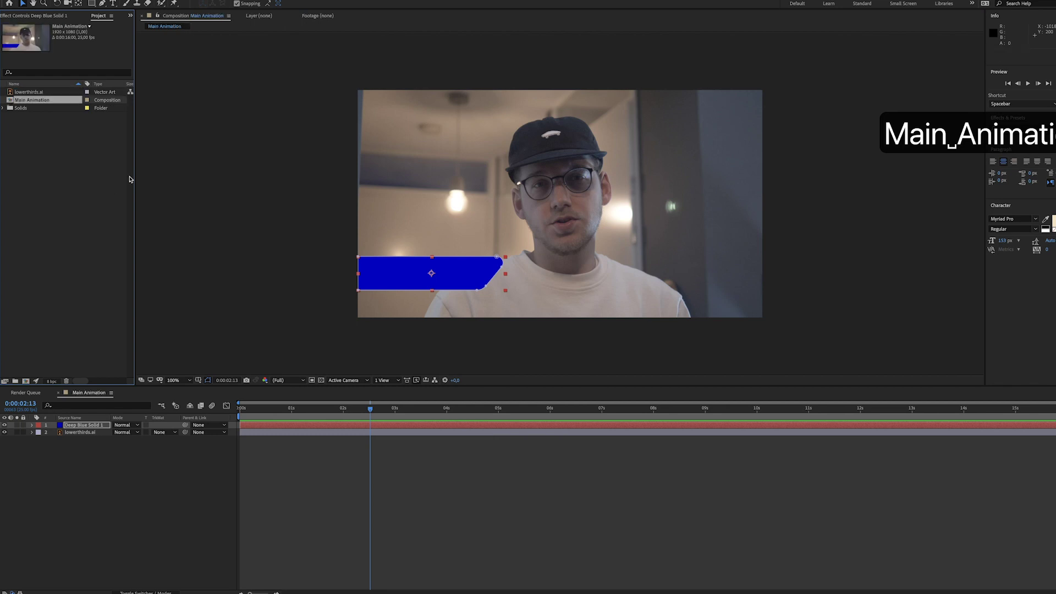
pyautogui.click(78, 169)
pyautogui.rightClick(77, 158)
# Create a composition named Text and start an empty text layer near the frame centre.
pyautogui.click(102, 164)
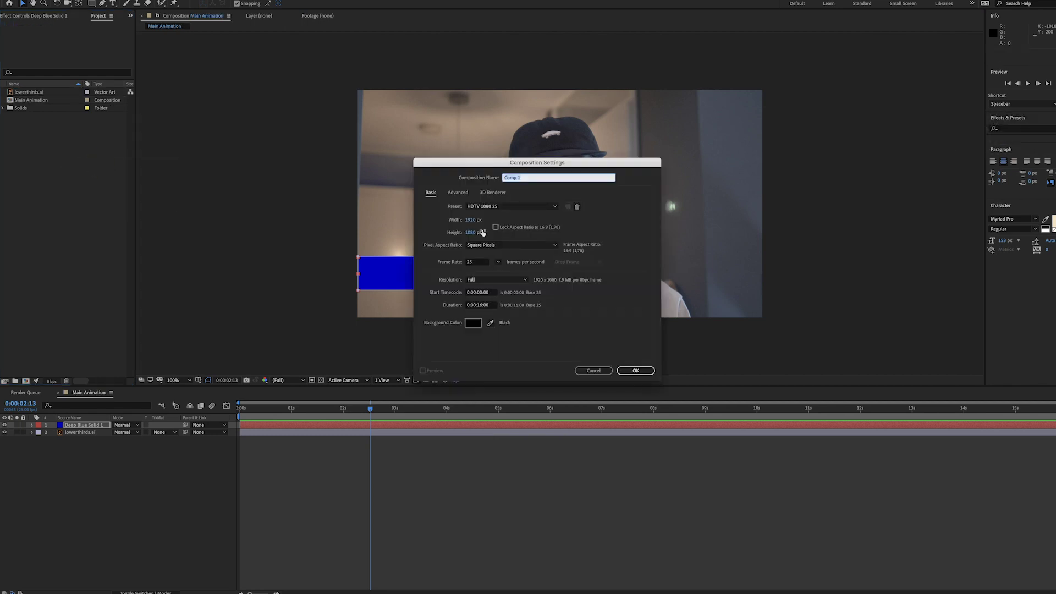
pyautogui.write('Text')
pyautogui.press('Return')
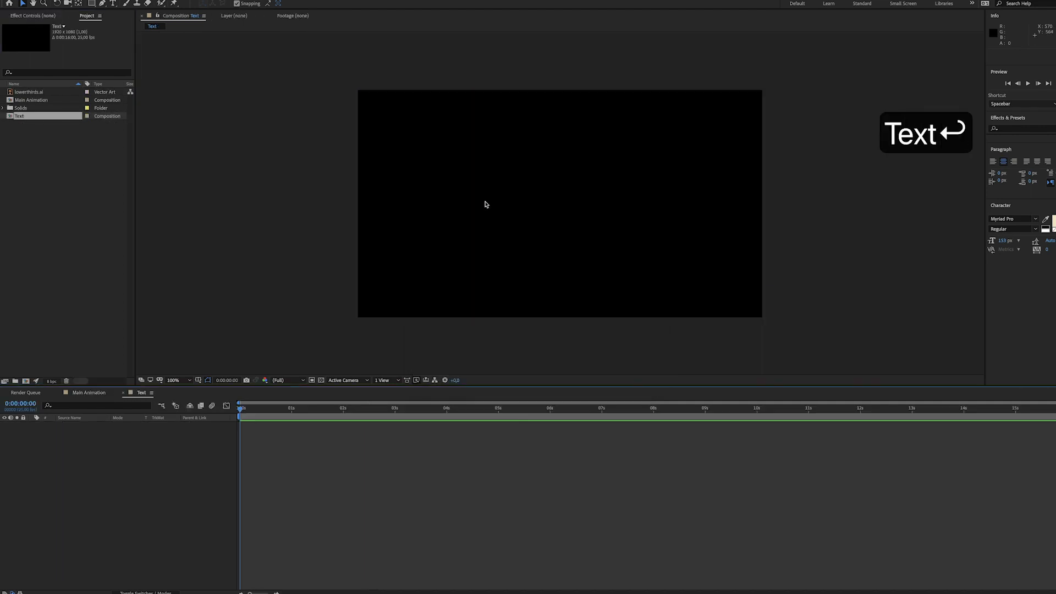
pyautogui.click(113, 5)
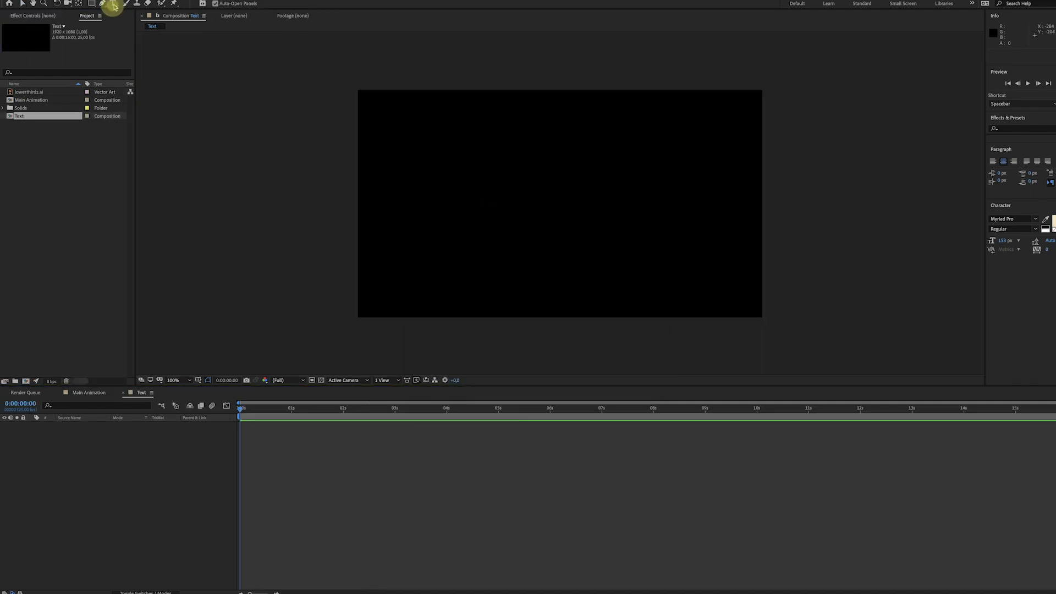
pyautogui.click(547, 196)
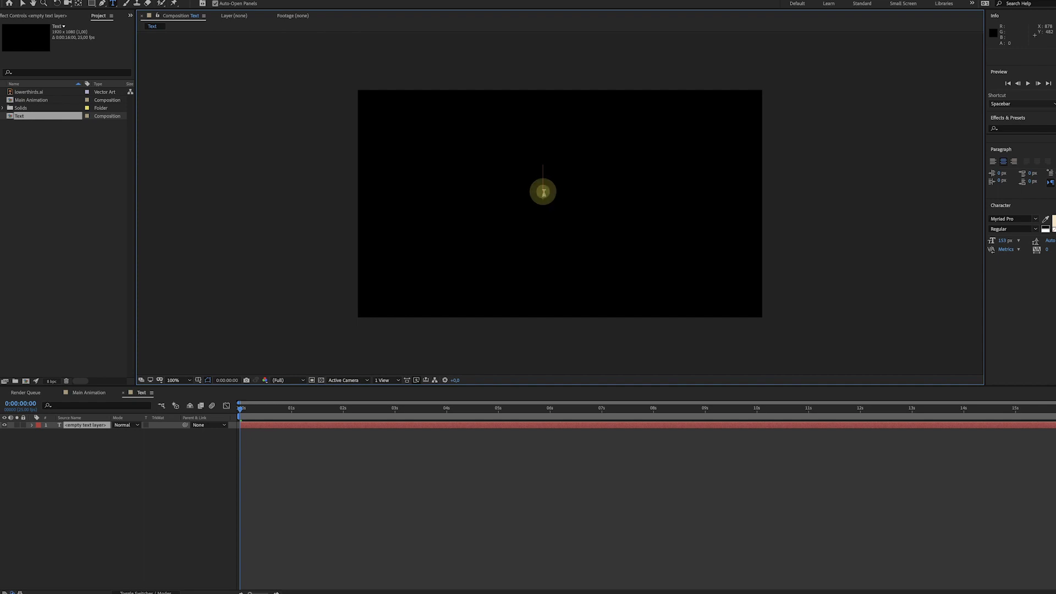
# Copy the LOREM IPSUM text from the Illustrator design.
pyautogui.press('super+Tab')
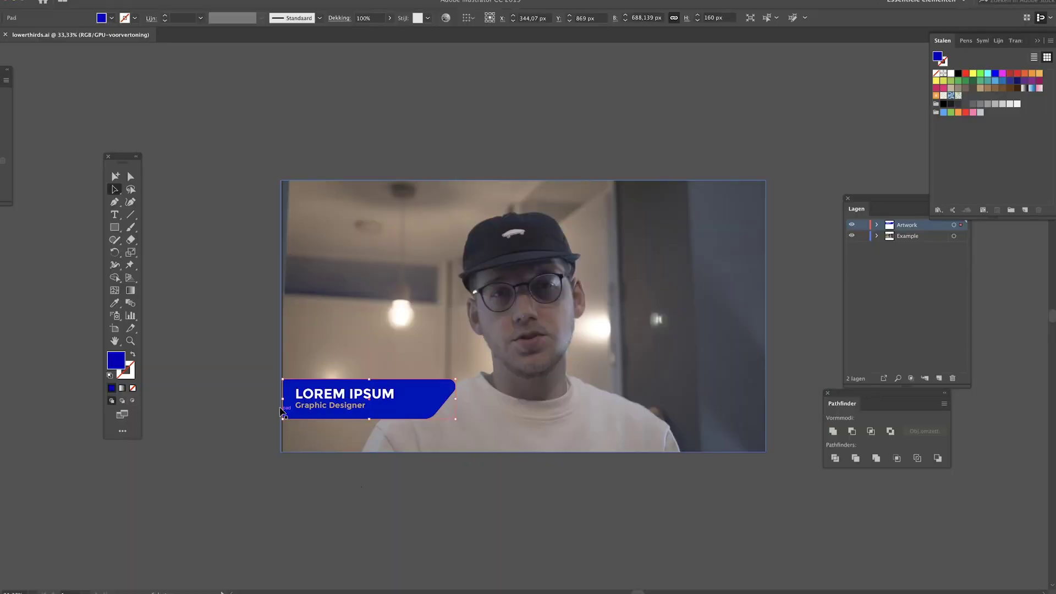
pyautogui.click(312, 393)
pyautogui.doubleClick(337, 397)
pyautogui.press('super+a')
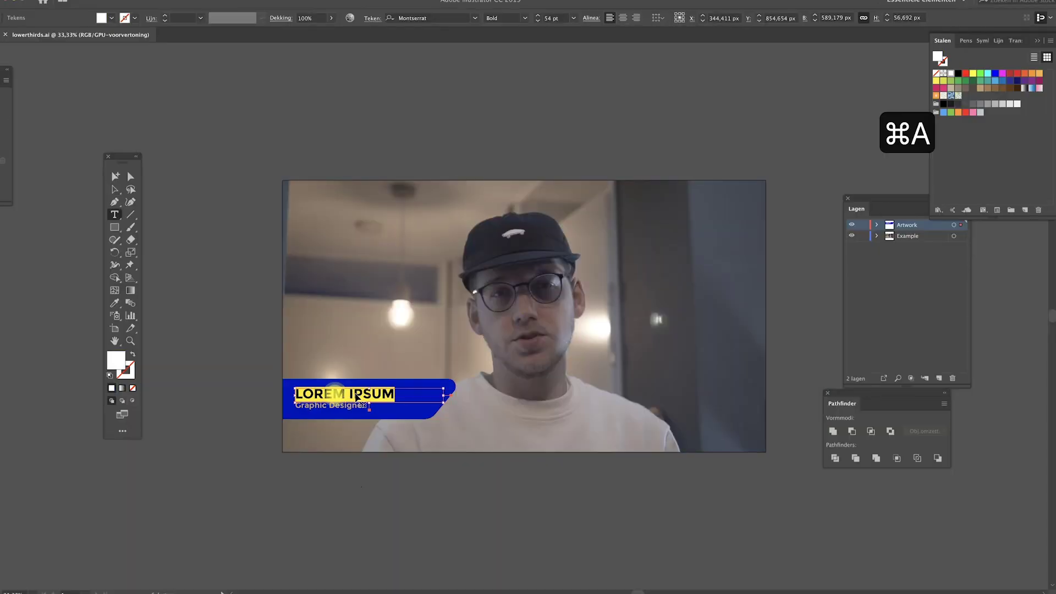
pyautogui.press('super+c')
pyautogui.press('super+Tab')
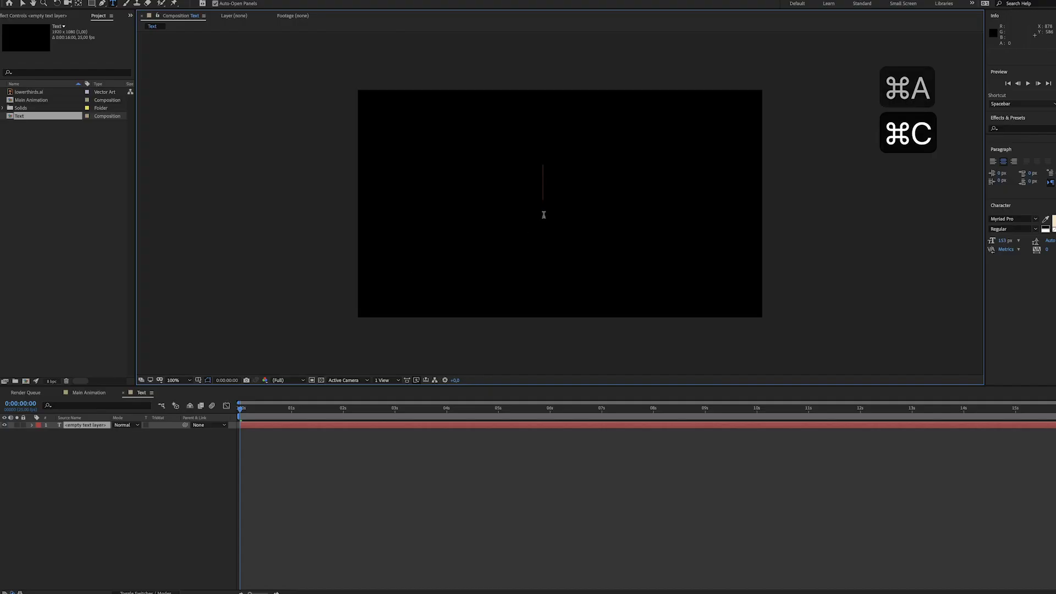
# Paste LOREM IPSUM into the empty text layer.
pyautogui.press('super+v')
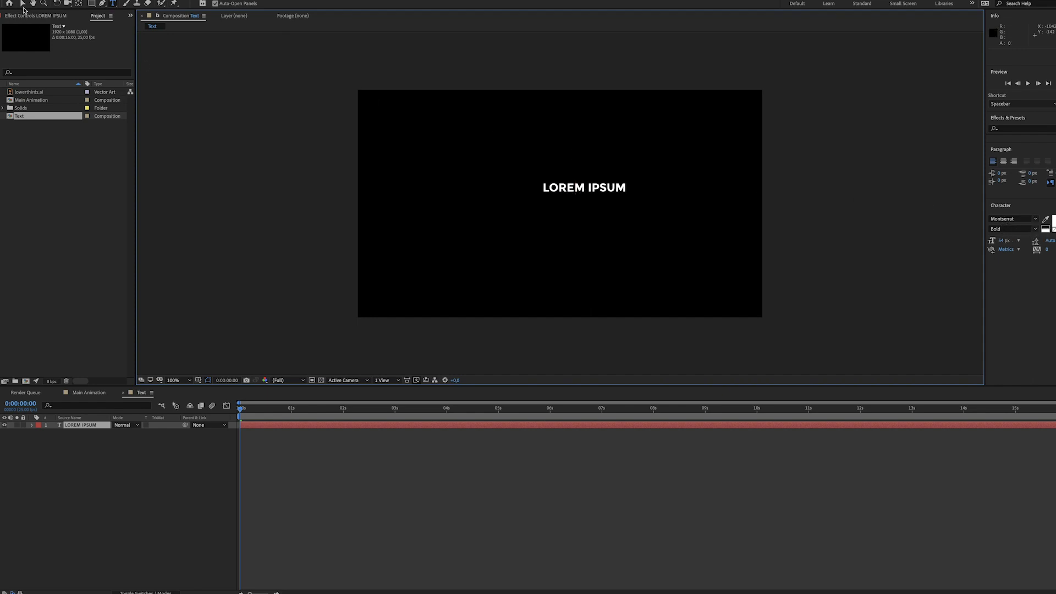
pyautogui.click(23, 5)
pyautogui.click(264, 189)
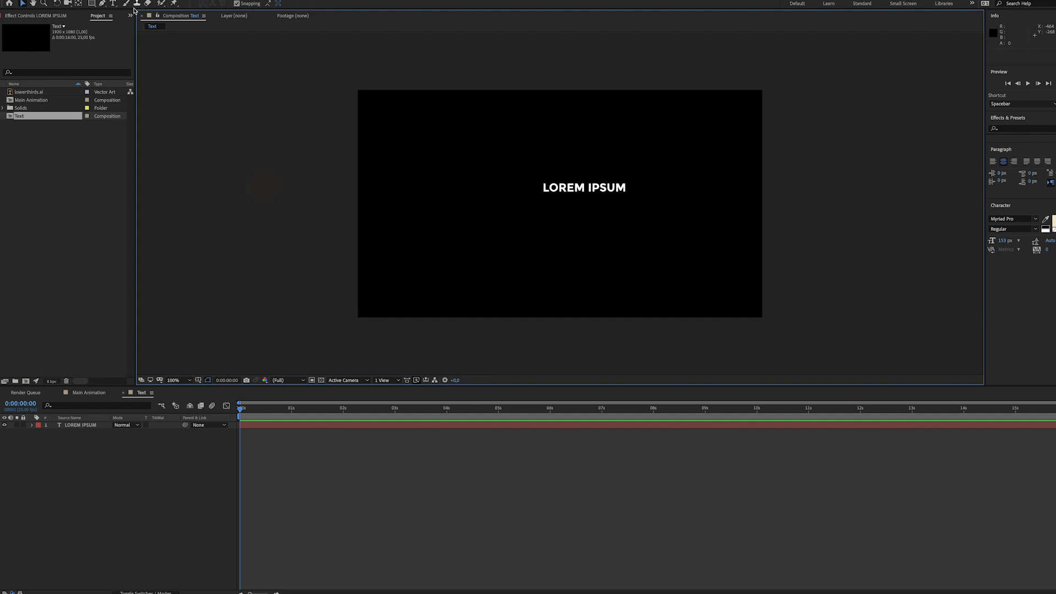
# Start a second text layer below the title and copy Graphic Designer from Illustrator.
pyautogui.click(112, 5)
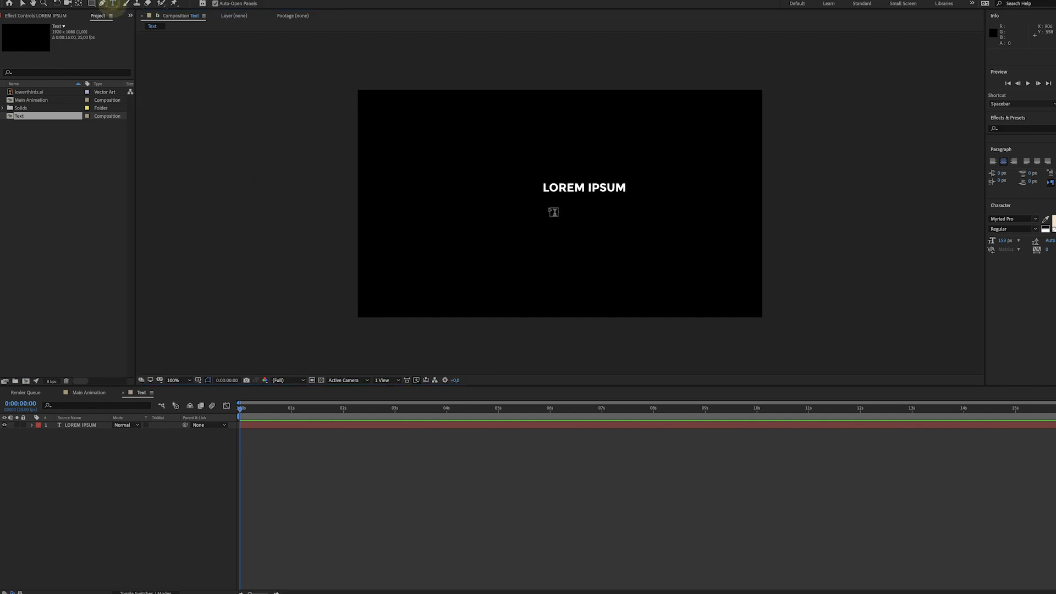
pyautogui.click(548, 208)
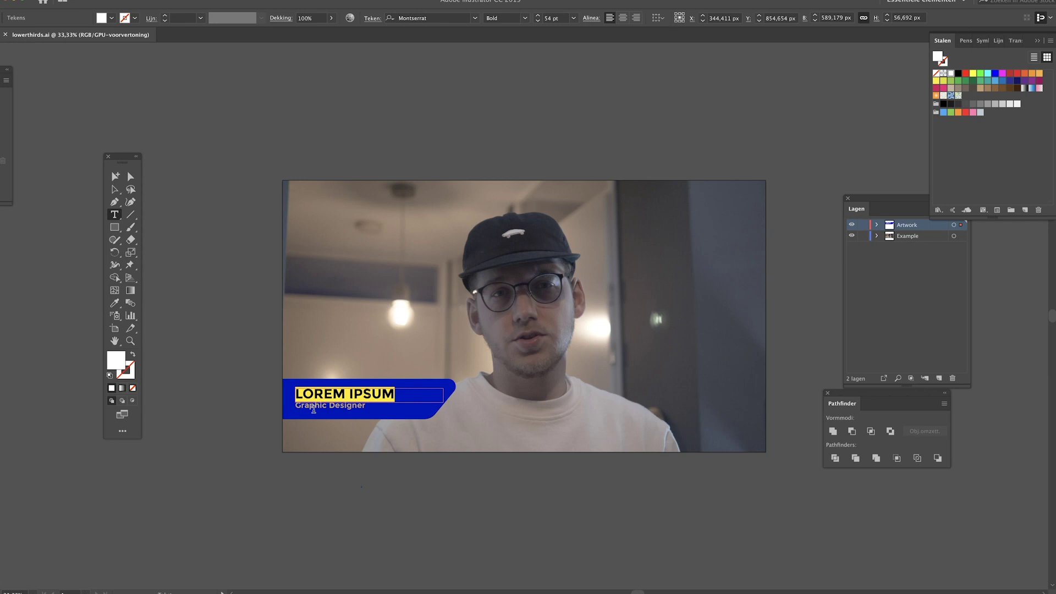
pyautogui.click(312, 409)
pyautogui.press('super+a')
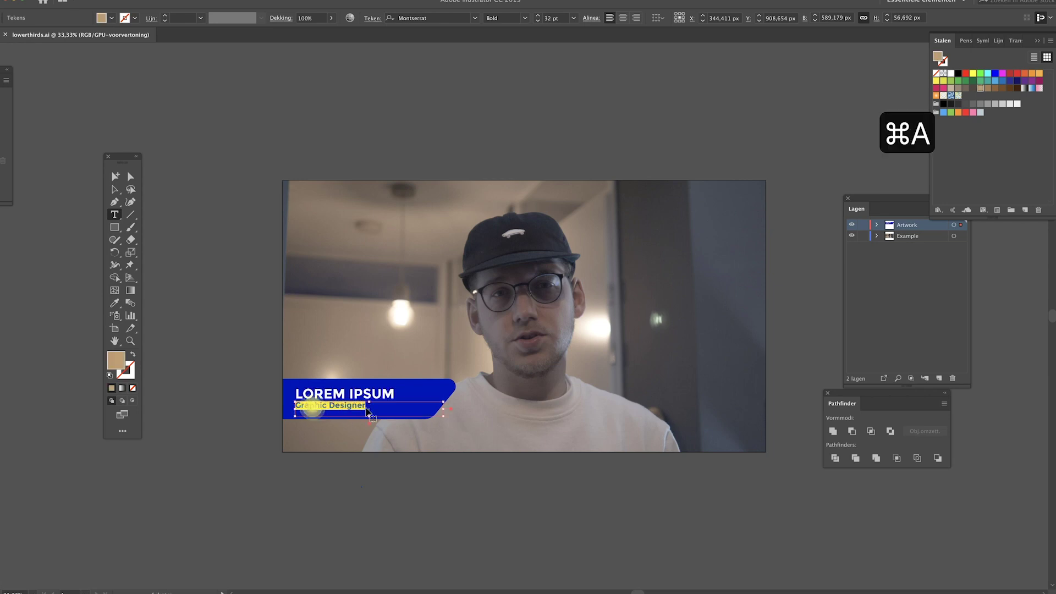
pyautogui.press('super+c')
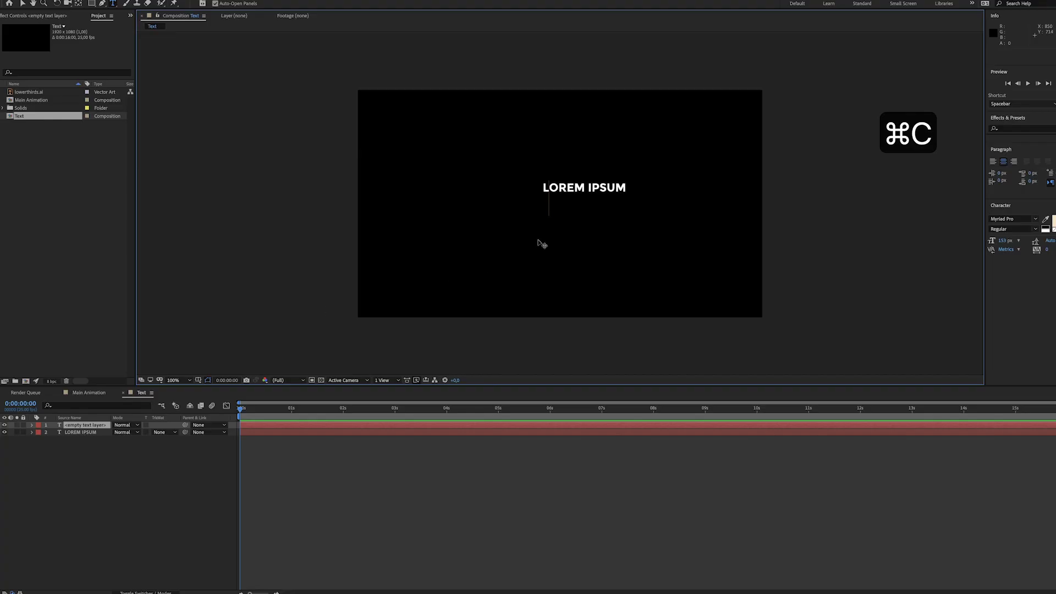
# Paste 'Graphic Designer' into the new text layer and nudge it just beneath LOREM IPSUM.
pyautogui.press('super+v')
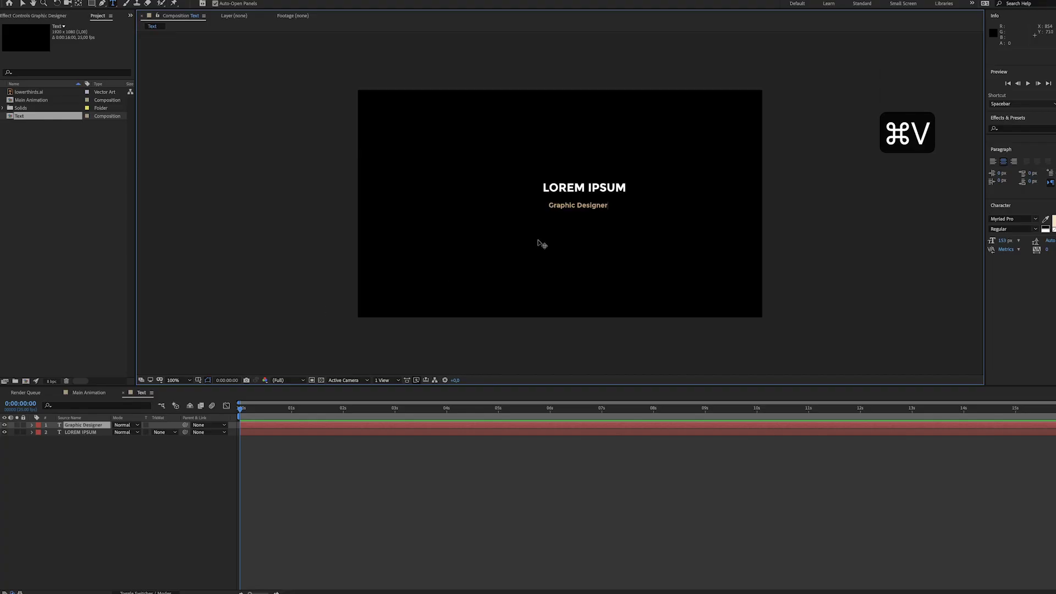
pyautogui.click(22, 3)
pyautogui.press('.')
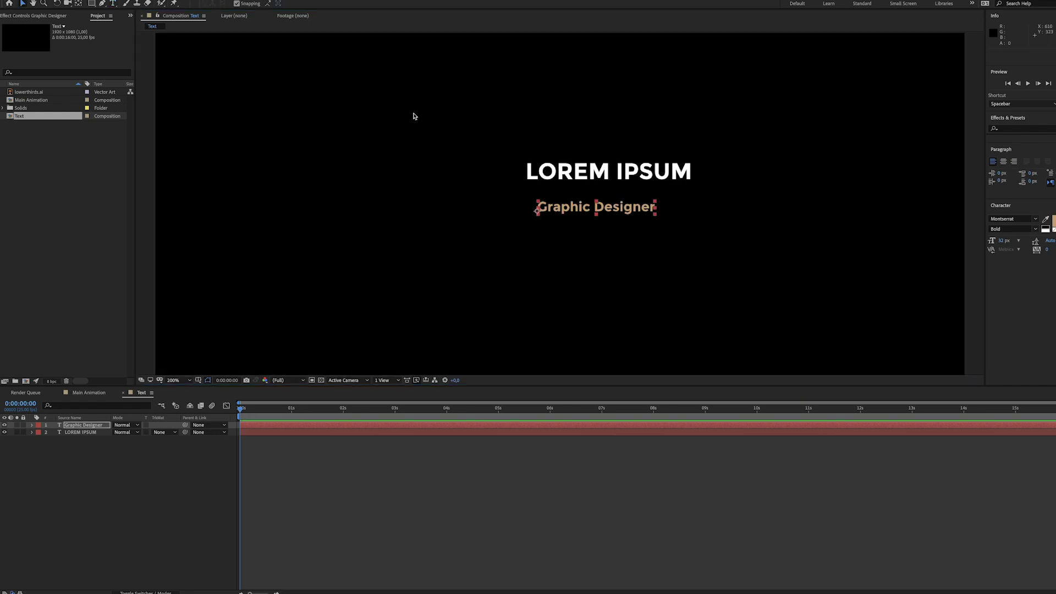
pyautogui.hotkey('shift', 'Up')
pyautogui.hotkey('shift', 'Up')
pyautogui.hotkey('shift', 'Up')
pyautogui.hotkey('shift', 'Up')
pyautogui.hotkey('shift', 'Left')
pyautogui.hotkey('shift', 'Left')
pyautogui.hotkey('shift', 'Left')
pyautogui.hotkey('shift', 'Left')
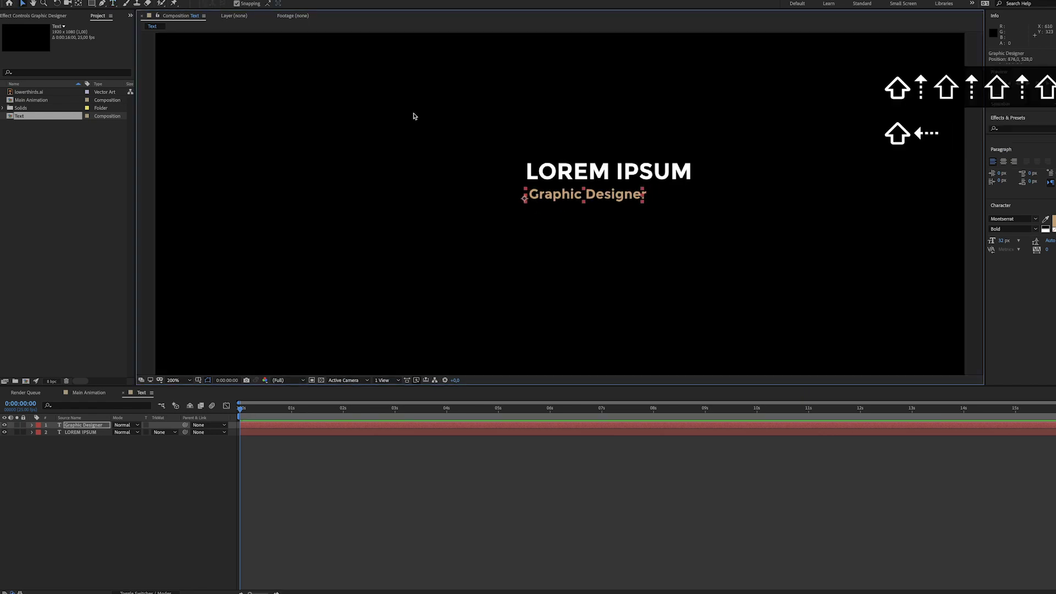
pyautogui.hotkey('shift', 'Right')
pyautogui.press('Left')
pyautogui.press('Left')
pyautogui.press('Up')
pyautogui.press('Up')
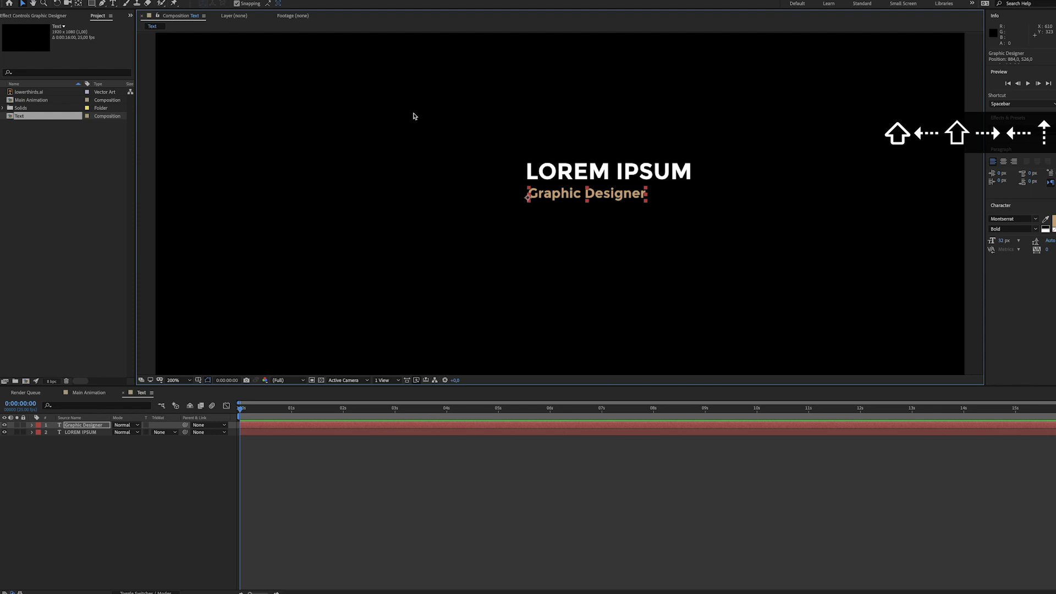
pyautogui.click(415, 116)
pyautogui.press(',')
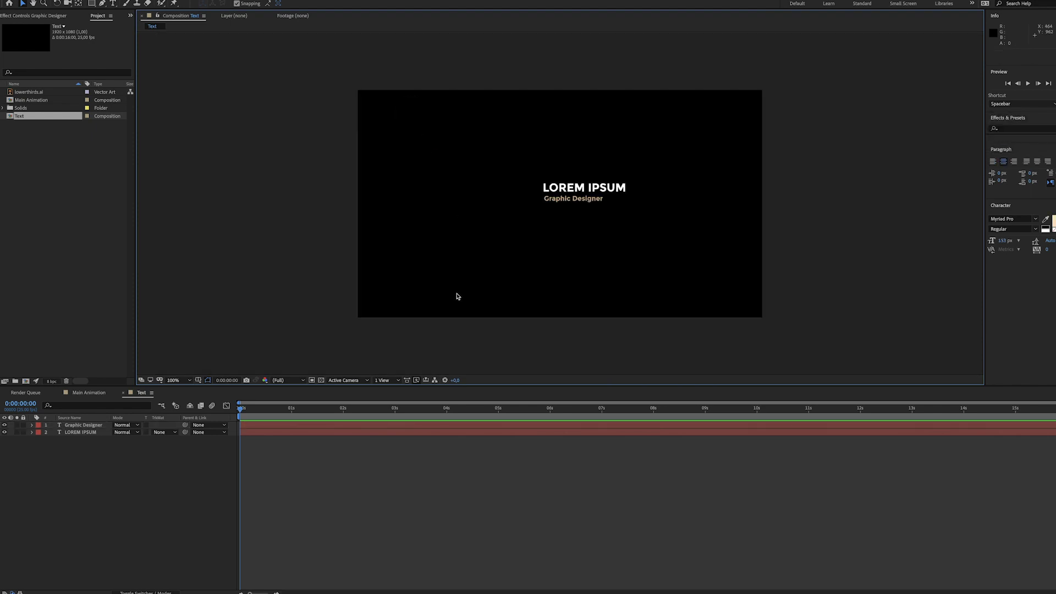
# At one second, undo trial moves on both text layers and reveal Graphic Designer's Position.
pyautogui.click(329, 475)
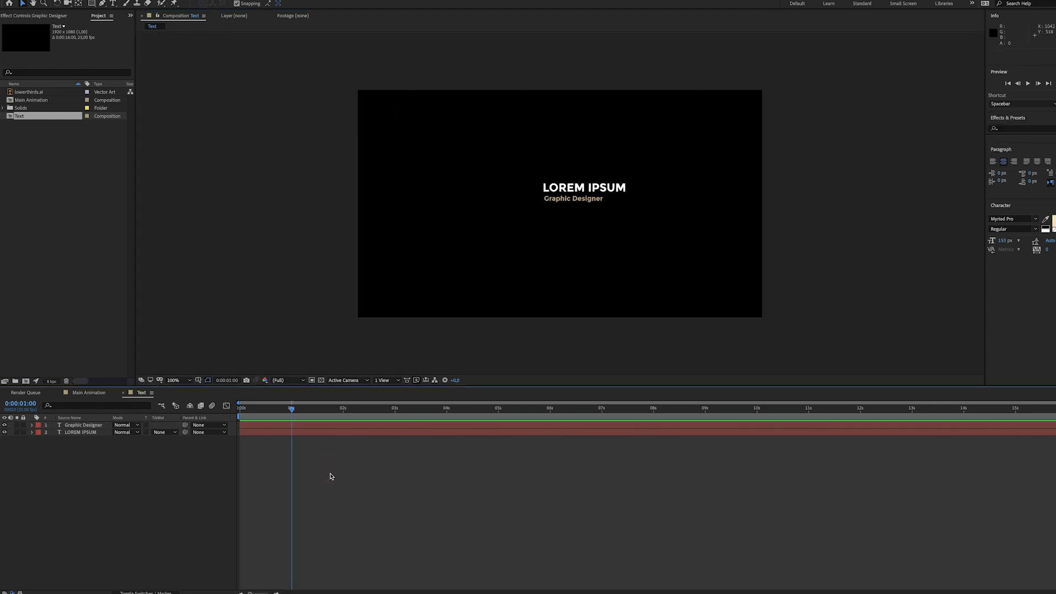
pyautogui.click(328, 426)
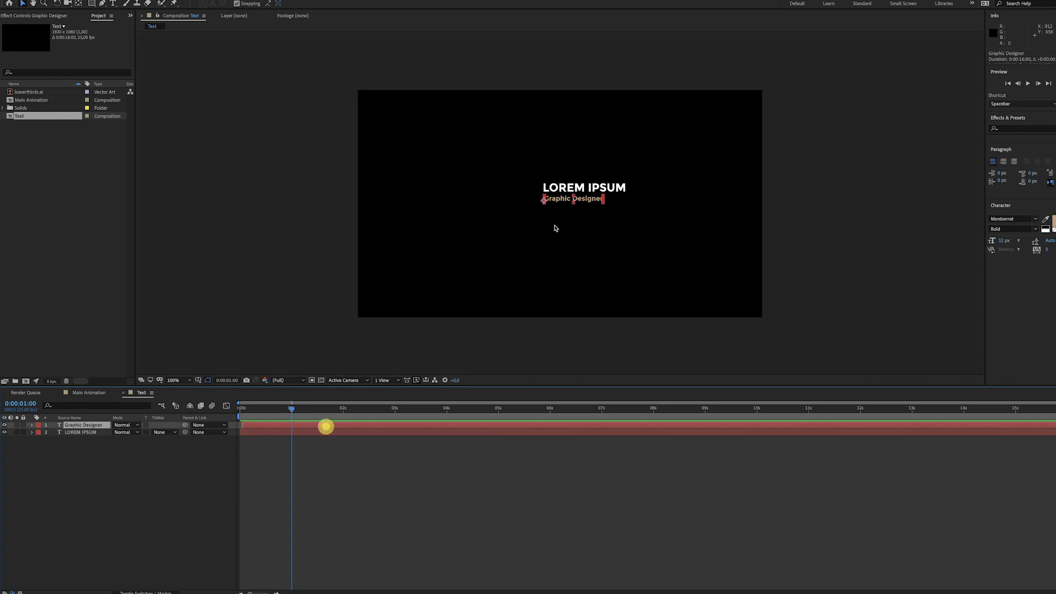
pyautogui.click(337, 432)
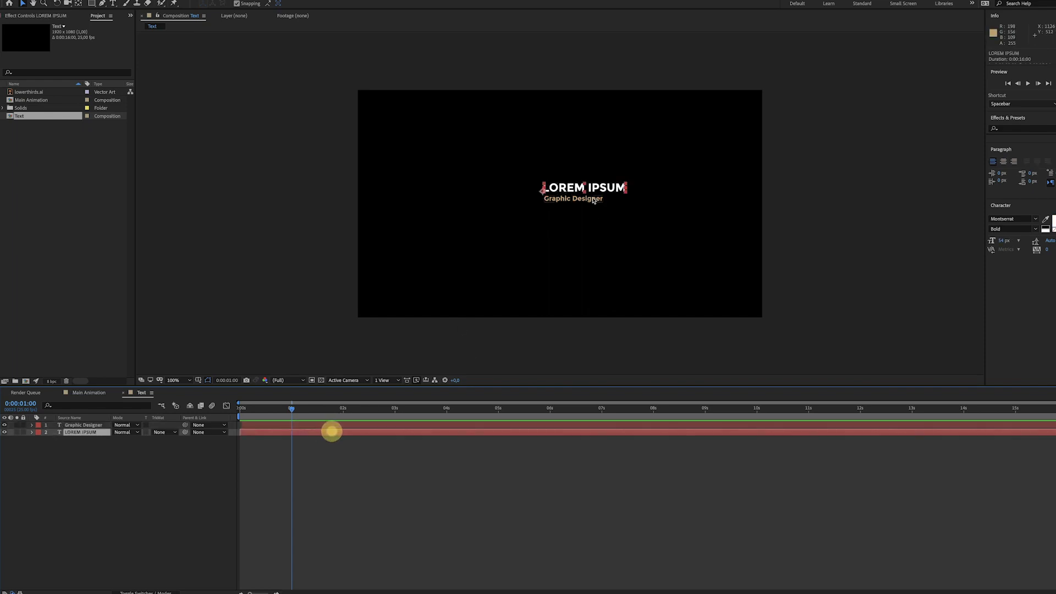
pyautogui.moveTo(574, 193); pyautogui.dragTo(544, 192)
pyautogui.press('super+z')
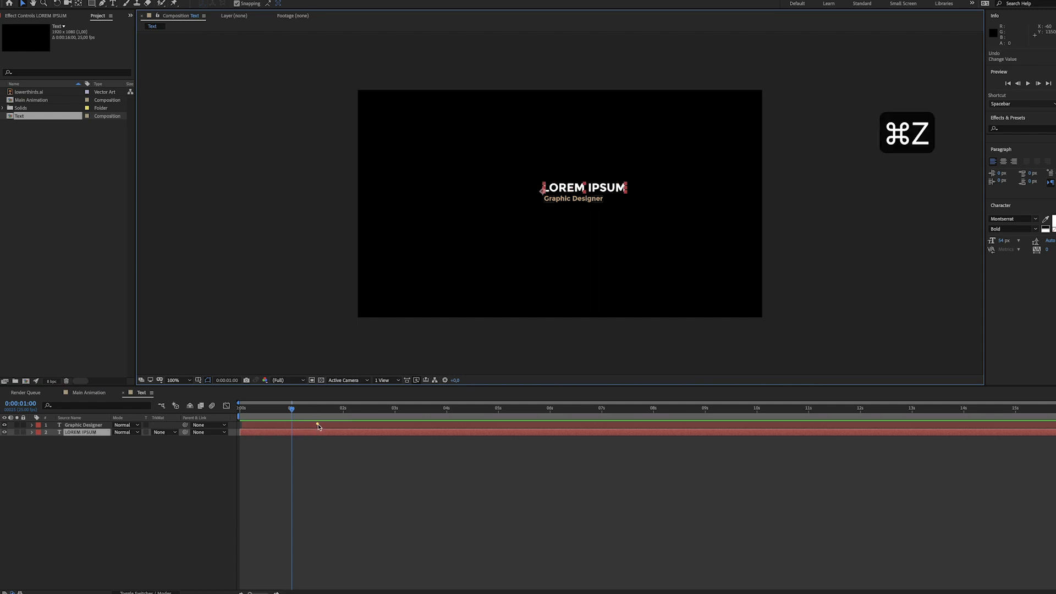
pyautogui.click(318, 426)
pyautogui.moveTo(558, 199); pyautogui.dragTo(601, 199)
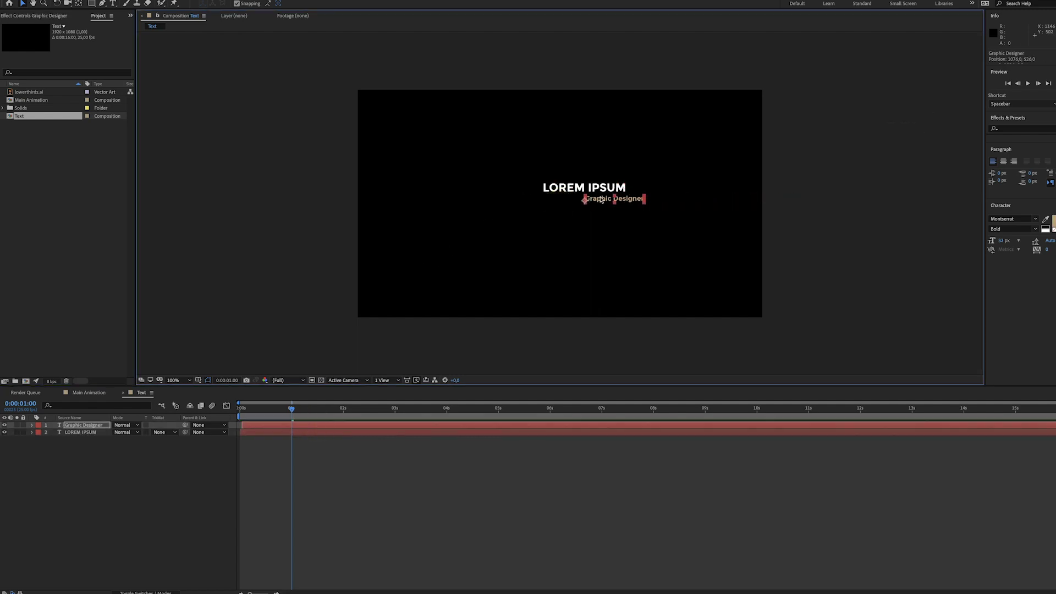
pyautogui.press('super+z')
pyautogui.press('p')
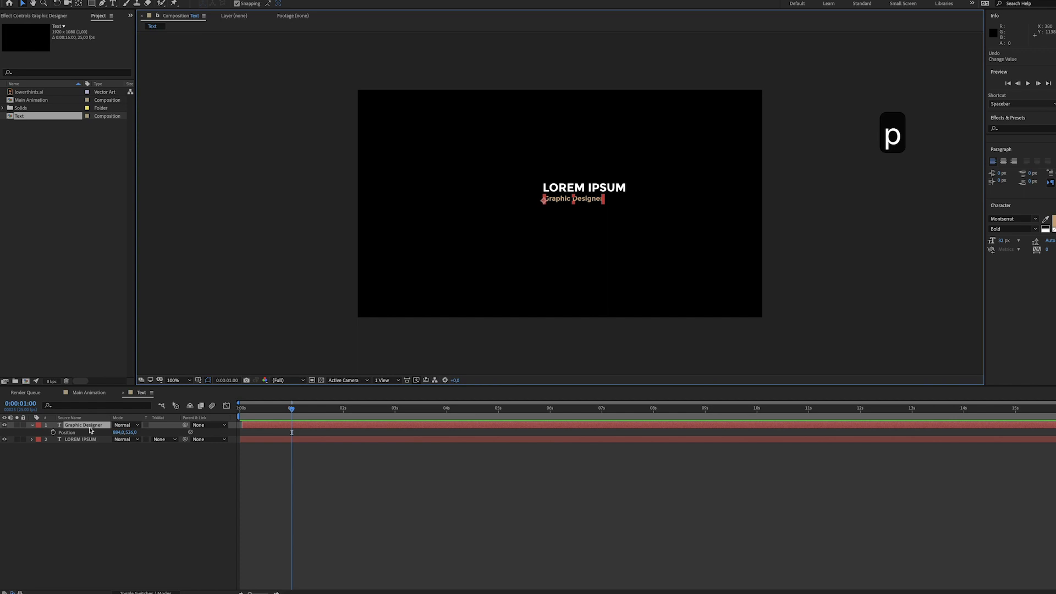
# Add Position keyframes at 1:12 on both Graphic Designer and LOREM IPSUM.
pyautogui.click(294, 411)
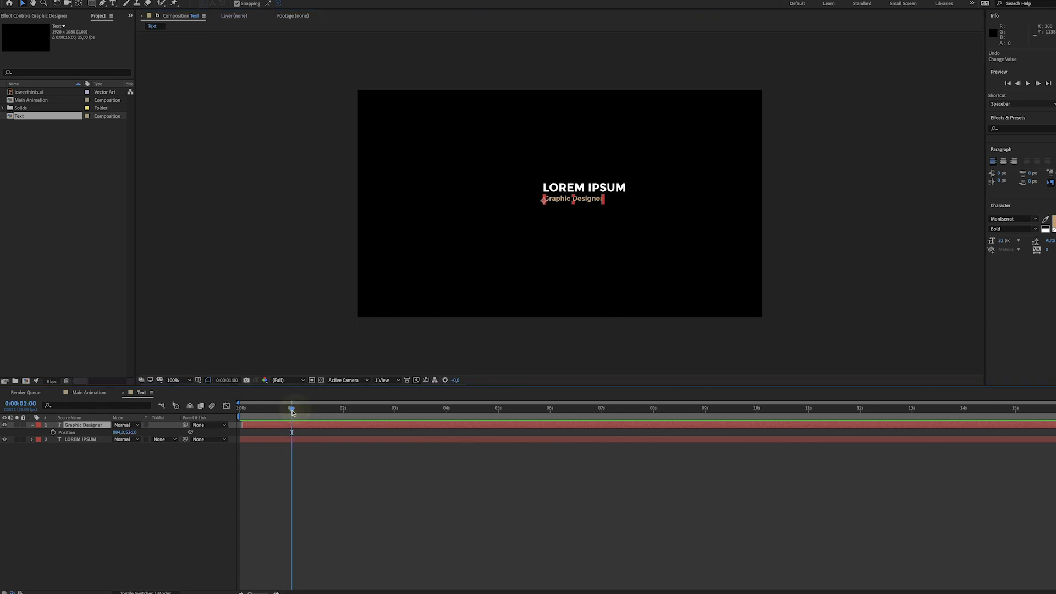
pyautogui.click(53, 432)
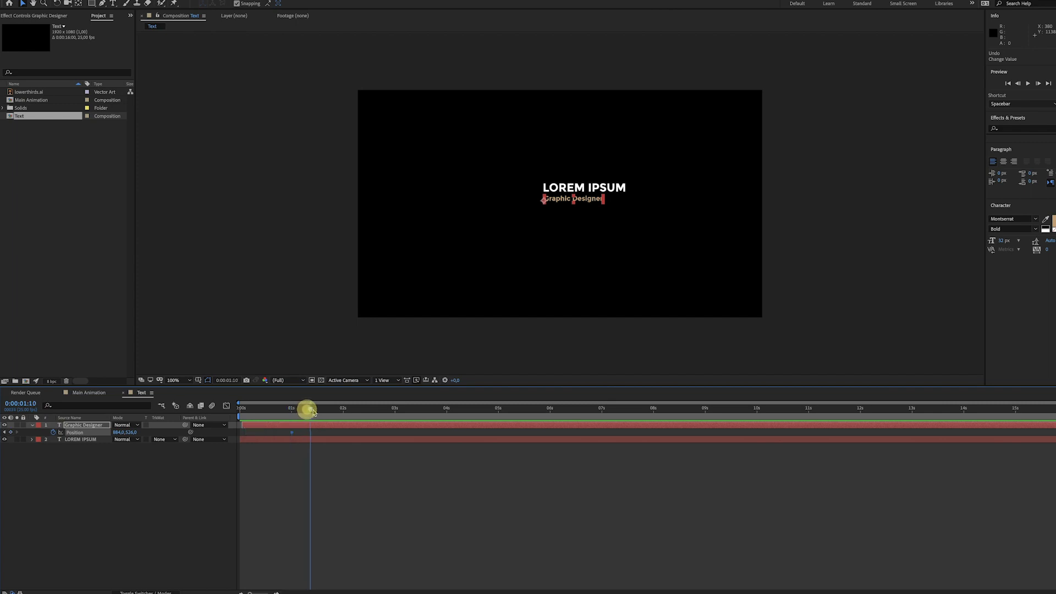
pyautogui.moveTo(308, 412); pyautogui.dragTo(316, 410)
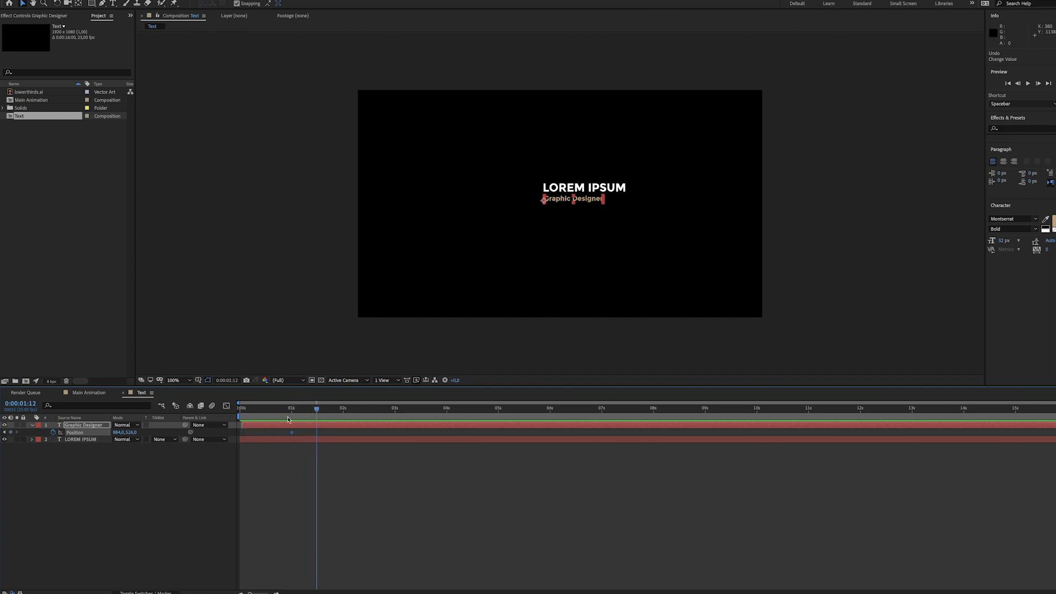
pyautogui.click(32, 439)
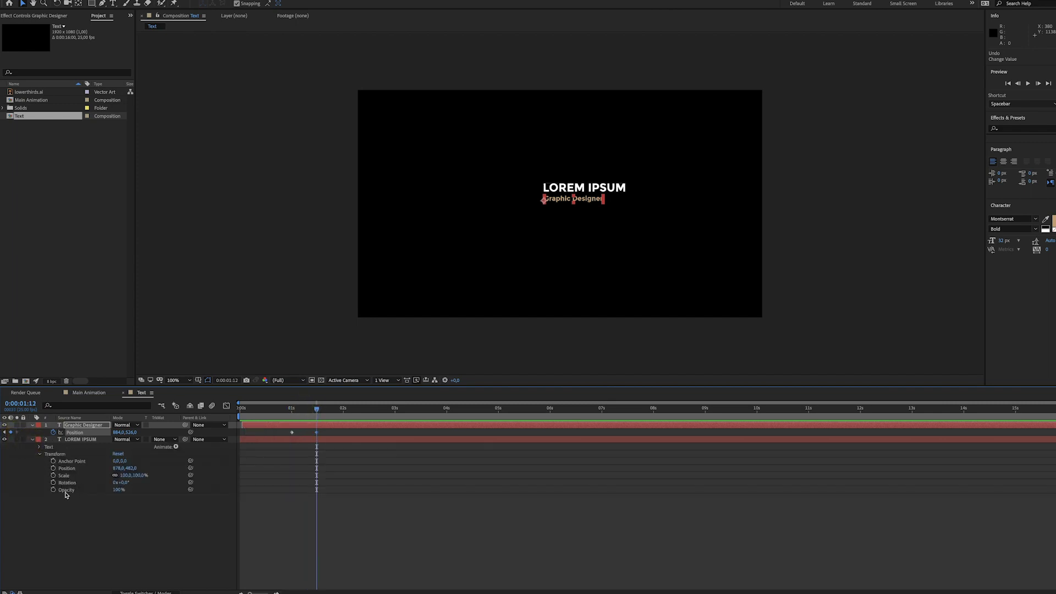
pyautogui.click(53, 468)
# At 1:00, push Graphic Designer off the right edge and LOREM IPSUM off the left.
pyautogui.click(292, 410)
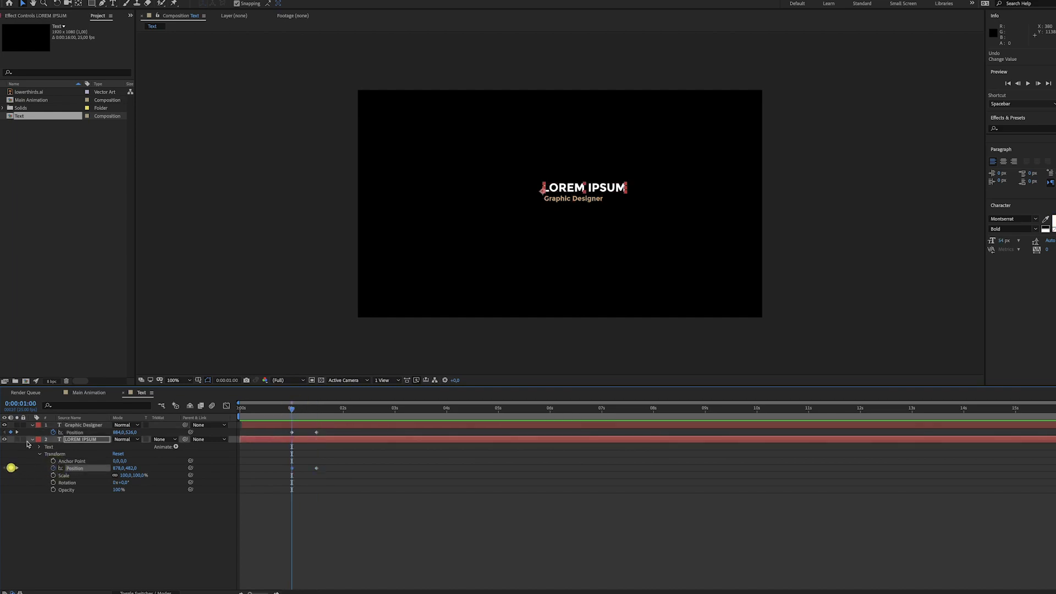
pyautogui.moveTo(120, 437); pyautogui.dragTo(643, 447)
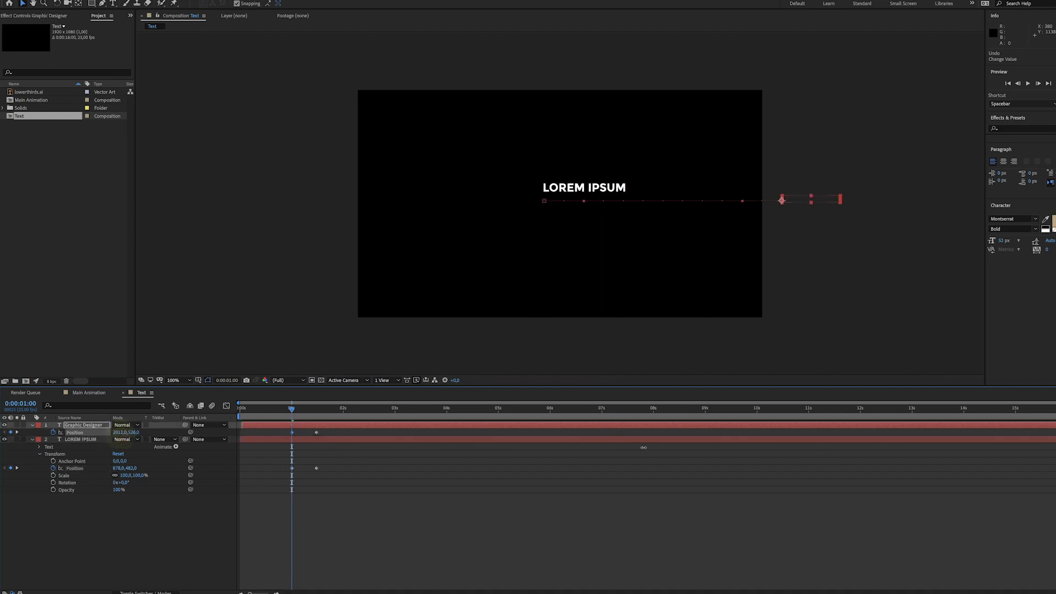
pyautogui.click(291, 468)
pyautogui.moveTo(118, 472); pyautogui.dragTo(113, 468)
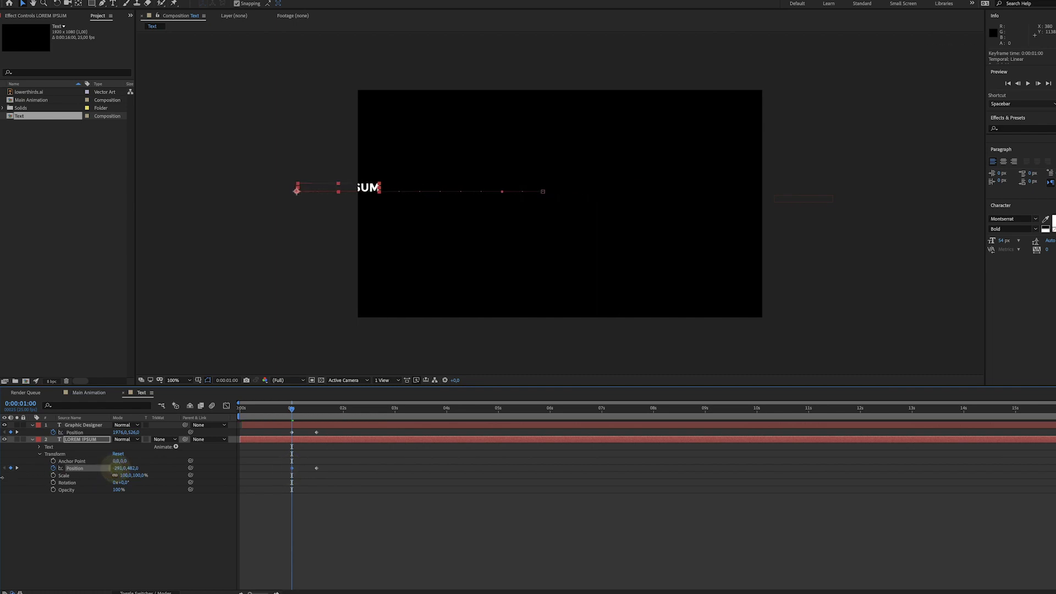
pyautogui.click(330, 507)
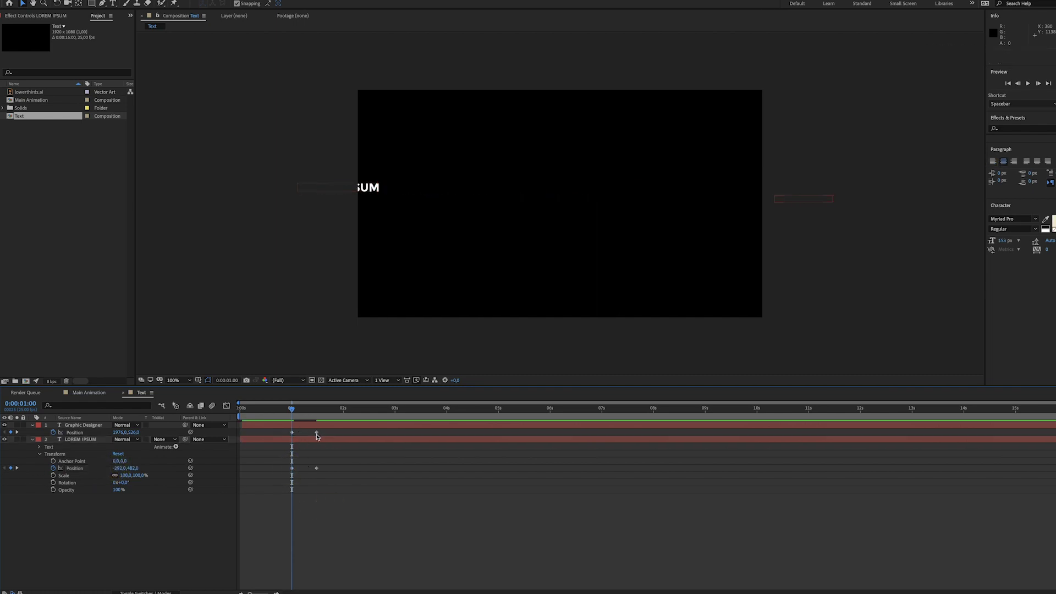
pyautogui.rightClick(317, 433)
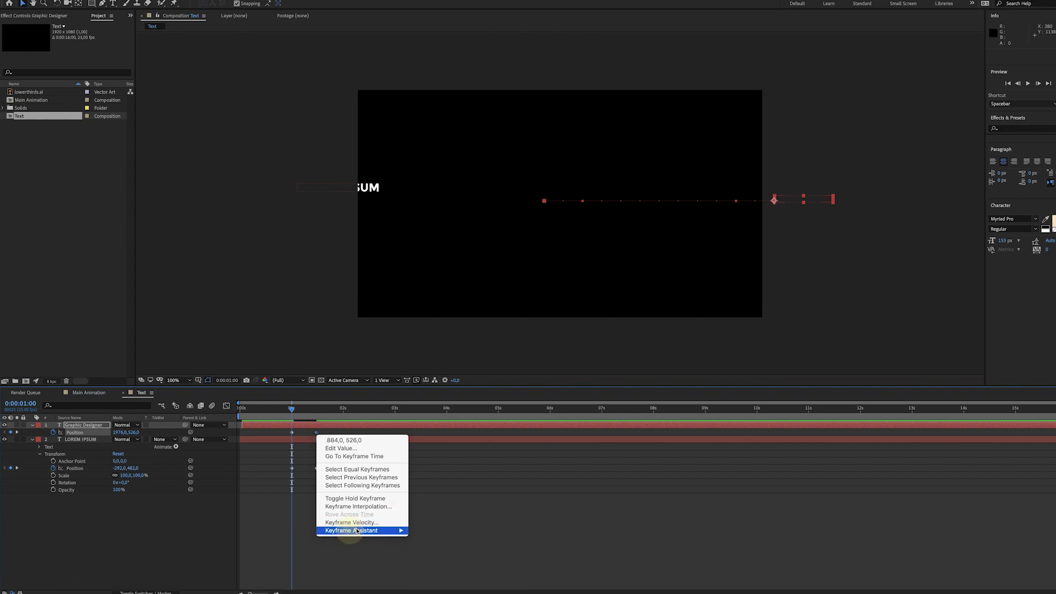
# Apply Easy Ease to both text layers' position keyframes and preview the slide-in.
pyautogui.moveTo(356, 531)
pyautogui.click(435, 542)
pyautogui.rightClick(316, 468)
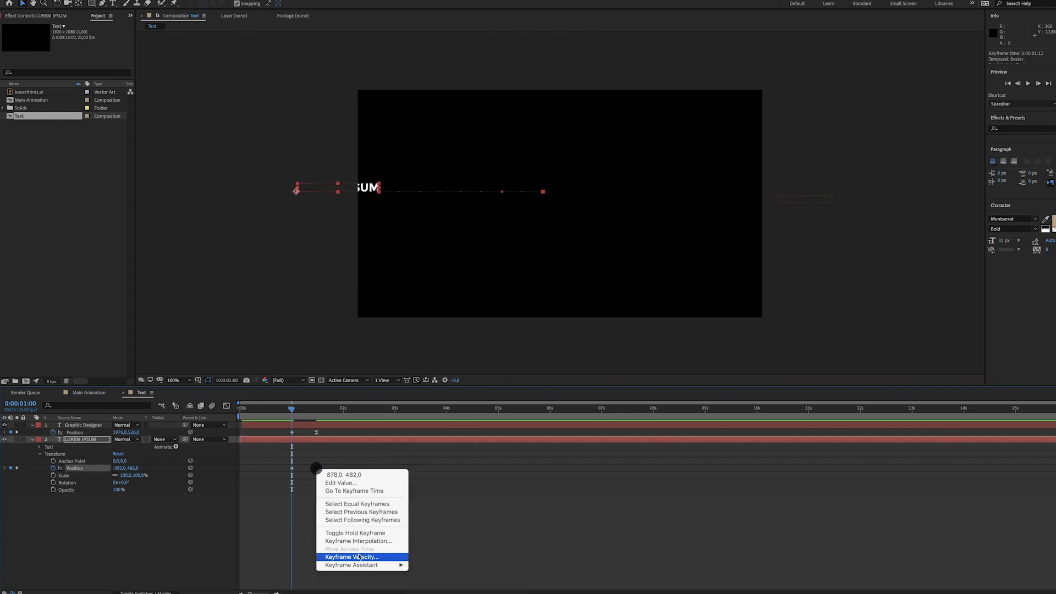
pyautogui.moveTo(357, 564)
pyautogui.click(435, 542)
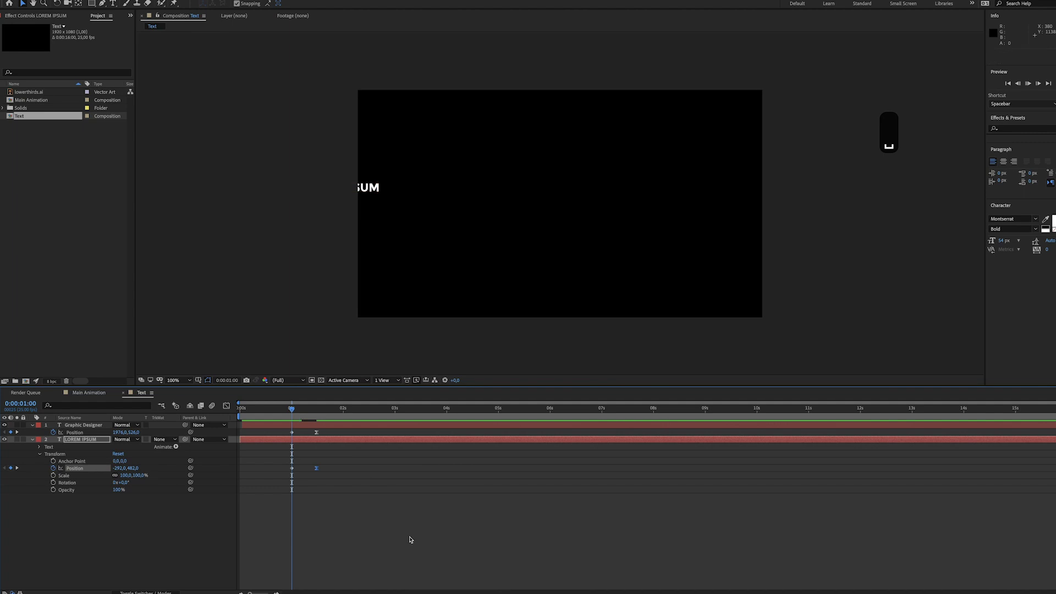
pyautogui.press('space')
pyautogui.press('space')
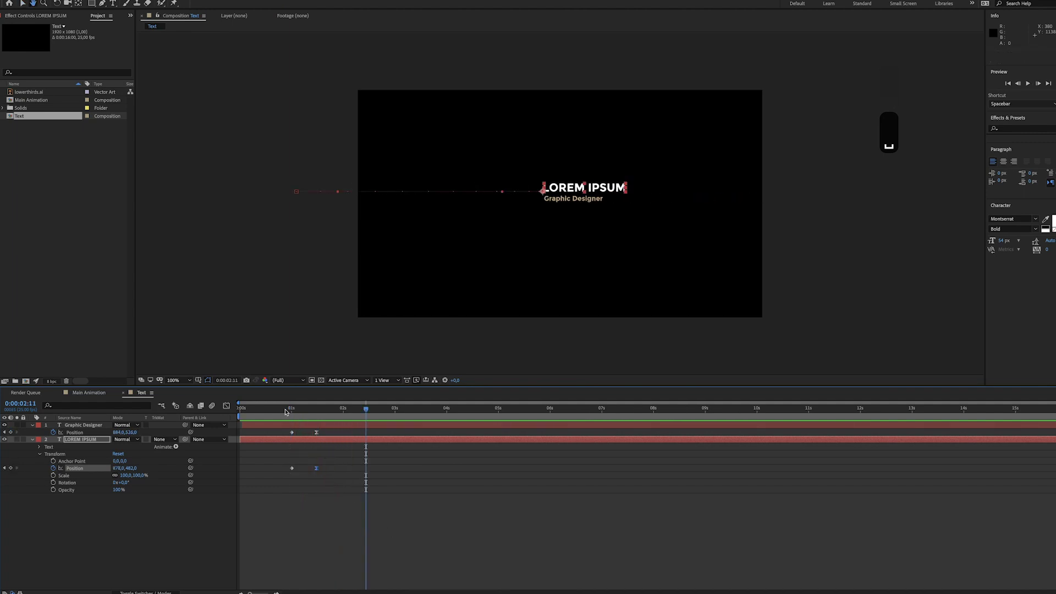
# Check the position speed curves, then give both layers' keyframes Ease and Wizz Expo In + Out.
pyautogui.click(300, 409)
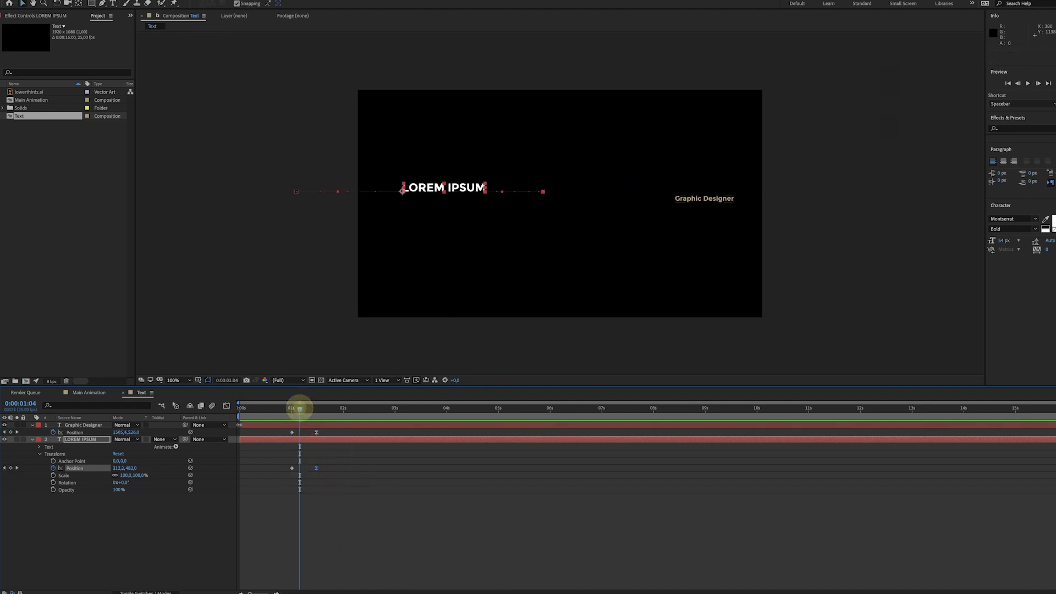
pyautogui.click(224, 407)
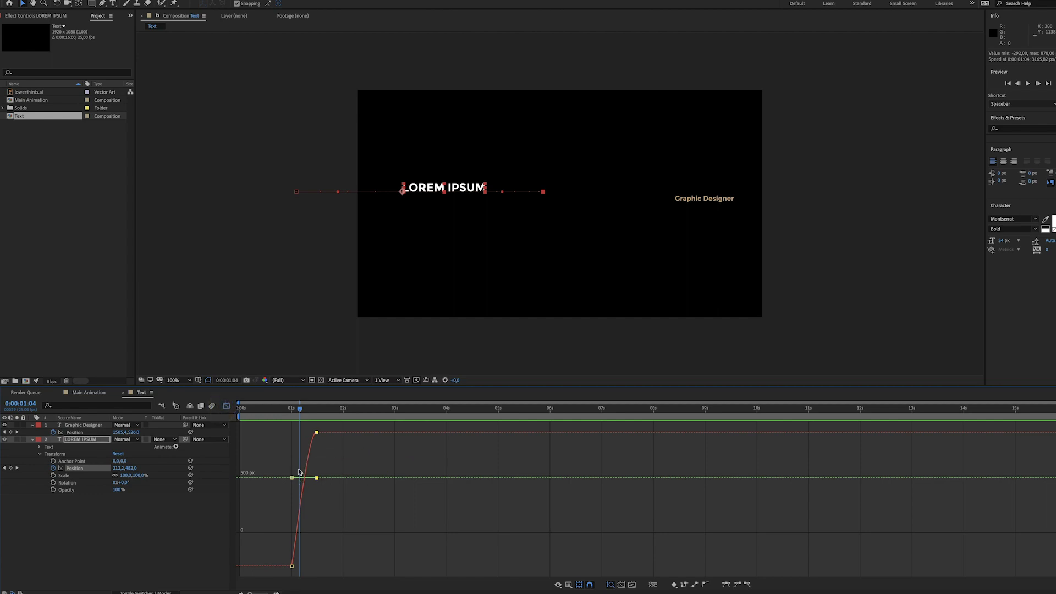
pyautogui.click(74, 432)
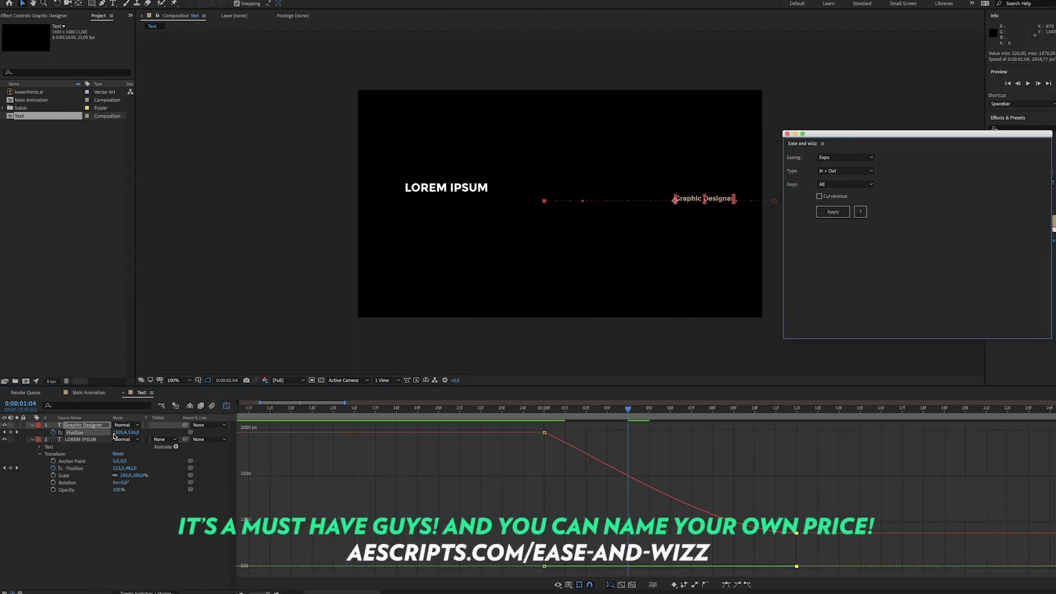
pyautogui.hotkey('shift', 'F3')
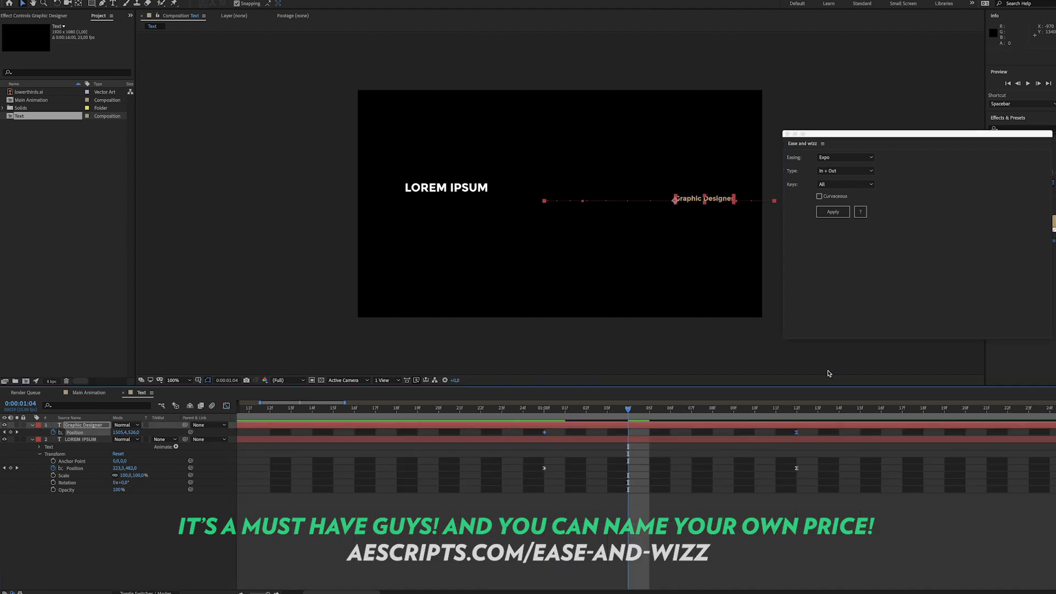
pyautogui.click(841, 218)
pyautogui.click(573, 500)
pyautogui.moveTo(517, 493); pyautogui.dragTo(844, 455)
pyautogui.click(830, 215)
# Preview the eased text animation from one second, then open Main Animation.
pyautogui.click(617, 493)
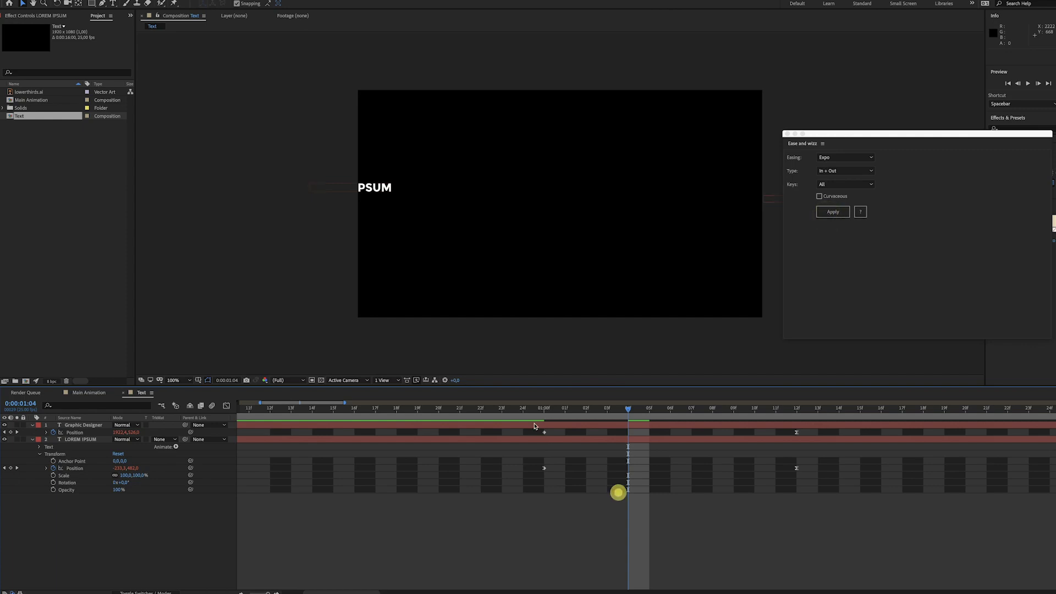
pyautogui.click(533, 412)
pyautogui.press('space')
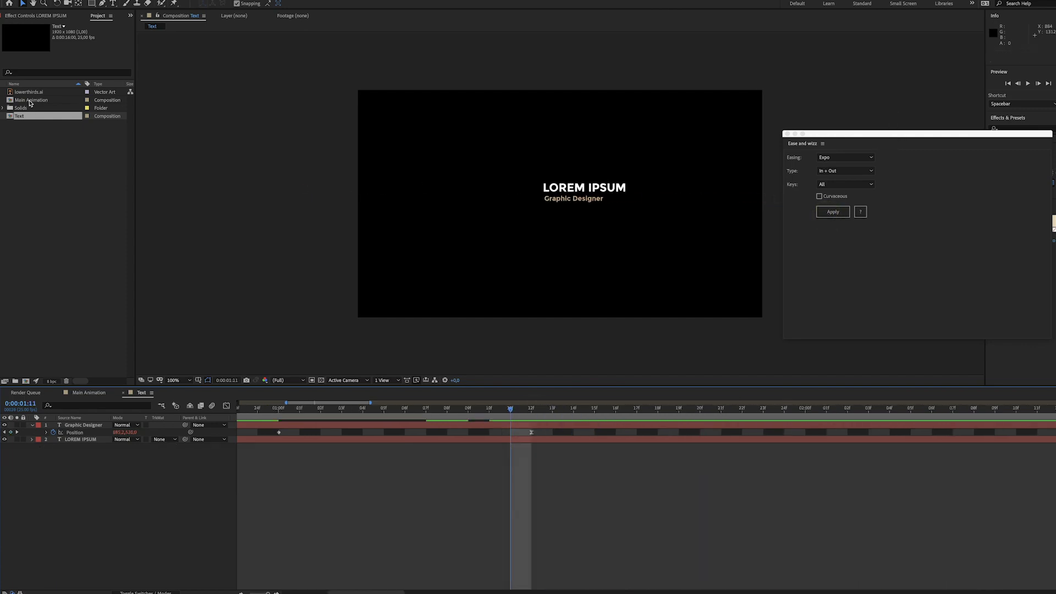
pyautogui.doubleClick(29, 102)
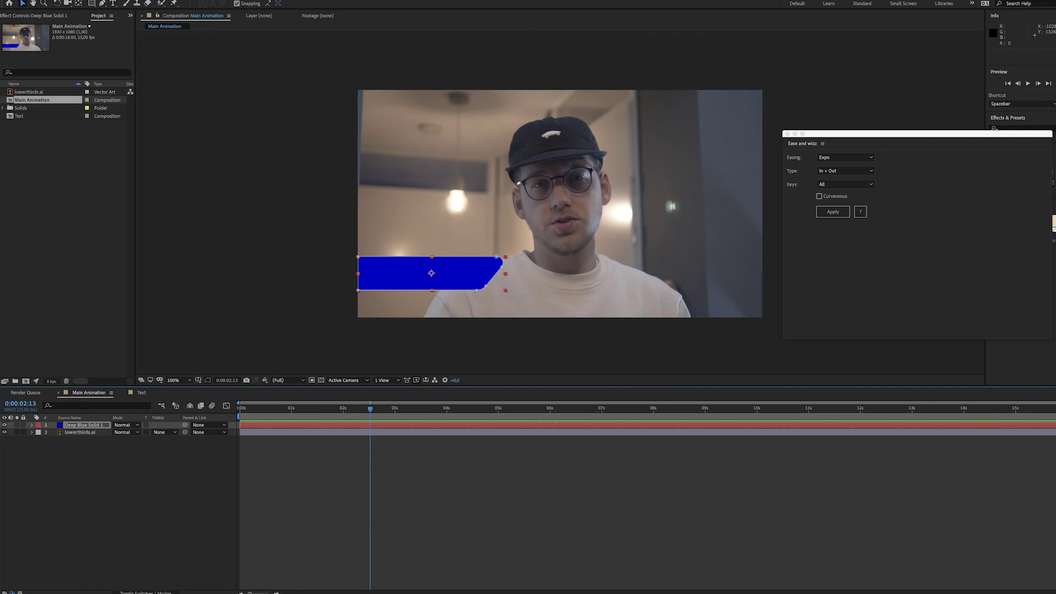
# Nest the Text composition above lowerthirds.ai and position it onto the blue bar.
pyautogui.click(5, 433)
pyautogui.click(82, 260)
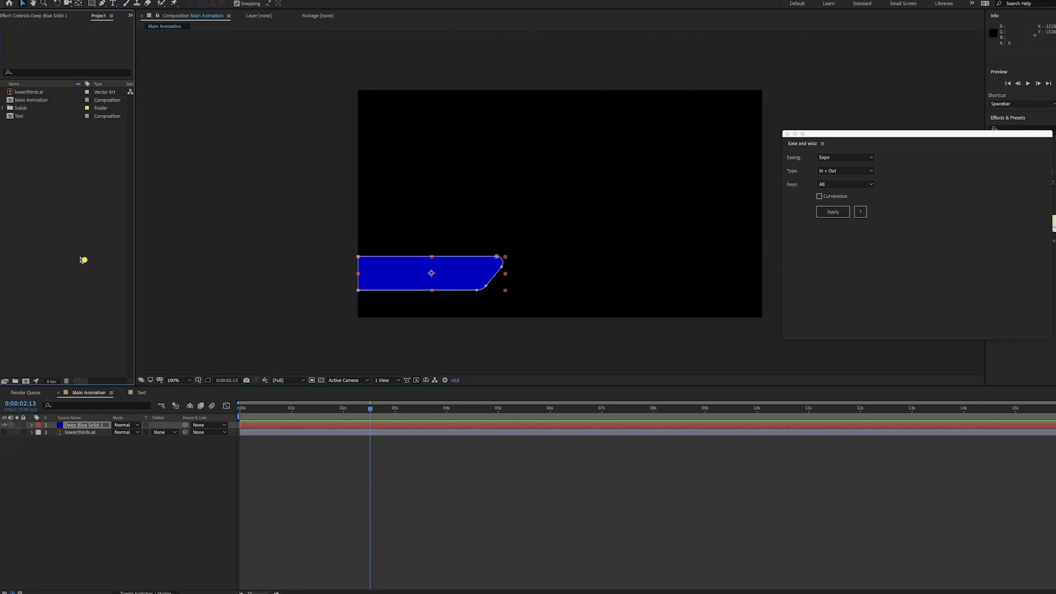
pyautogui.click(34, 94)
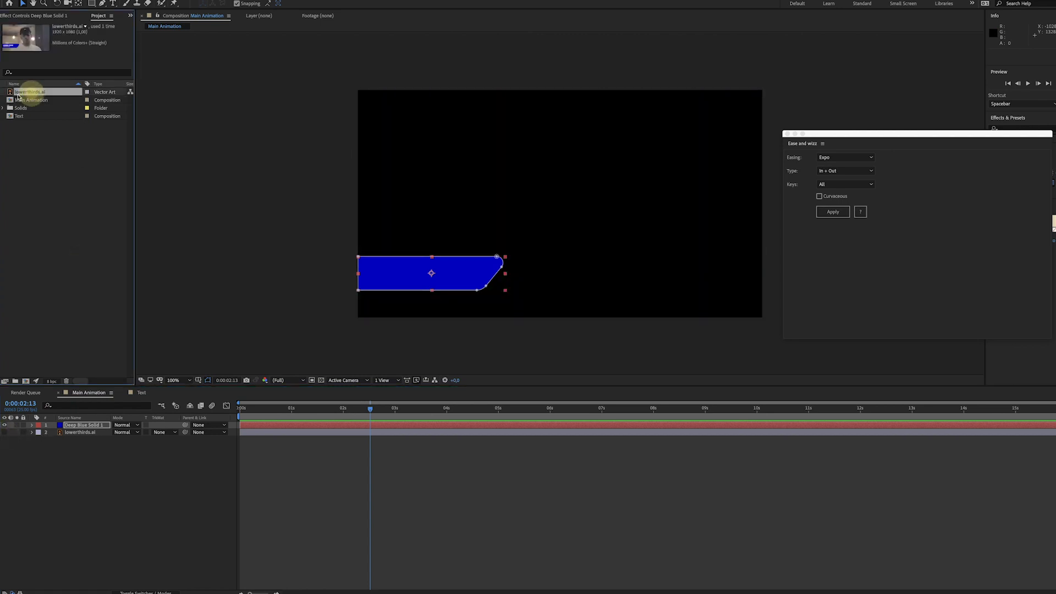
pyautogui.moveTo(19, 116); pyautogui.dragTo(98, 426)
pyautogui.moveTo(469, 253); pyautogui.dragTo(401, 271)
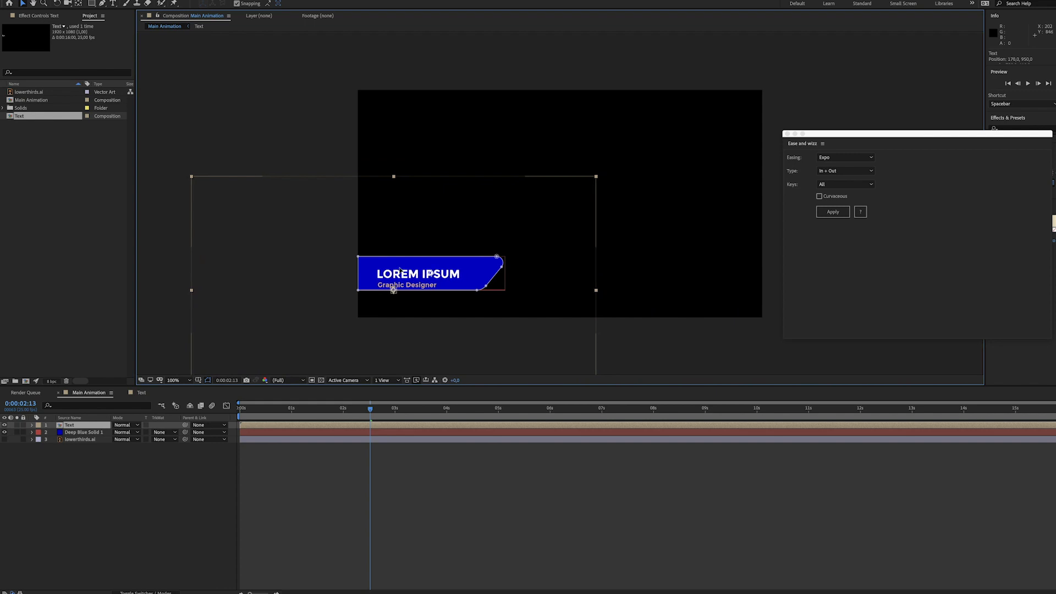
# Move lowerthirds.ai to the top of the stack and set its opacity to 33%.
pyautogui.click(80, 440)
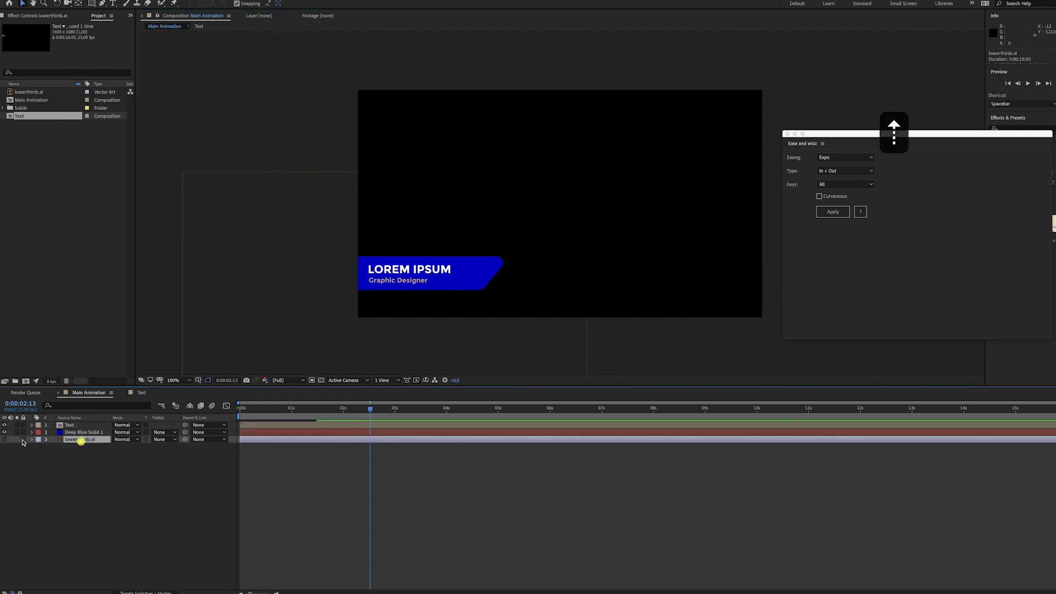
pyautogui.click(5, 439)
pyautogui.moveTo(70, 439); pyautogui.dragTo(72, 424)
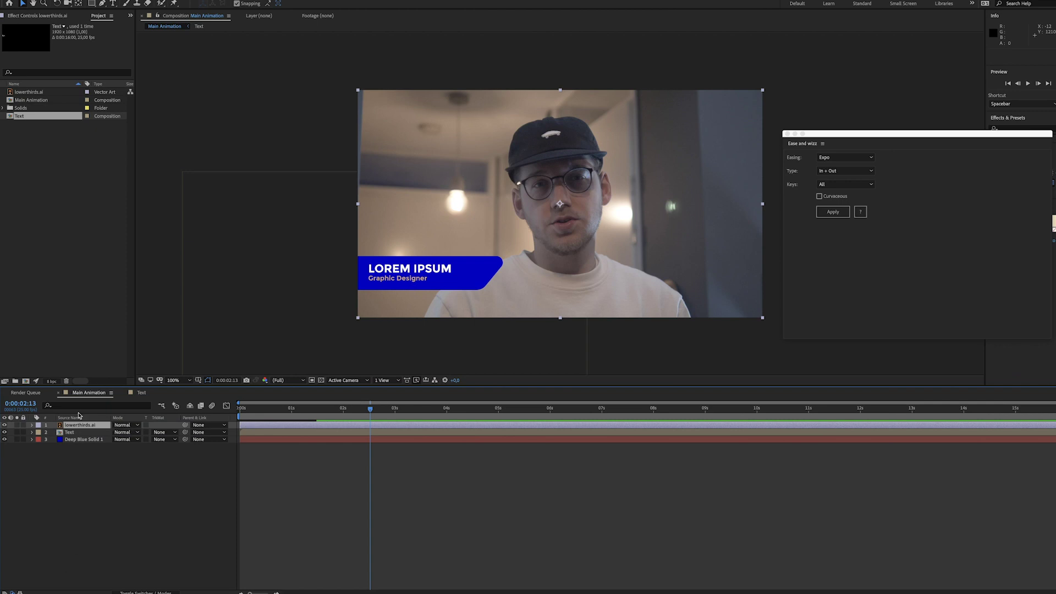
pyautogui.click(32, 425)
pyautogui.click(39, 432)
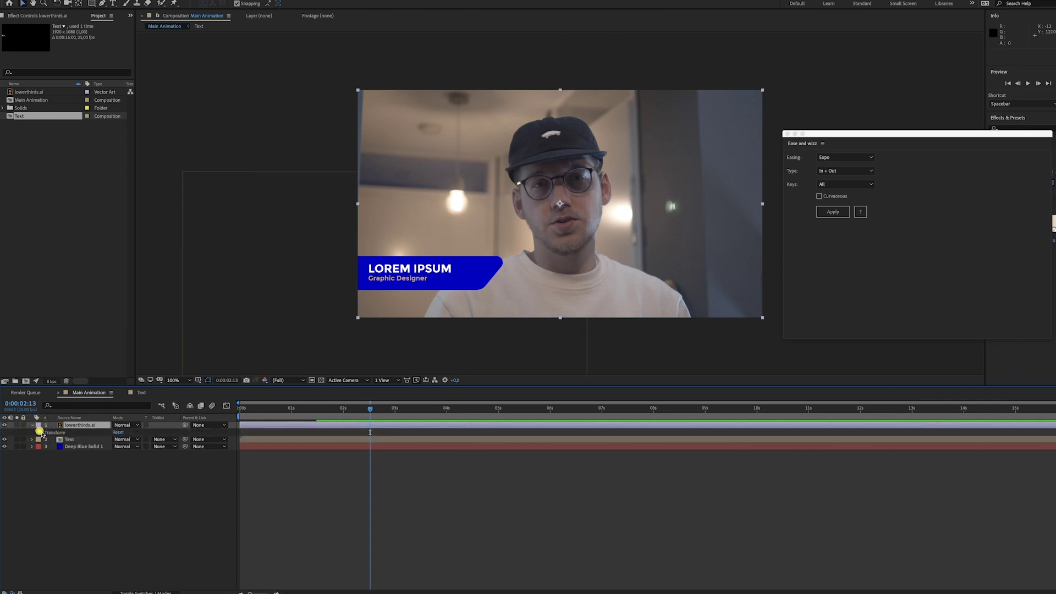
pyautogui.moveTo(118, 468); pyautogui.dragTo(94, 469)
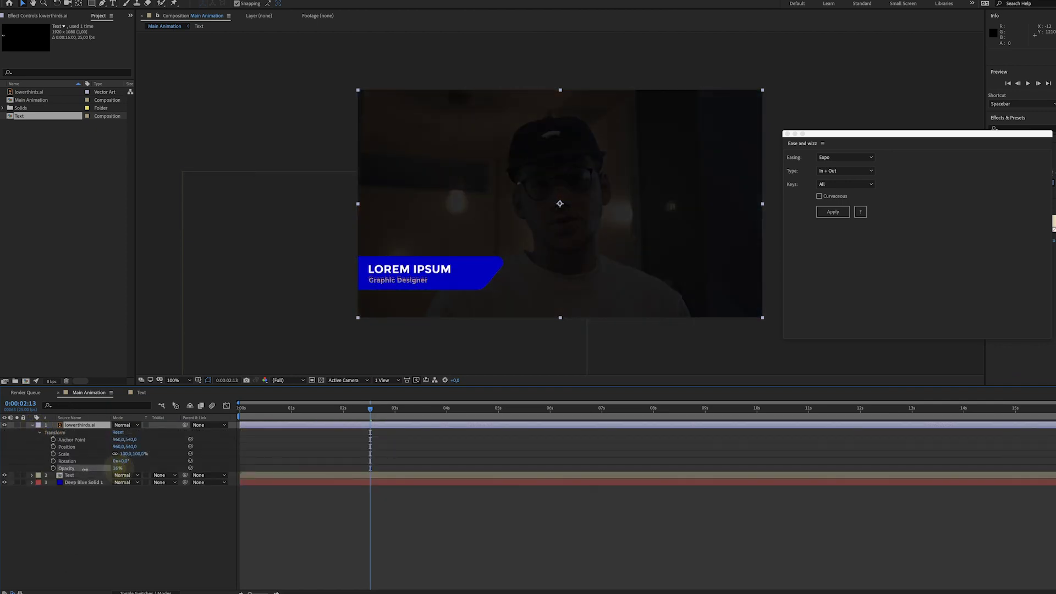
pyautogui.moveTo(85, 469); pyautogui.dragTo(92, 471)
# Nudge the Text layer up one pixel, hide the lowerthirds.ai reference, and scrub to 1:06.
pyautogui.click(72, 475)
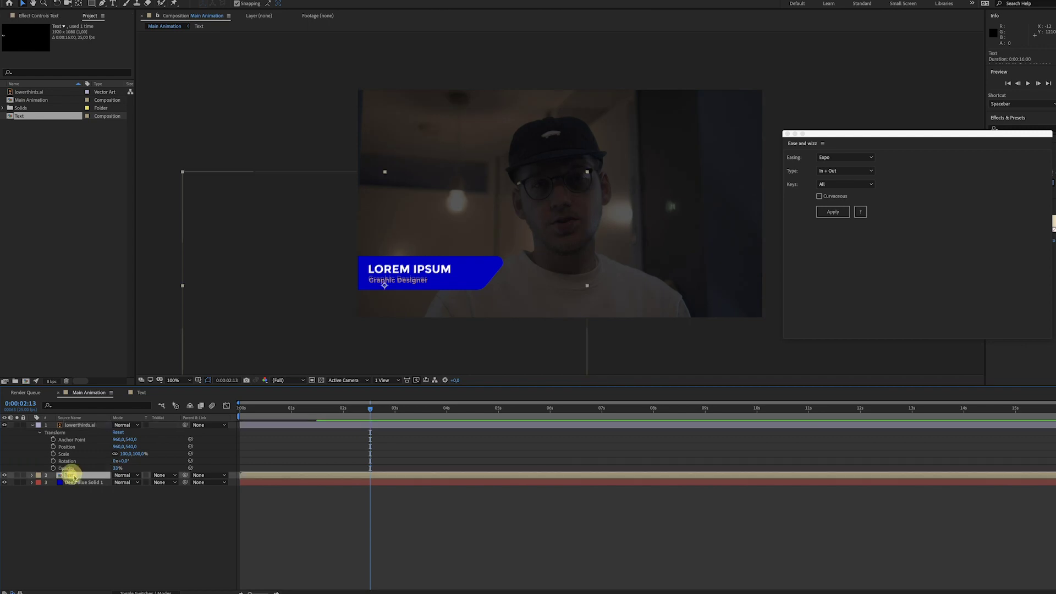
pyautogui.press('Down')
pyautogui.press('Up')
pyautogui.press('Left')
pyautogui.press('Up')
pyautogui.press('Right')
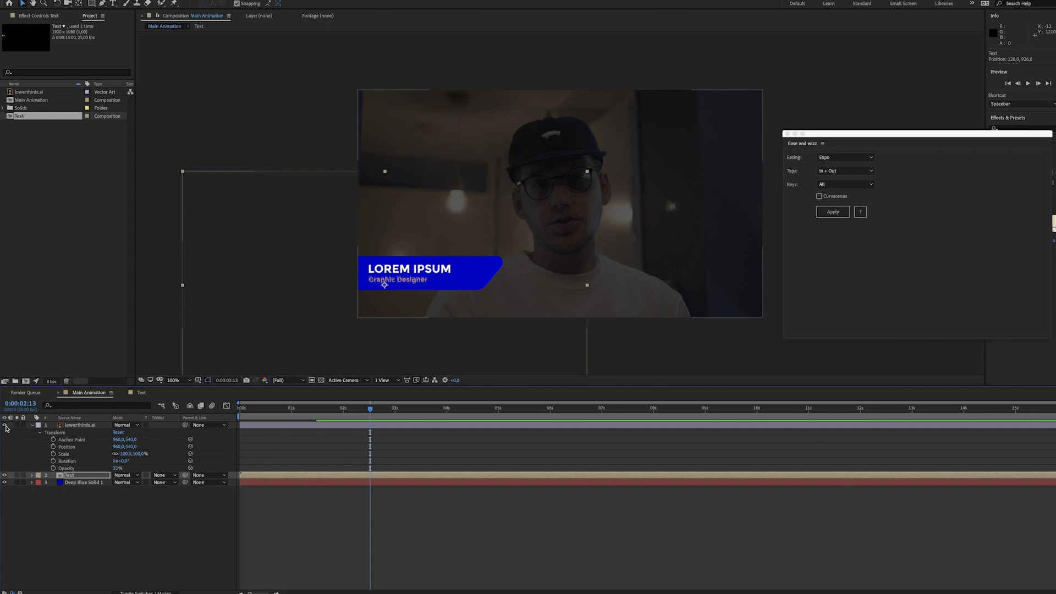
pyautogui.click(6, 426)
pyautogui.click(280, 502)
pyautogui.moveTo(273, 407); pyautogui.dragTo(306, 413)
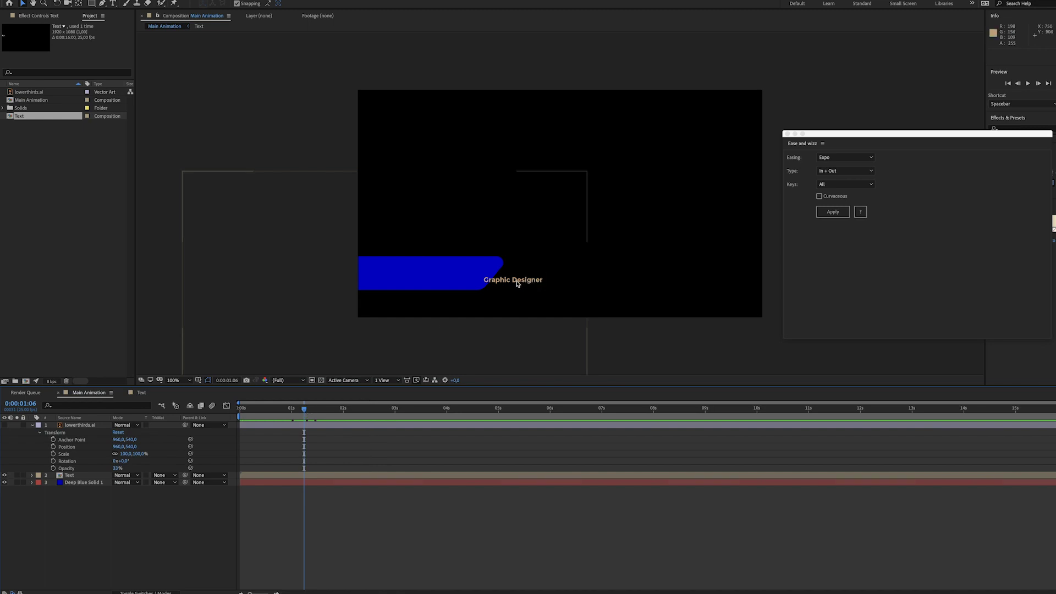
# Copy Mask 1 from Deep Blue Solid 1 and paste it onto the Text layer.
pyautogui.click(31, 475)
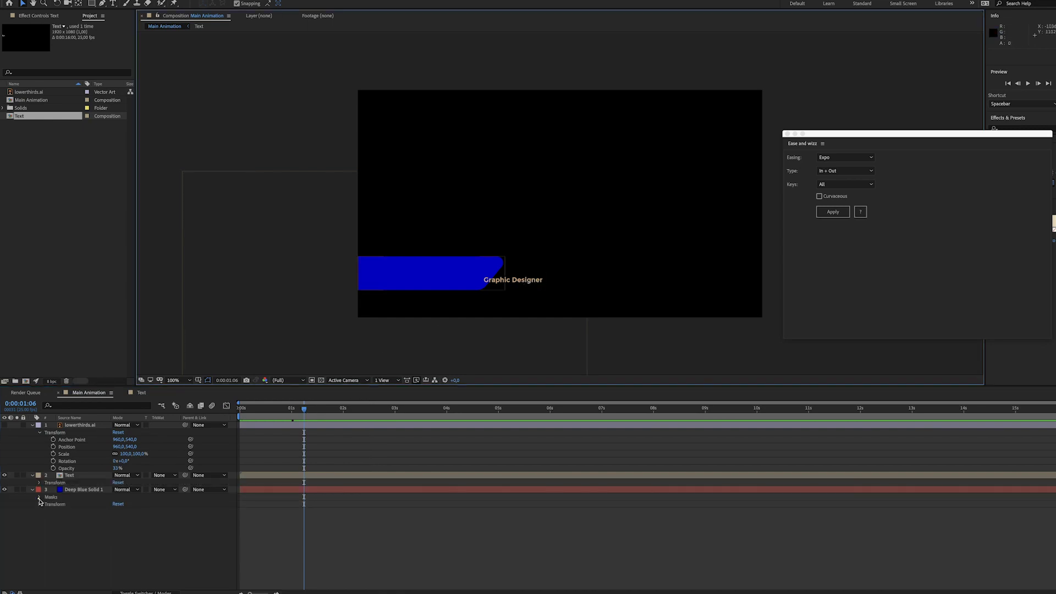
pyautogui.click(32, 489)
pyautogui.click(65, 505)
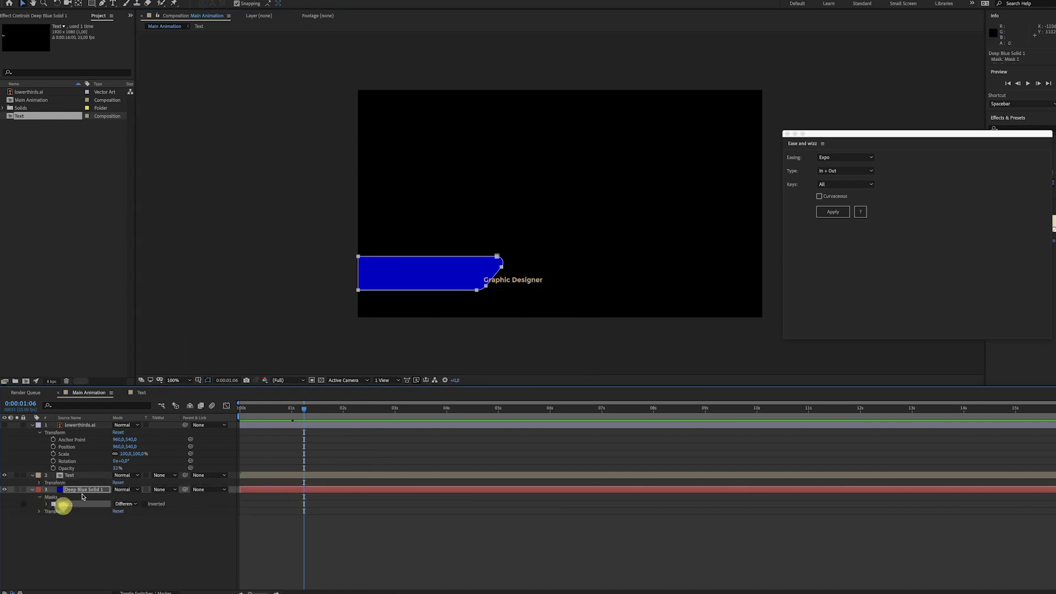
pyautogui.press('super+c')
pyautogui.click(67, 477)
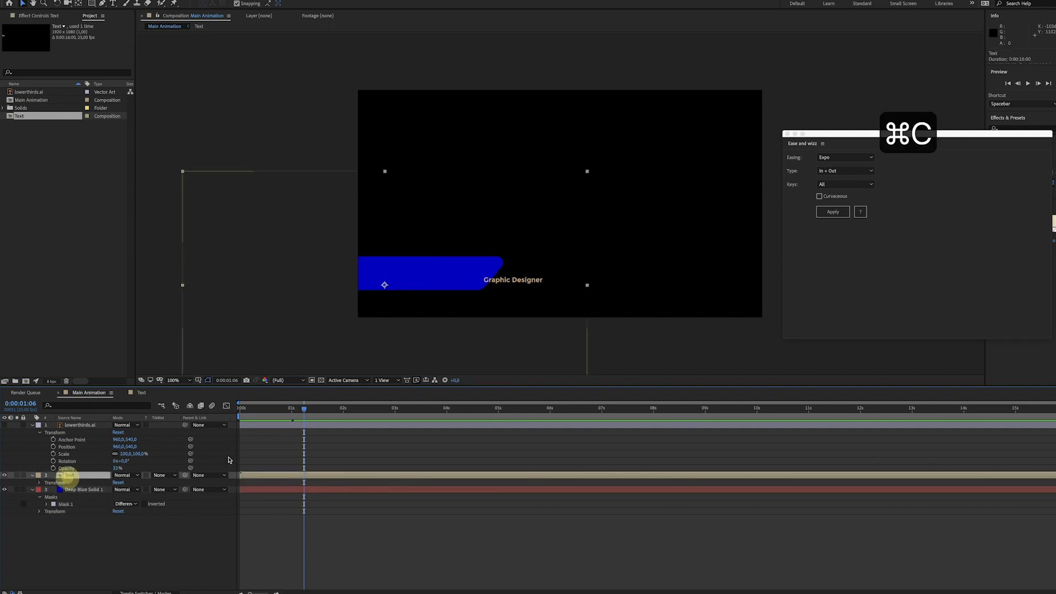
pyautogui.press('super+v')
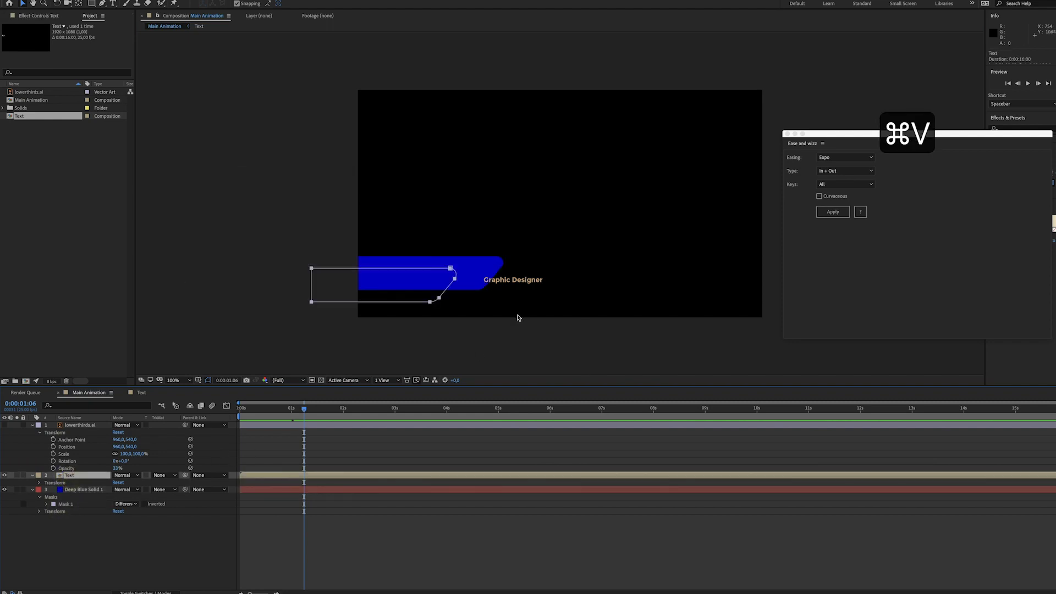
# Select the pasted mask's vertices and move them onto the blue bar.
pyautogui.click(307, 311)
pyautogui.click(429, 302)
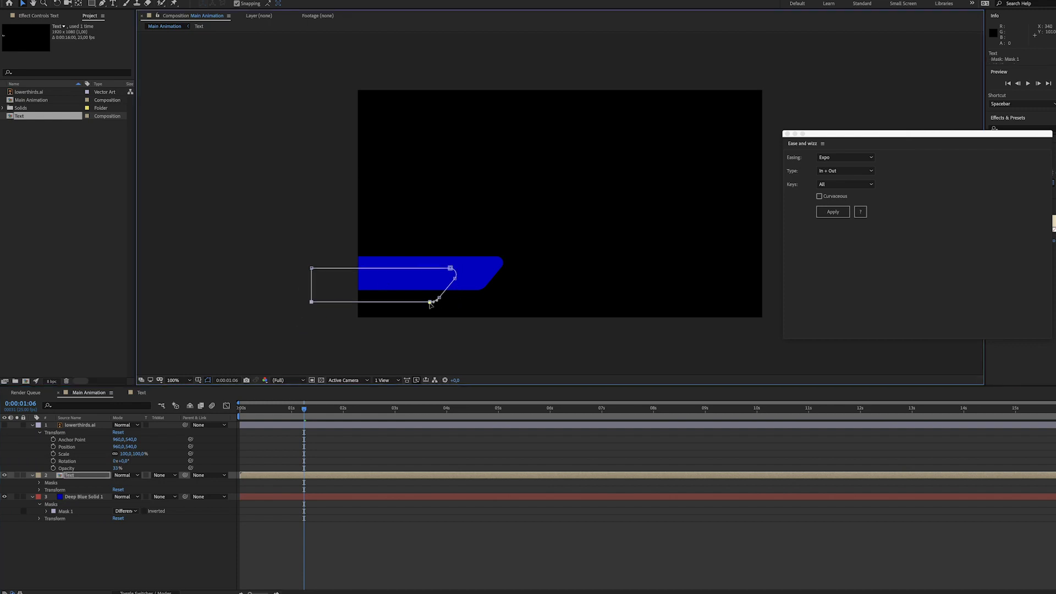
pyautogui.keyDown('shift'); pyautogui.click(438, 298); pyautogui.keyUp('shift')
pyautogui.keyDown('shift'); pyautogui.click(455, 277); pyautogui.keyUp('shift')
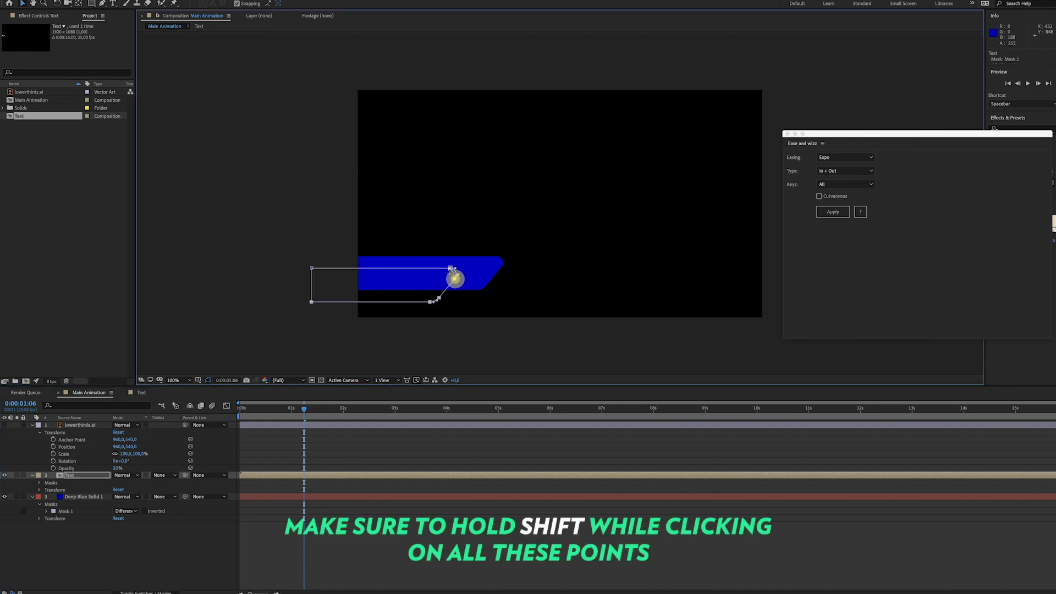
pyautogui.keyDown('shift'); pyautogui.click(450, 267); pyautogui.keyUp('shift')
pyautogui.keyDown('shift'); pyautogui.click(315, 269); pyautogui.keyUp('shift')
pyautogui.moveTo(315, 269); pyautogui.dragTo(360, 258)
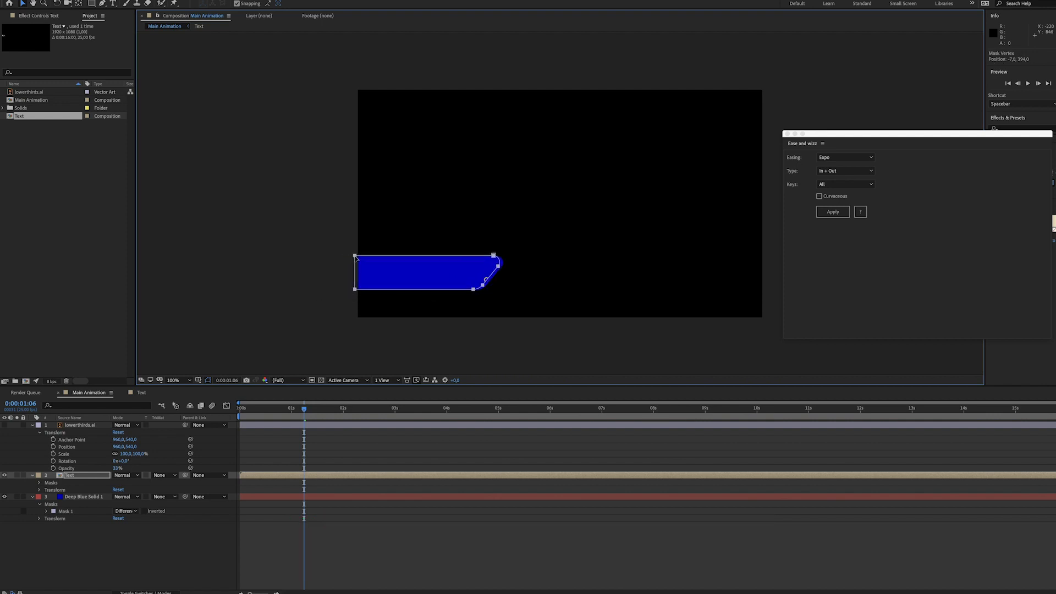
# Magnify to verify the mask's alignment with the bar, then preview from the start.
pyautogui.press('.')
pyautogui.moveTo(383, 352); pyautogui.dragTo(386, 281)
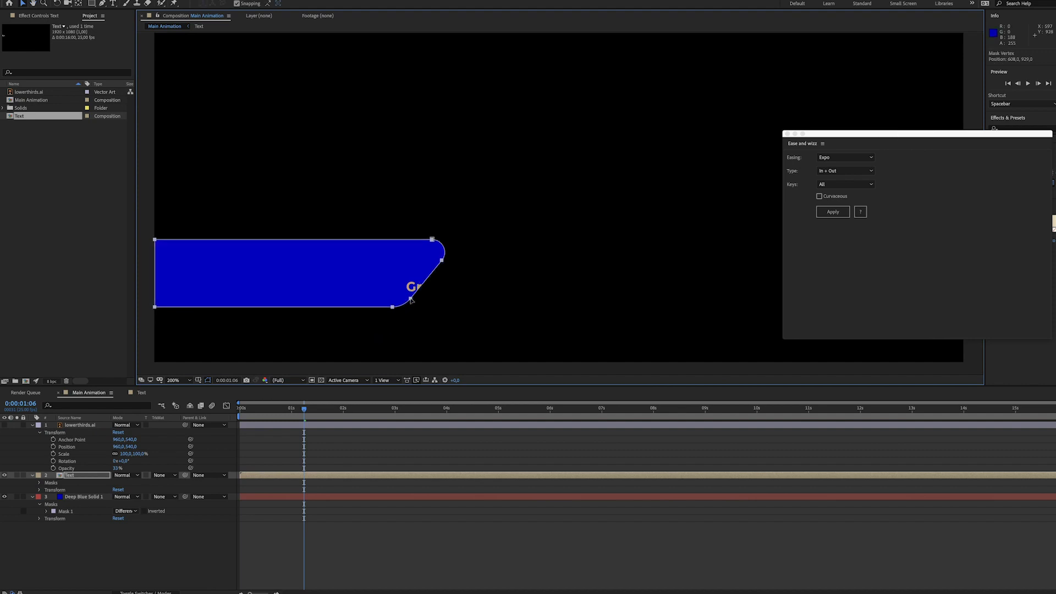
pyautogui.click(359, 454)
pyautogui.press(',')
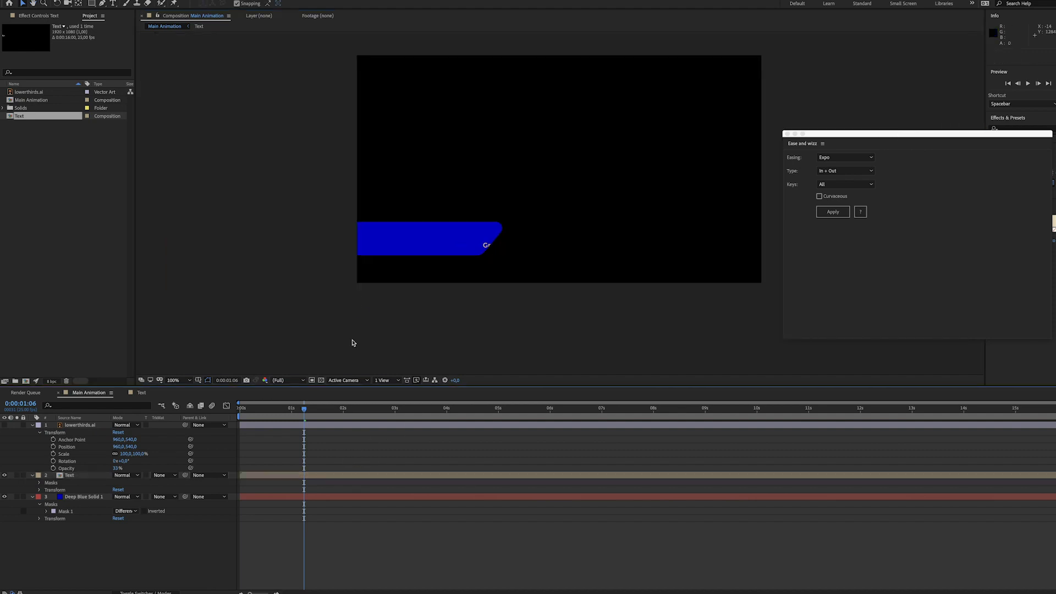
pyautogui.click(295, 409)
pyautogui.press('space')
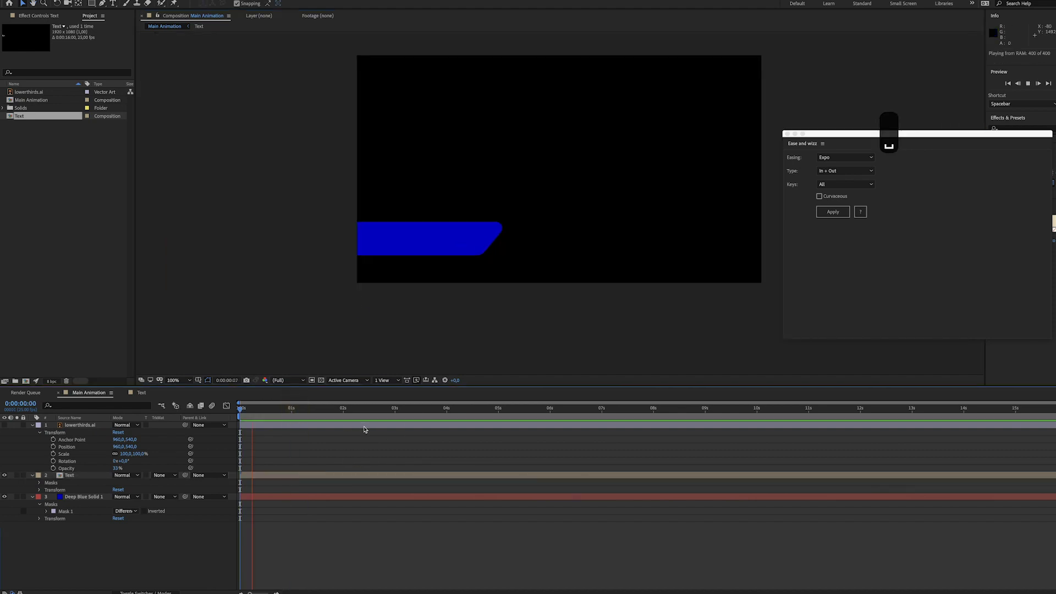
# Undo the accidental column switch, open the Text comp, and enable its Motion Blur master switch.
pyautogui.press('space')
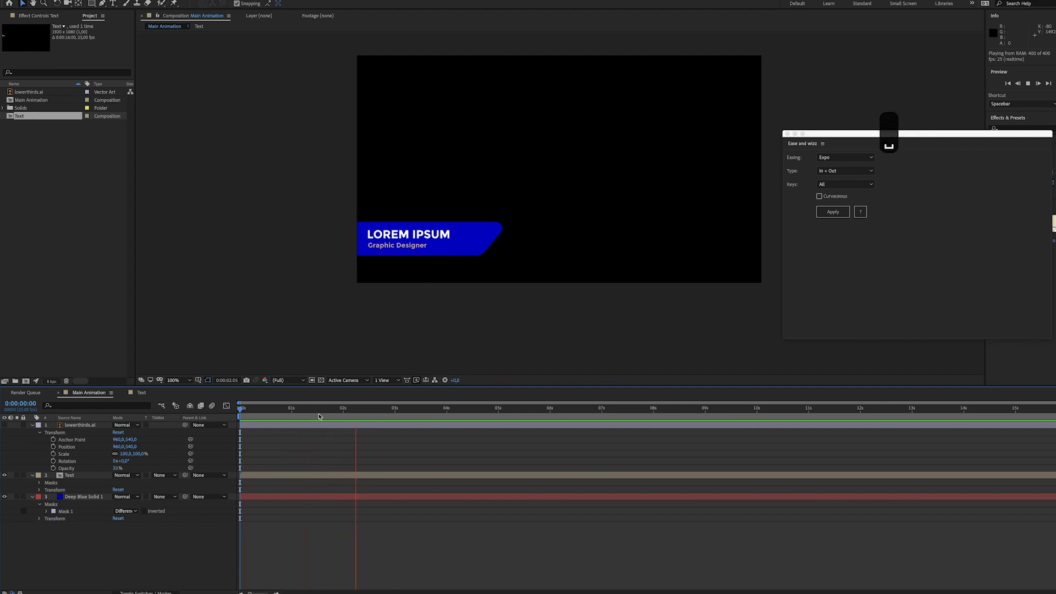
pyautogui.moveTo(306, 412)
pyautogui.mouseDown()
pyautogui.moveTo(289, 412)
pyautogui.moveTo(321, 413)
pyautogui.mouseUp()
pyautogui.press('super+z')
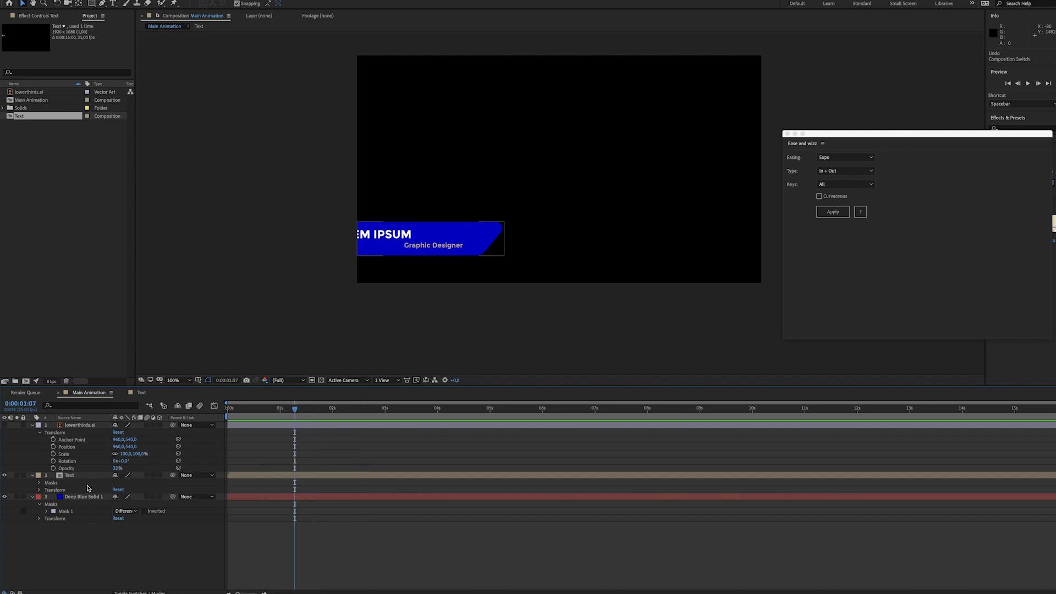
pyautogui.doubleClick(69, 475)
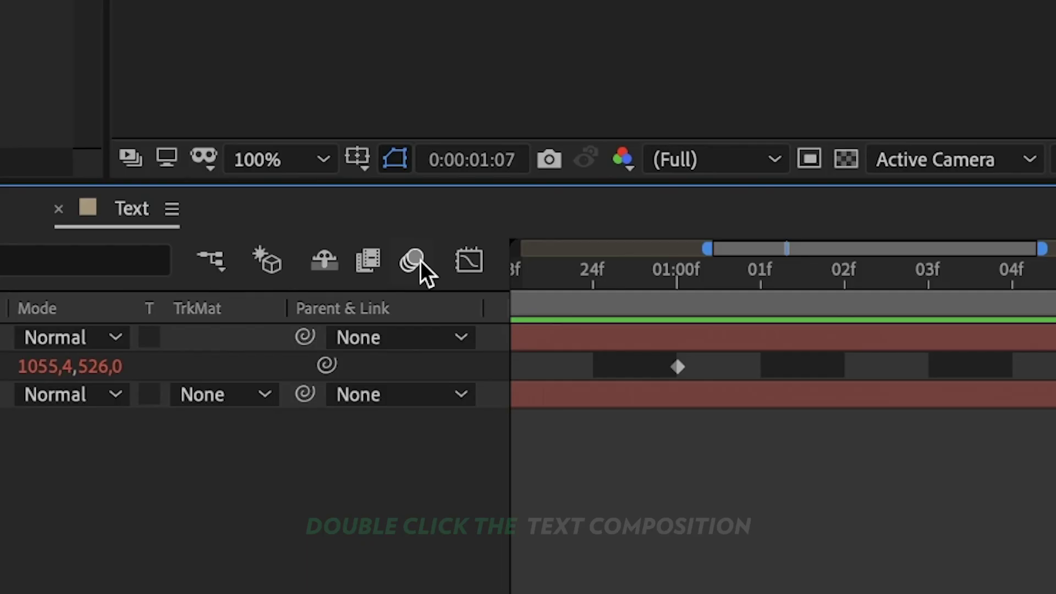
pyautogui.click(212, 405)
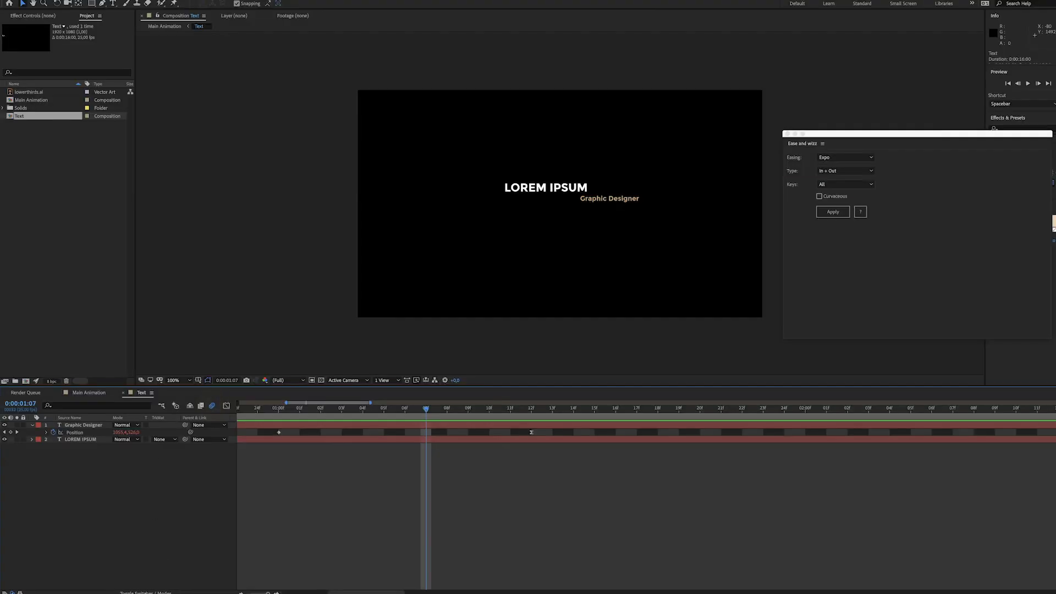
pyautogui.click(144, 592)
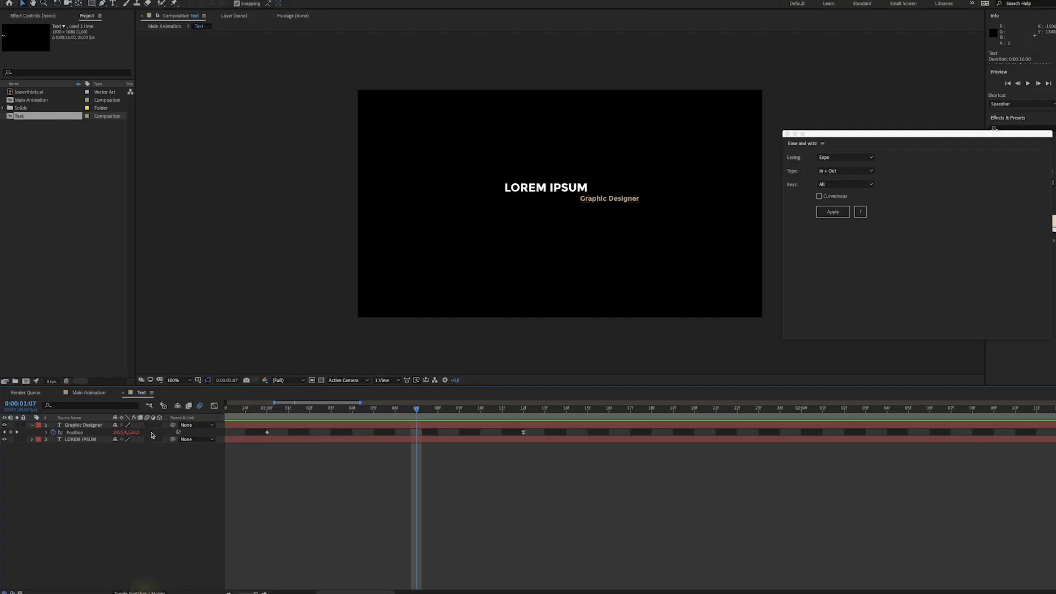
# Turn on motion blur for Graphic Designer and LOREM IPSUM and scrub the blurred slide-in.
pyautogui.click(146, 426)
pyautogui.click(147, 438)
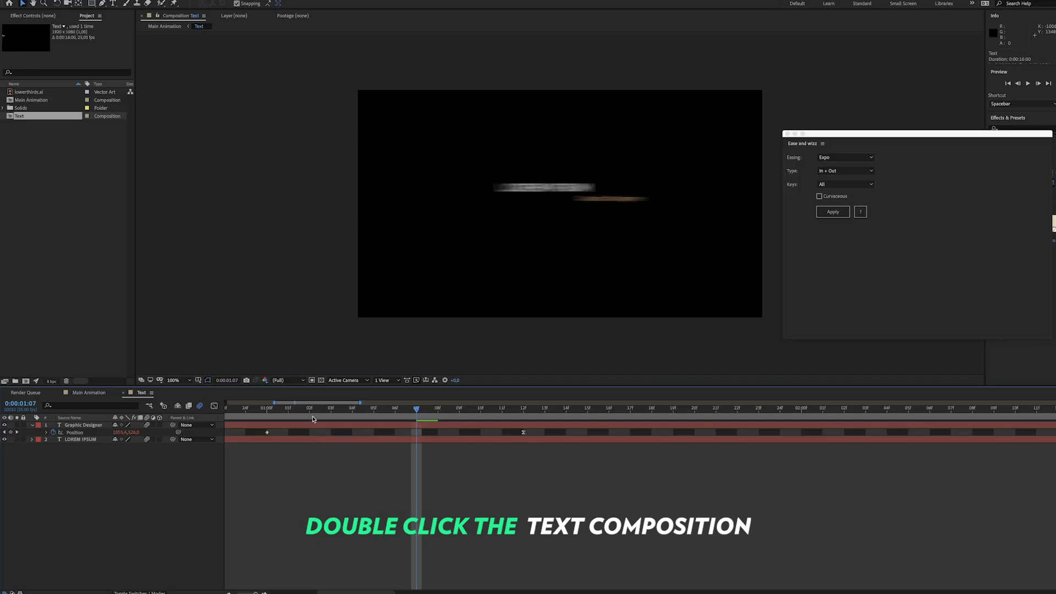
pyautogui.moveTo(312, 413); pyautogui.dragTo(450, 414)
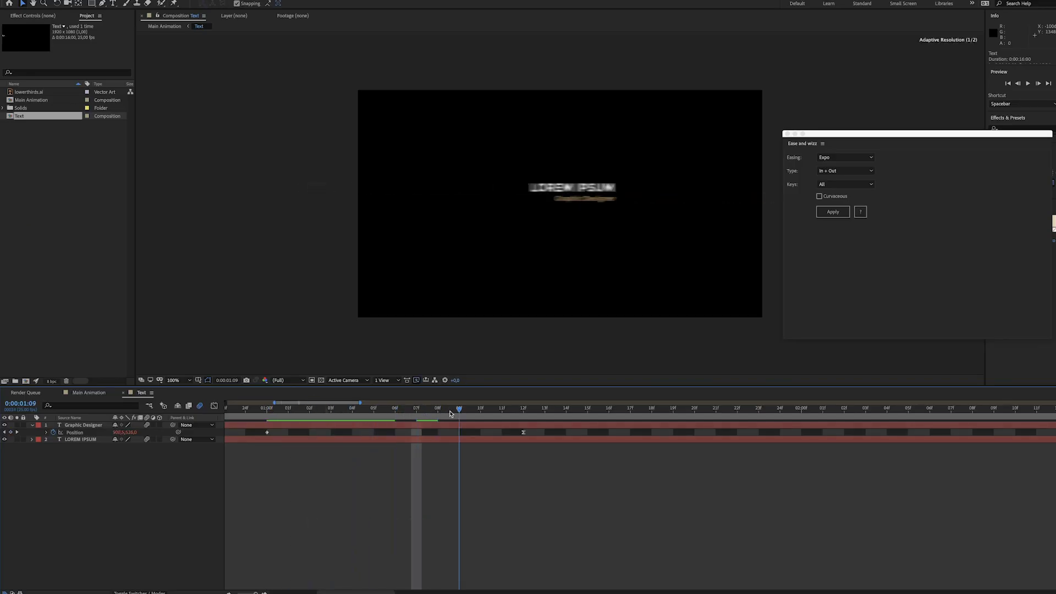
pyautogui.doubleClick(41, 101)
# Keyframe the blue bar's Position so it starts fully off-frame to the left.
pyautogui.click(287, 410)
pyautogui.press('space')
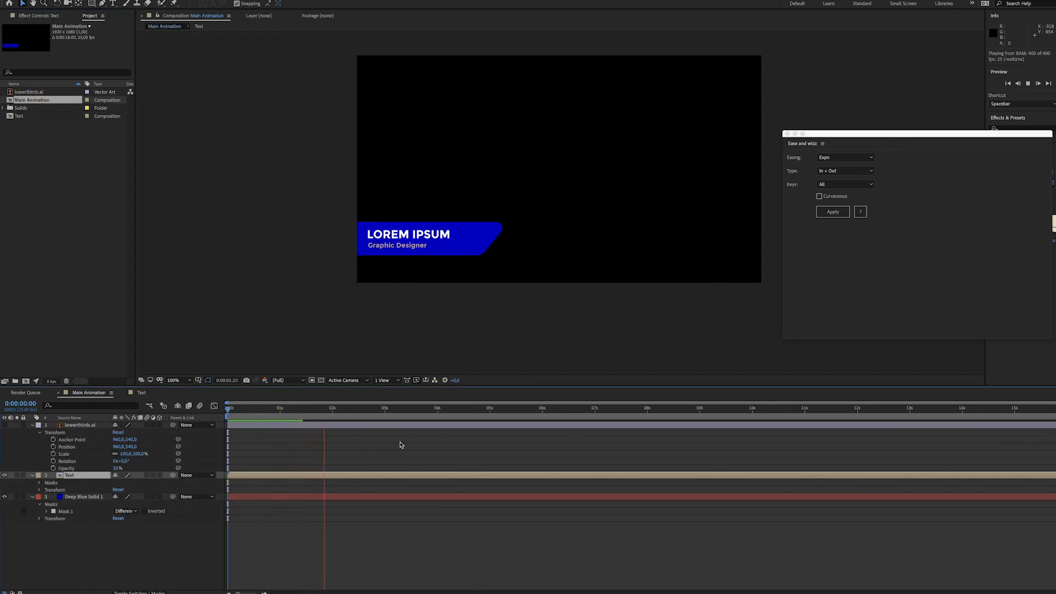
pyautogui.press('space')
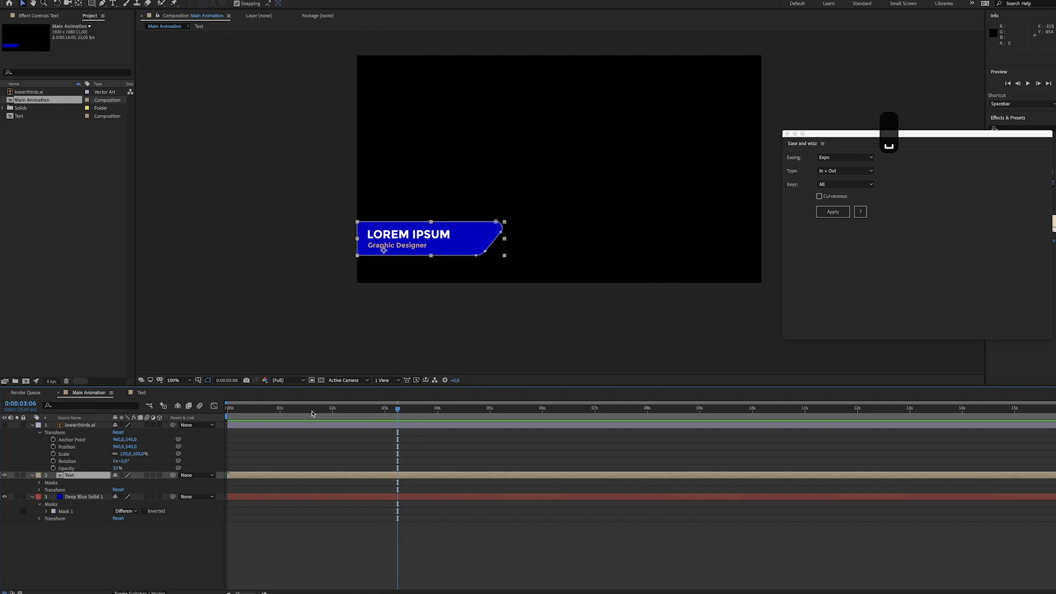
pyautogui.moveTo(306, 411); pyautogui.dragTo(232, 414)
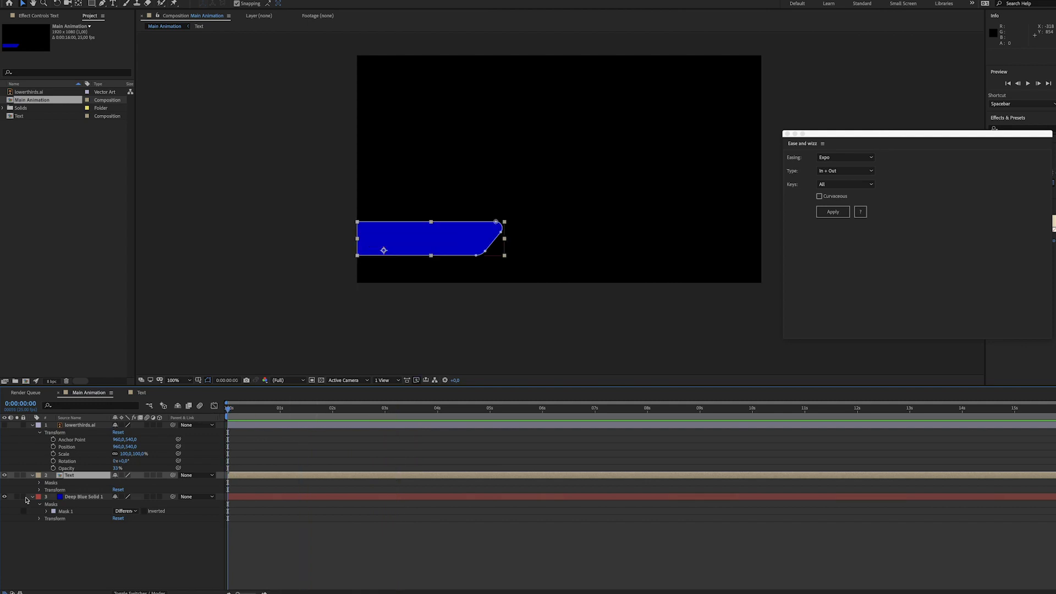
pyautogui.click(40, 518)
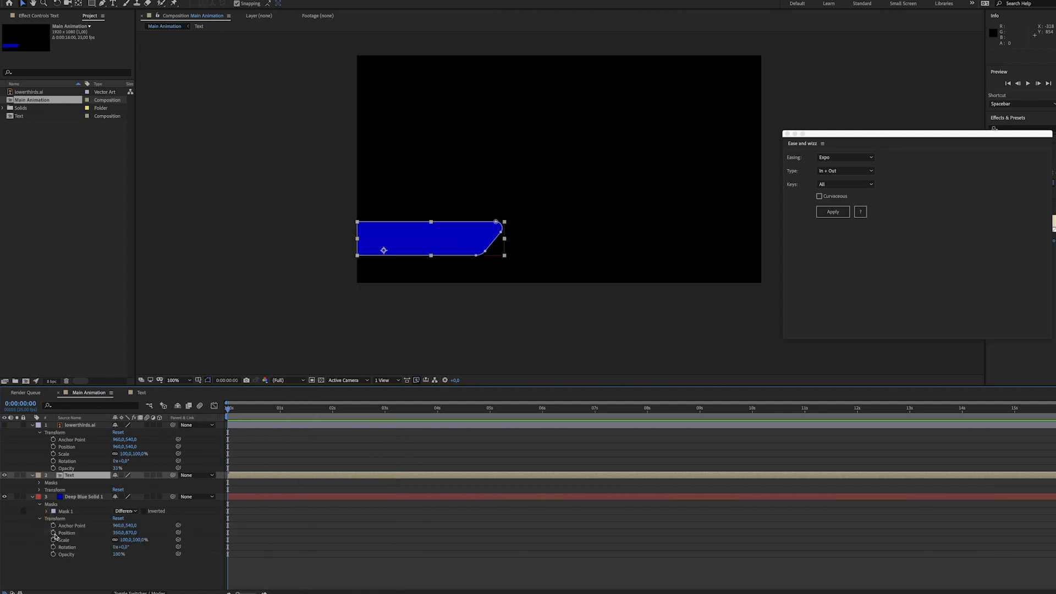
pyautogui.click(54, 533)
pyautogui.press('space')
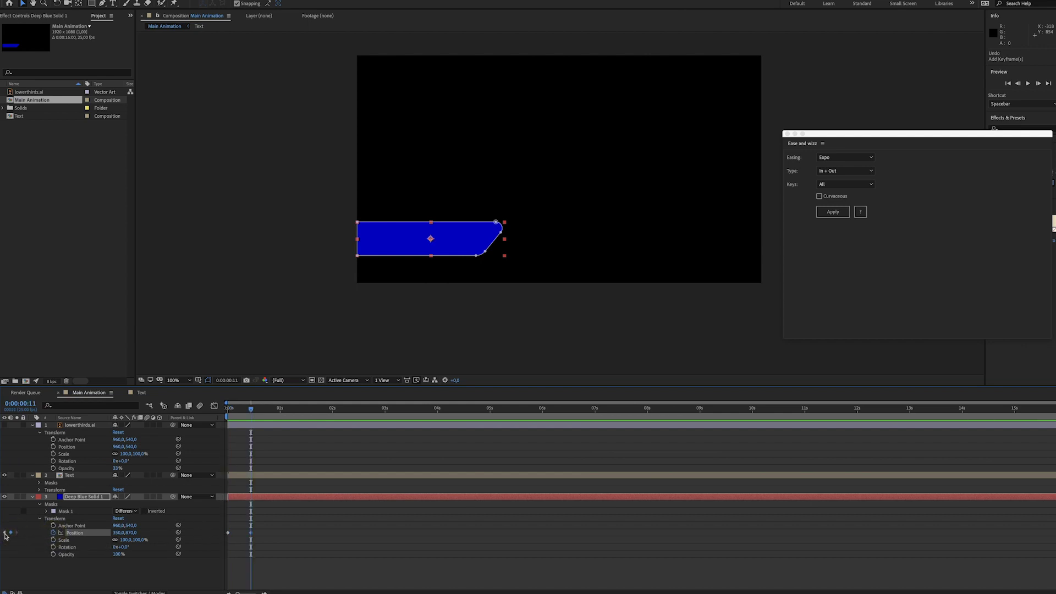
pyautogui.click(6, 533)
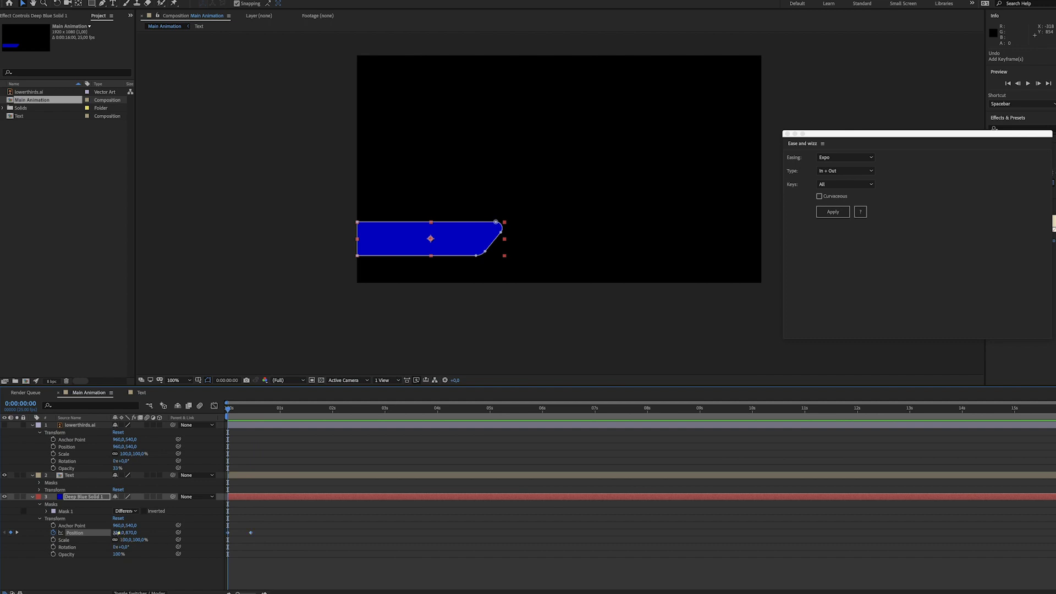
pyautogui.moveTo(117, 533)
pyautogui.mouseDown()
pyautogui.moveTo(106, 543)
pyautogui.moveTo(114, 532)
pyautogui.mouseUp()
pyautogui.moveTo(275, 539); pyautogui.dragTo(204, 532)
# Give the blue bar's slide-in keyframes an expo ease and preview it.
pyautogui.click(839, 215)
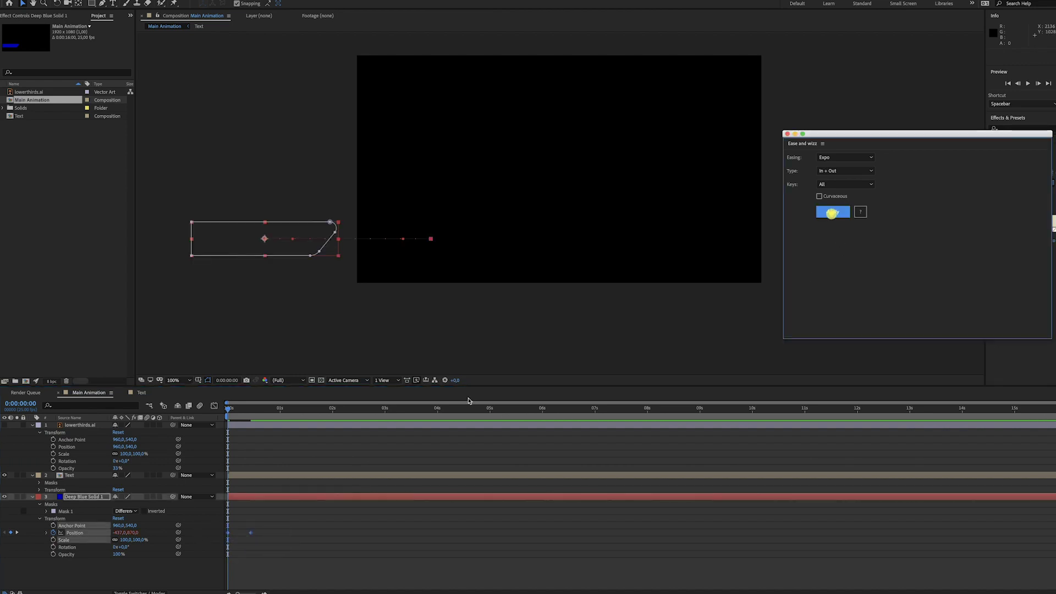
pyautogui.click(299, 532)
pyautogui.press('space')
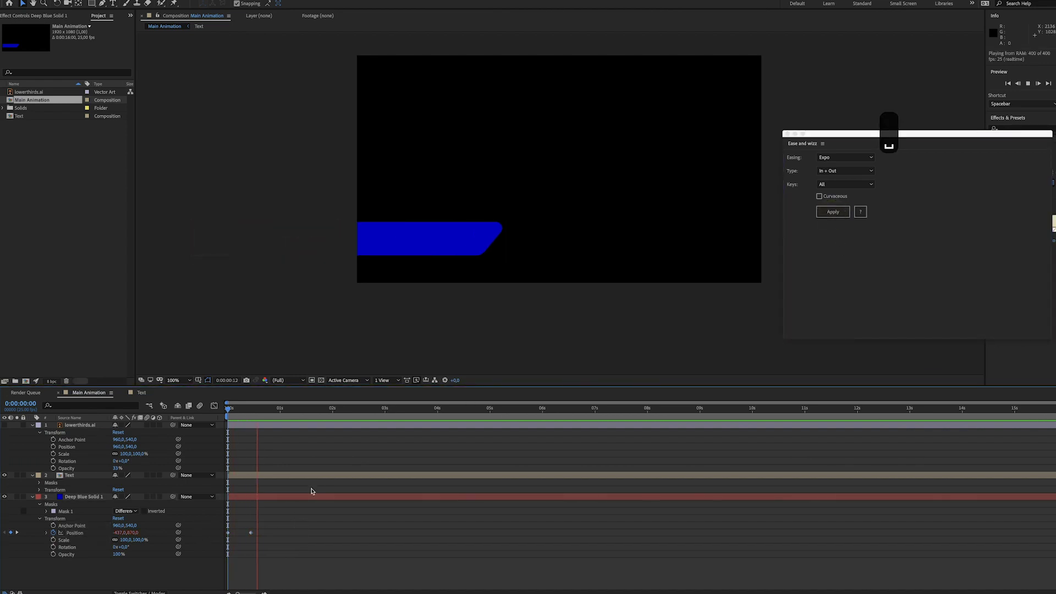
pyautogui.press('space')
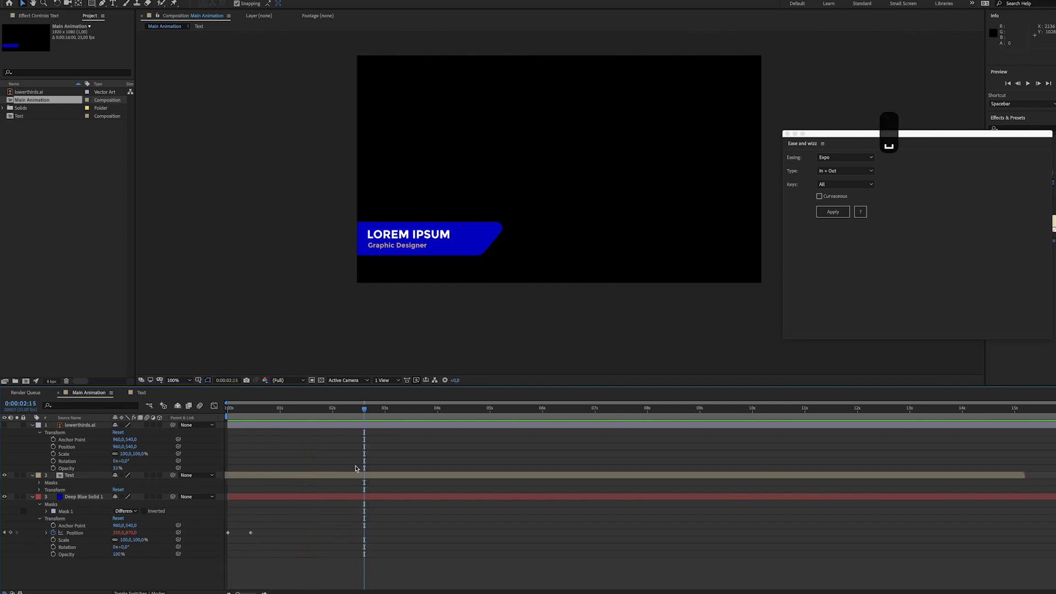
# Keyframe the banner at 3:00 and slide it off-frame left (X -437) by 3:09.
pyautogui.moveTo(374, 407); pyautogui.dragTo(385, 408)
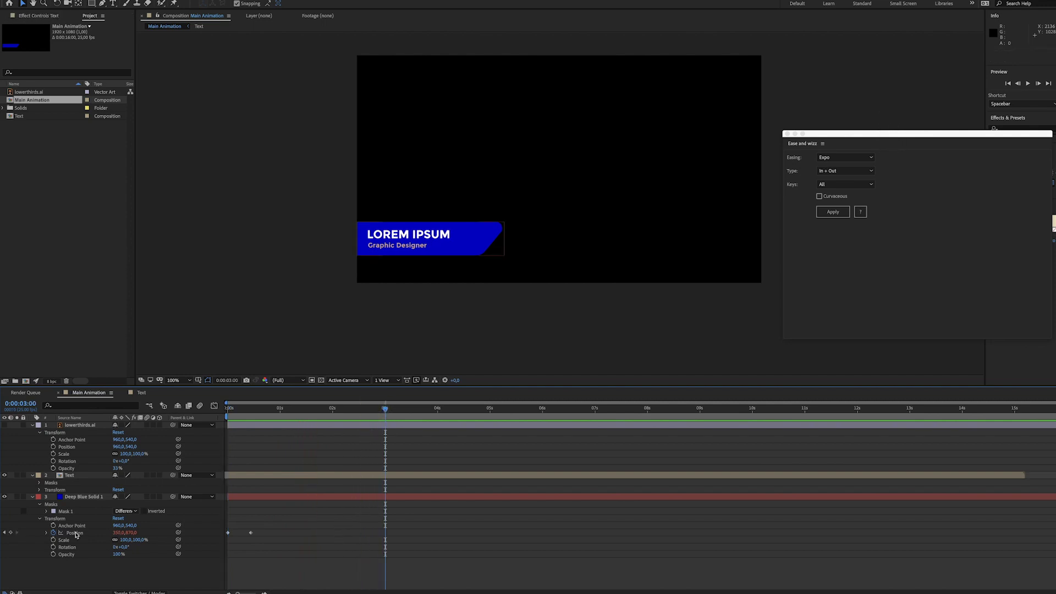
pyautogui.click(11, 533)
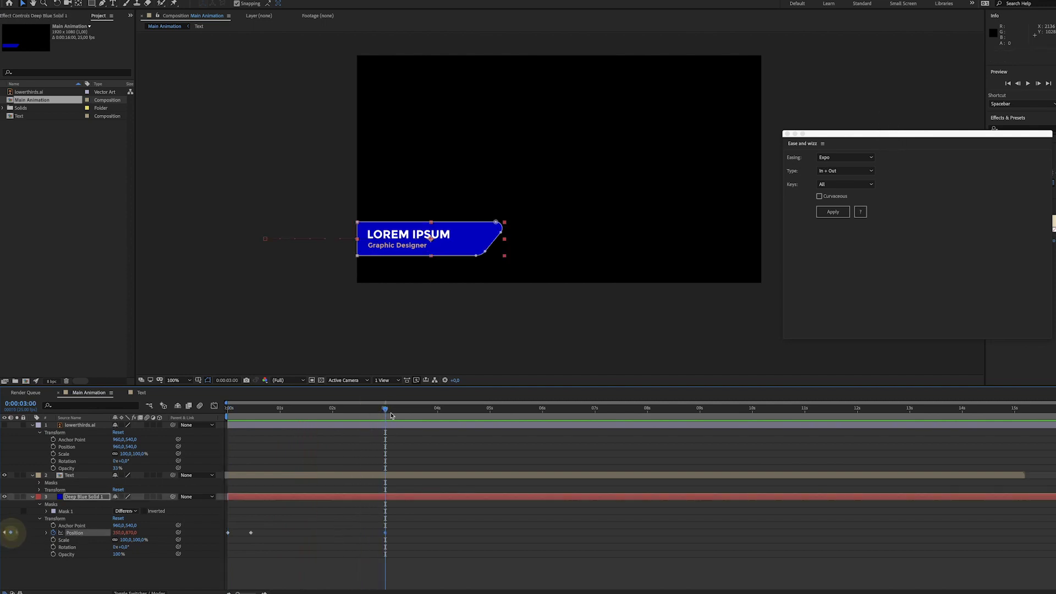
pyautogui.moveTo(387, 409); pyautogui.dragTo(406, 412)
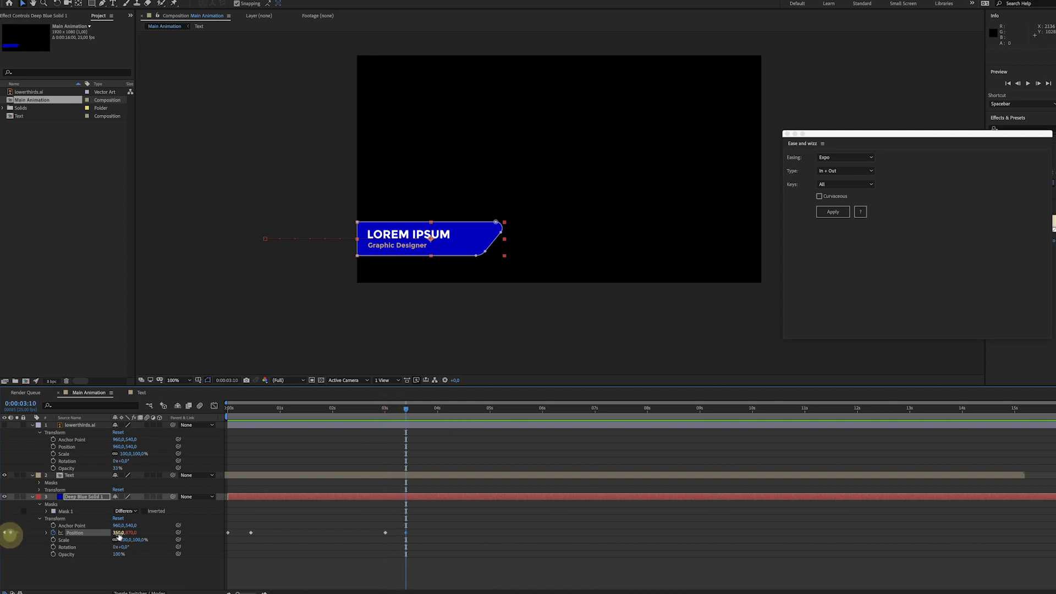
pyautogui.moveTo(121, 532); pyautogui.dragTo(112, 531)
pyautogui.click(318, 561)
pyautogui.press('space')
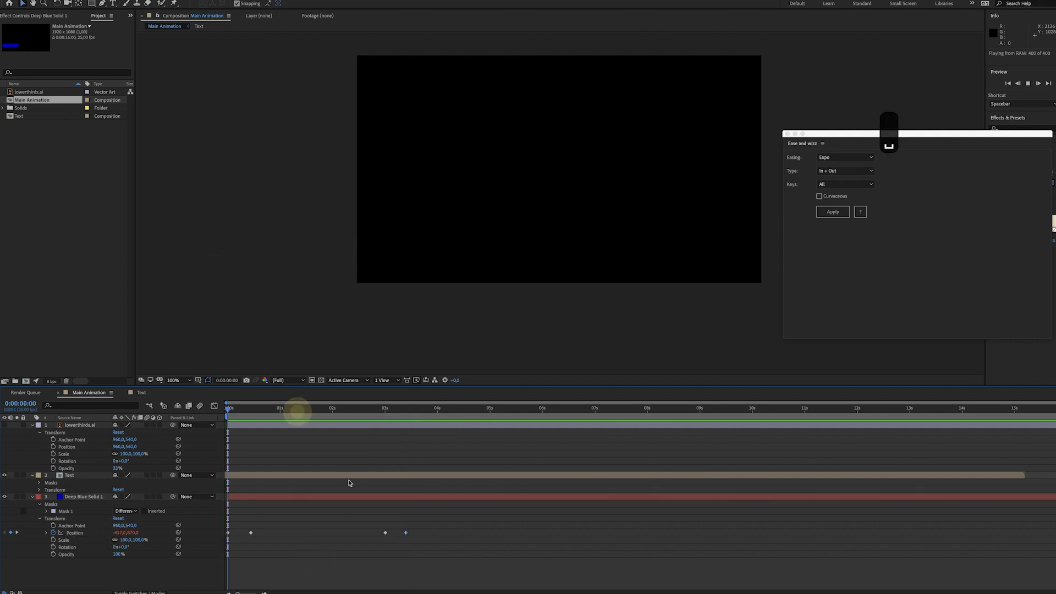
pyautogui.click(424, 477)
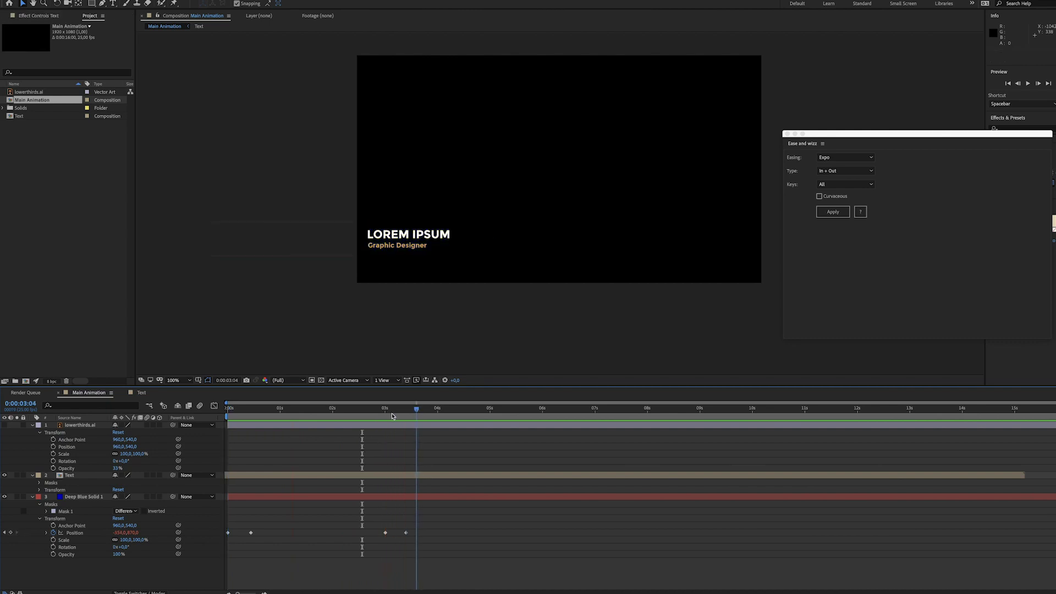
pyautogui.moveTo(416, 410); pyautogui.dragTo(375, 418)
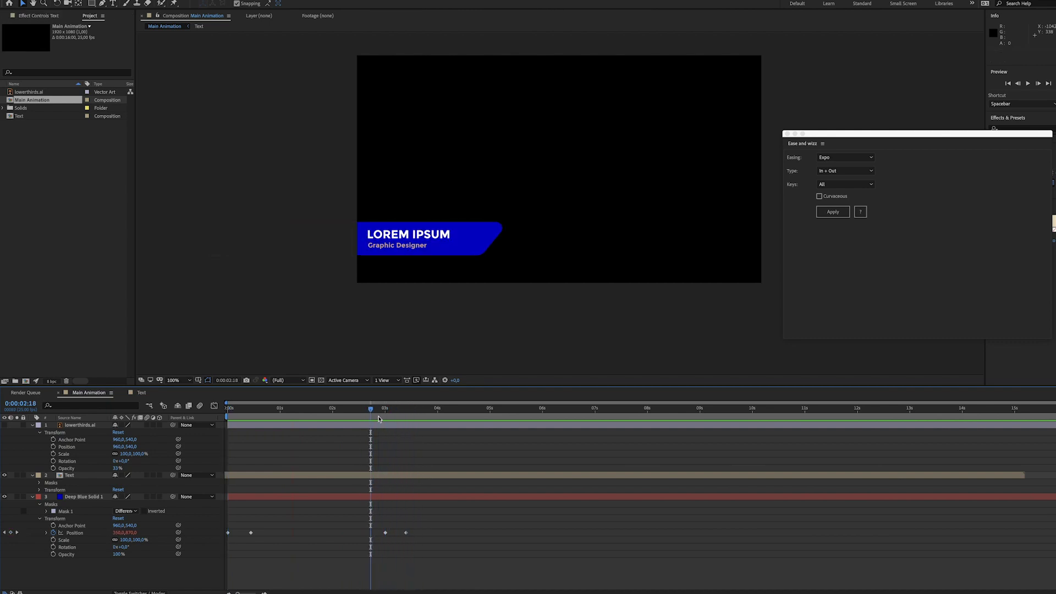
# Open the Text comp and start Opacity keyframes on Graphic Designer and LOREM IPSUM.
pyautogui.moveTo(376, 413); pyautogui.dragTo(386, 414)
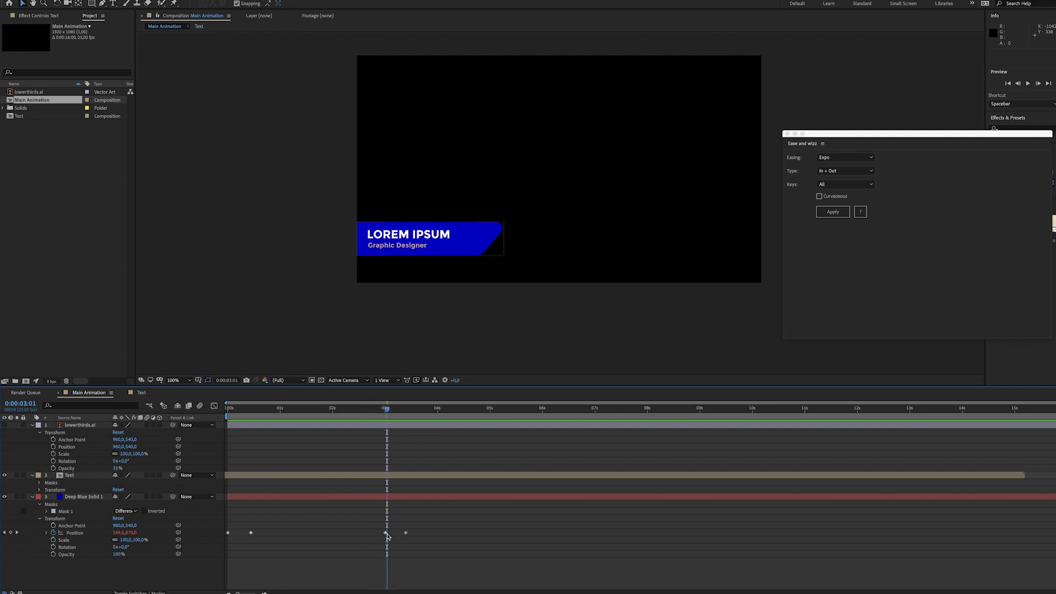
pyautogui.click(370, 476)
pyautogui.doubleClick(69, 475)
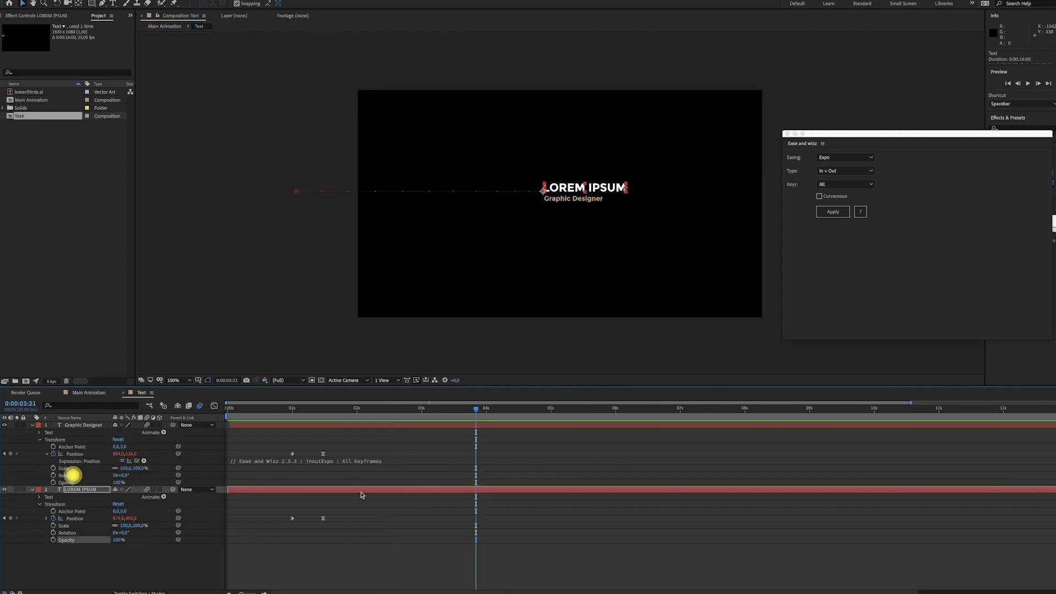
pyautogui.click(53, 483)
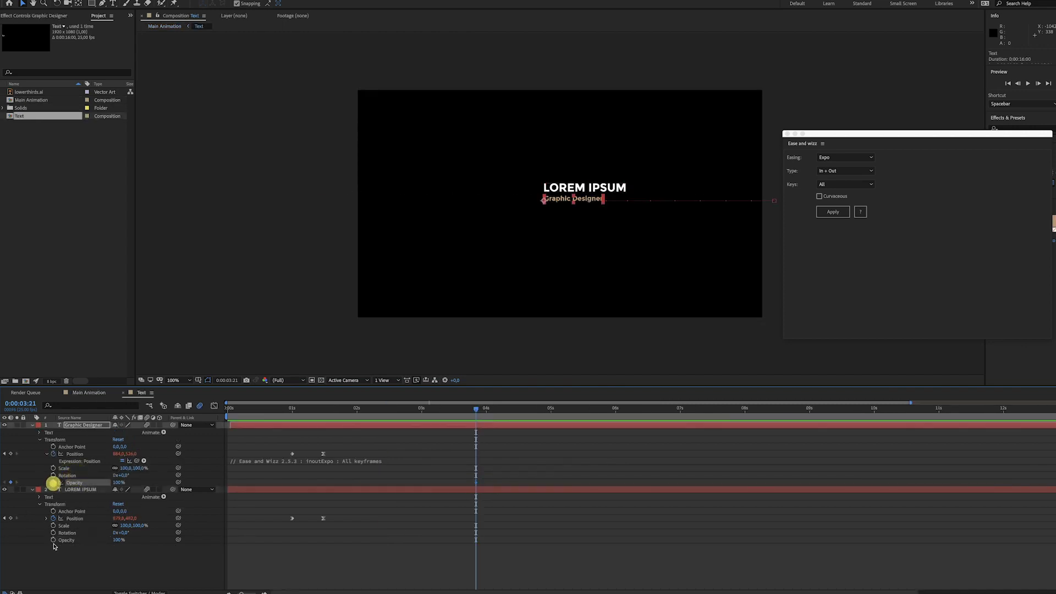
pyautogui.click(53, 540)
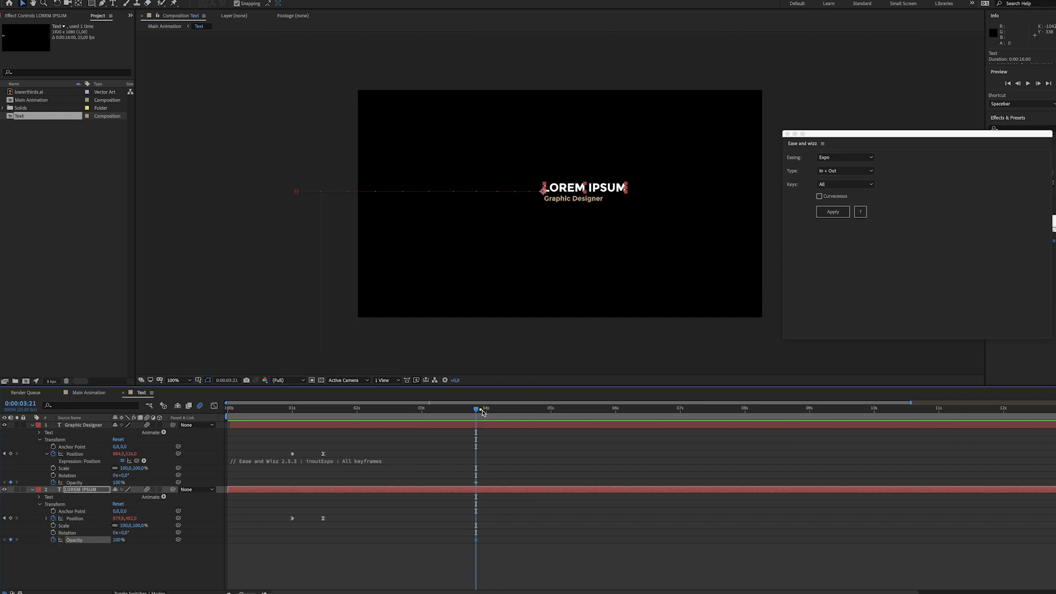
# At 4:05, set both text layers' Opacity to 0, then return to Main Animation.
pyautogui.moveTo(483, 413); pyautogui.dragTo(501, 413)
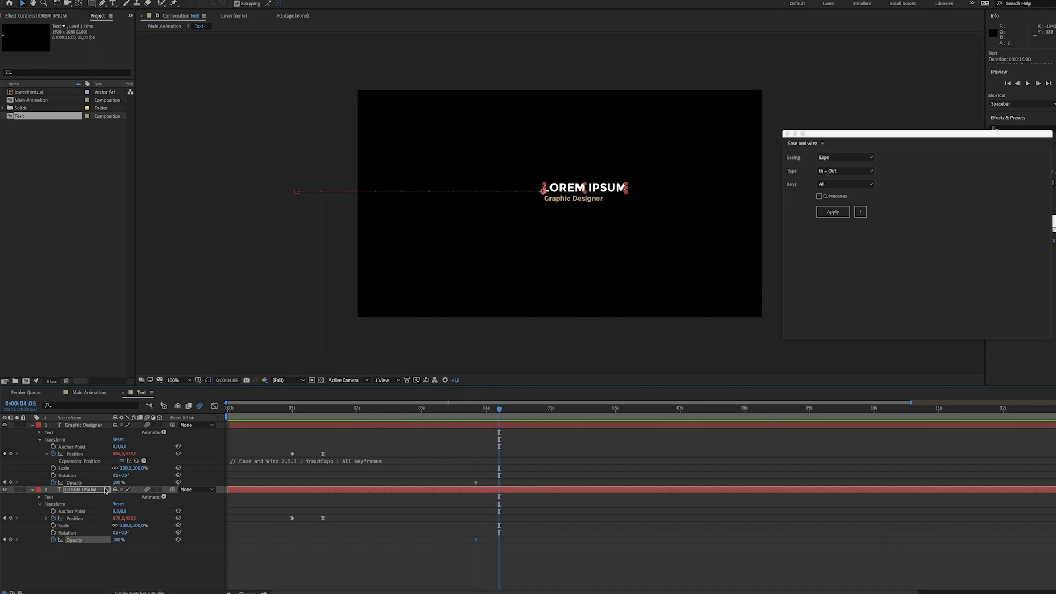
pyautogui.write('0')
pyautogui.press('Return')
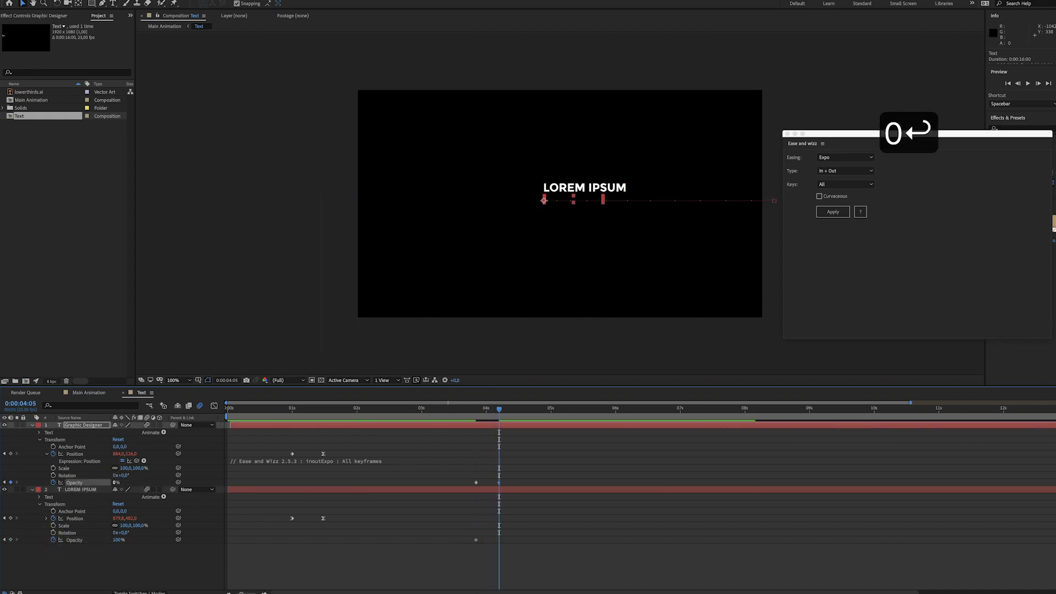
pyautogui.write('0')
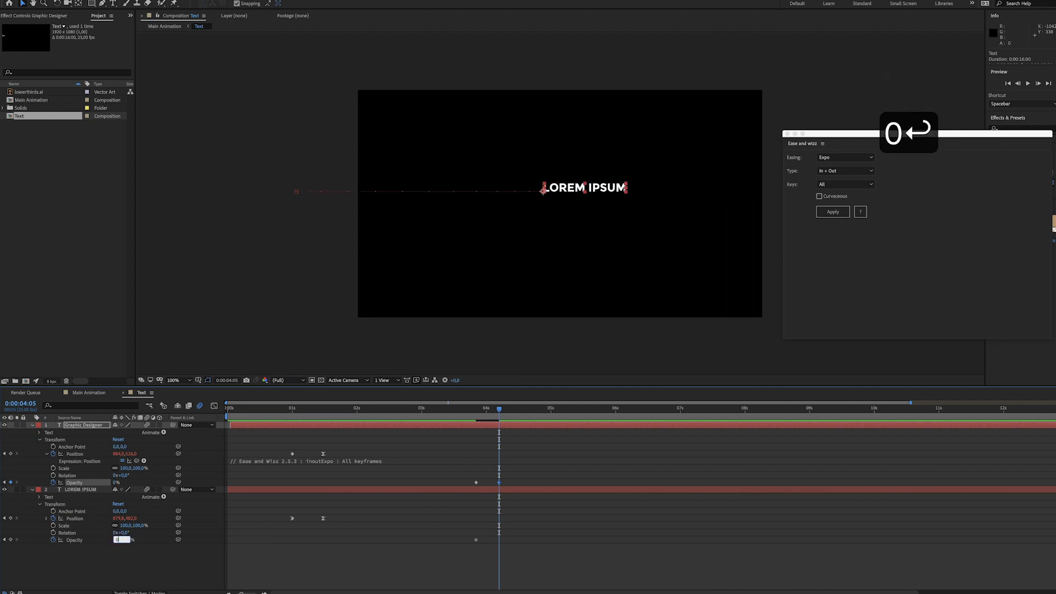
pyautogui.press('Return')
pyautogui.doubleClick(44, 99)
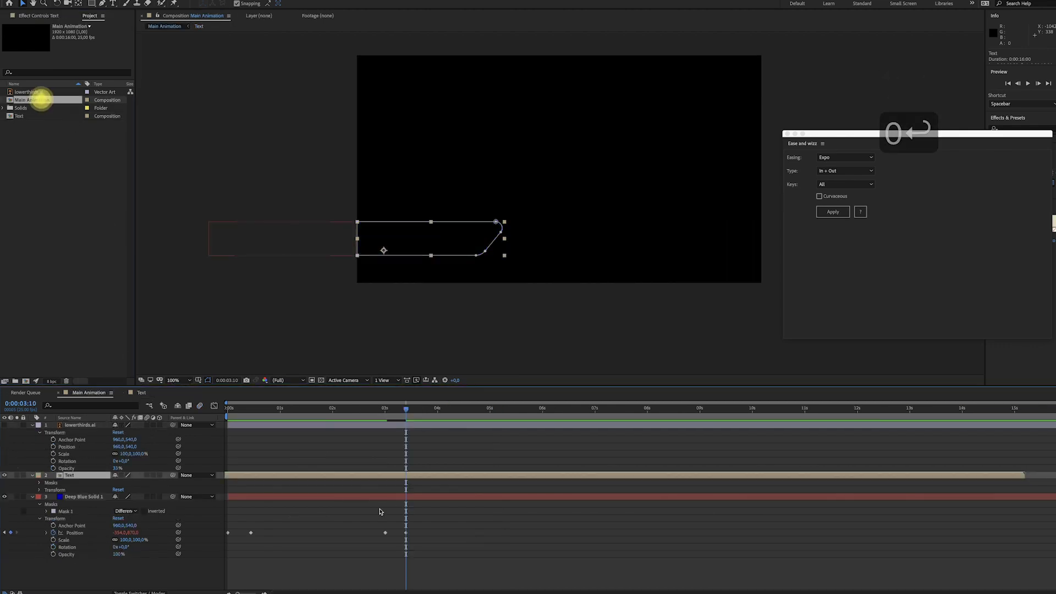
# Shift Deep Blue Solid 1's exit Position keyframes later, to around 0:00:03:10–0:00:03:20.
pyautogui.click(365, 511)
pyautogui.click(374, 410)
pyautogui.moveTo(384, 412); pyautogui.dragTo(393, 414)
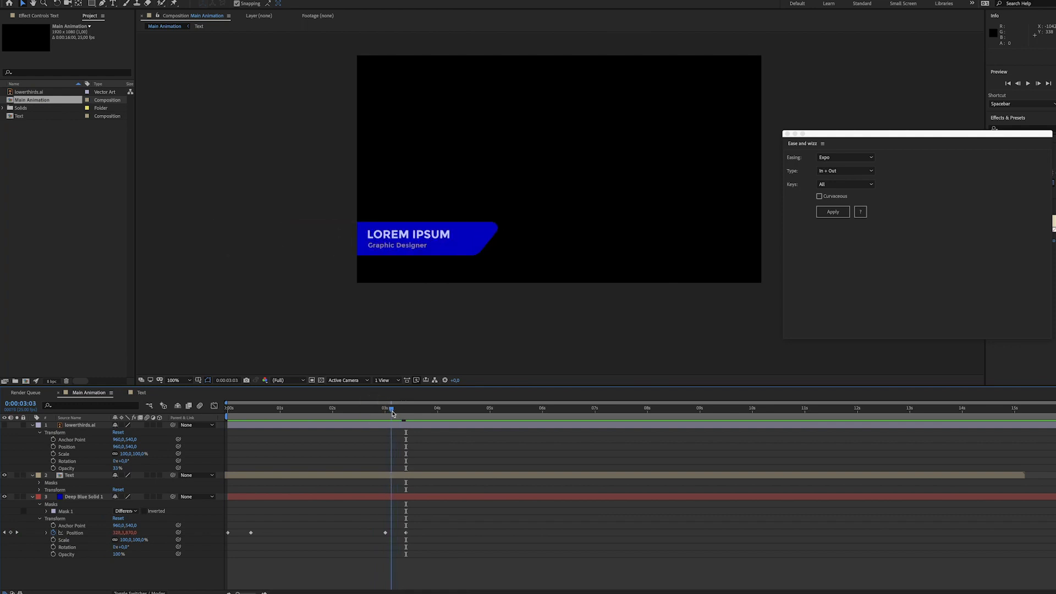
pyautogui.moveTo(370, 529); pyautogui.dragTo(427, 532)
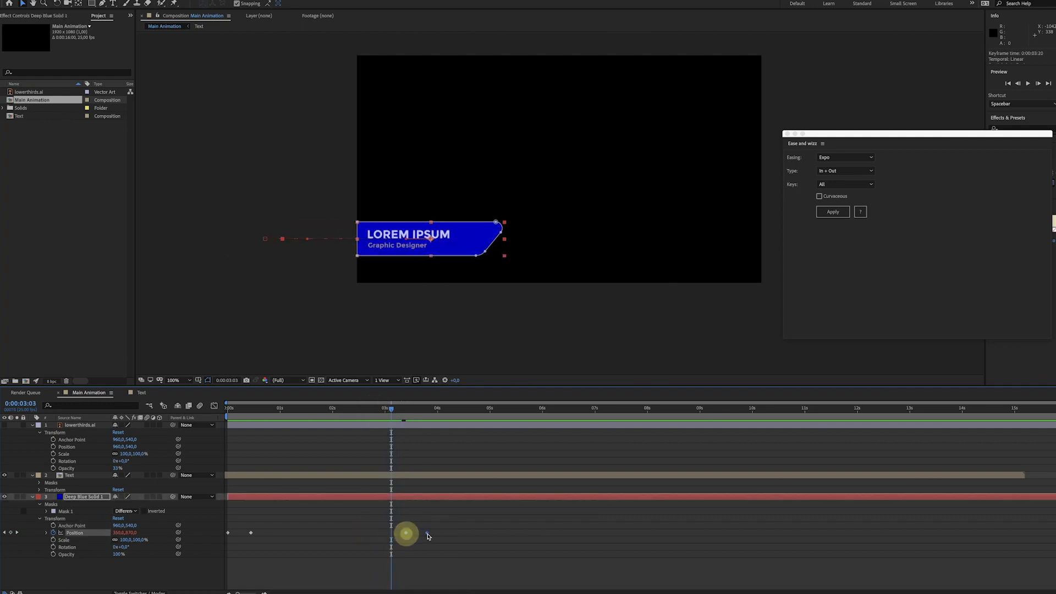
pyautogui.click(417, 521)
# Preview the lower-third animation twice, then return the time indicator to about 1:10.
pyautogui.press('space')
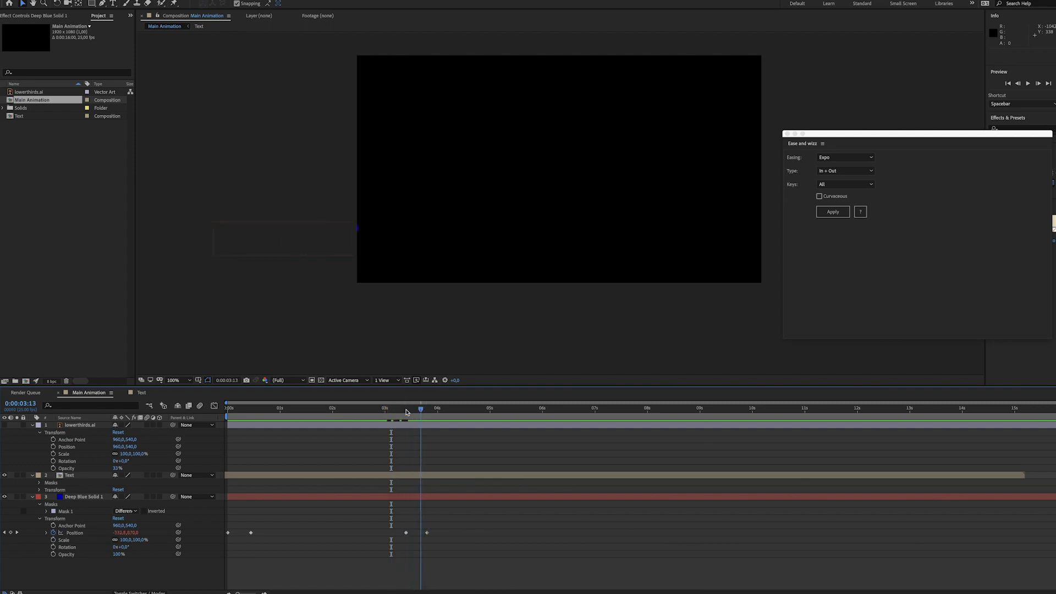
pyautogui.press('space')
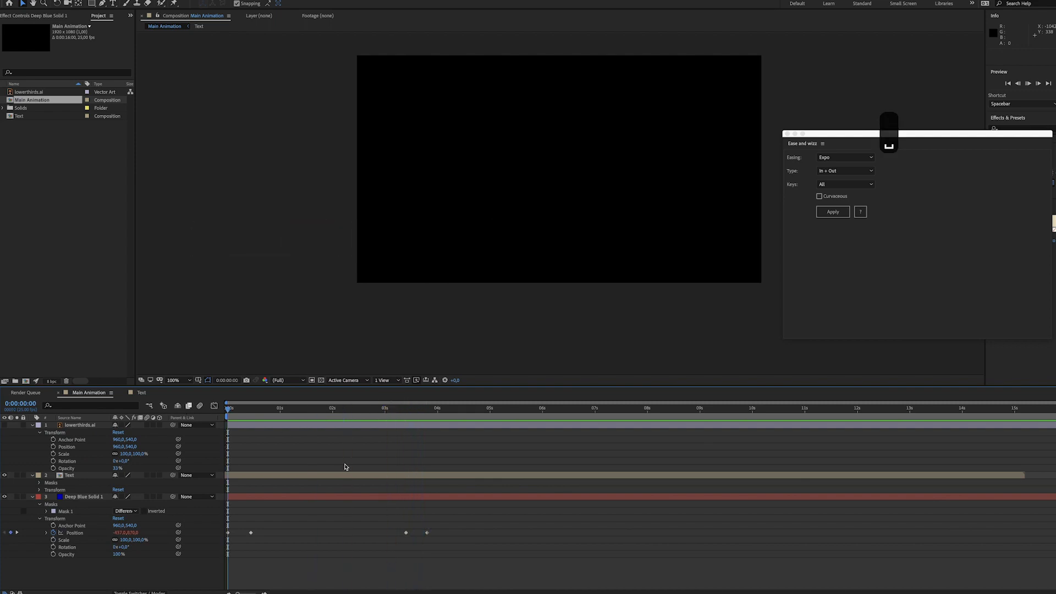
pyautogui.press('space')
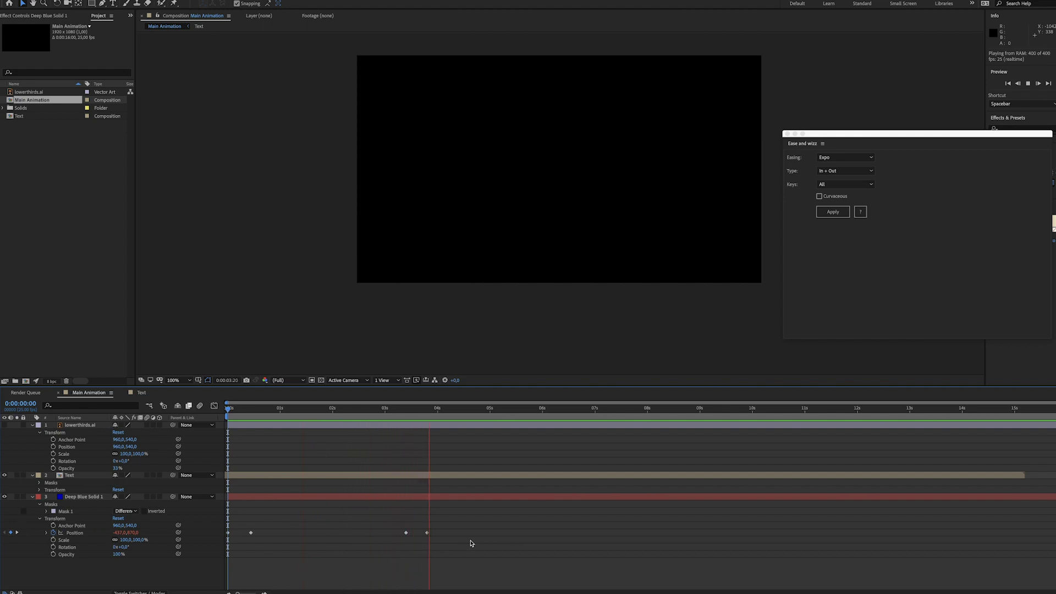
pyautogui.press('space')
pyautogui.moveTo(389, 410); pyautogui.dragTo(301, 410)
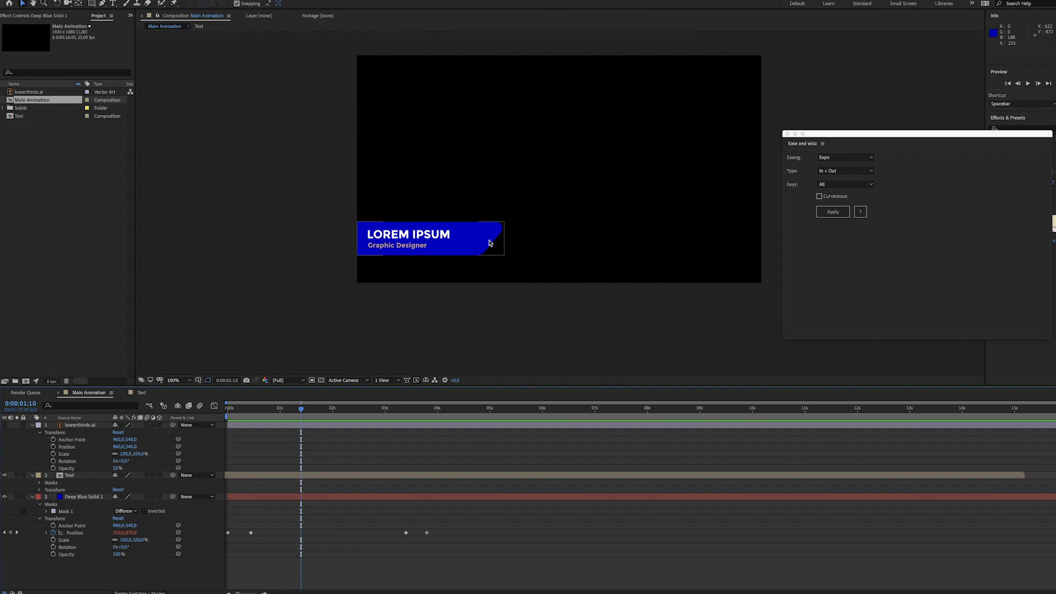
# Collapse the banner layer and create a new composition from the Project panel, keeping the name Comp 1.
pyautogui.click(84, 497)
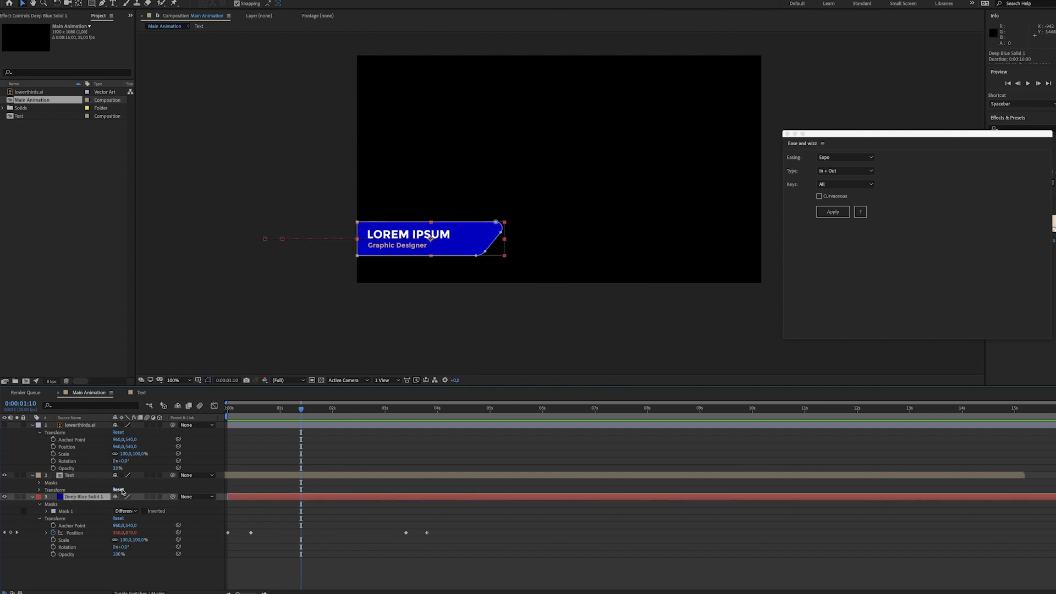
pyautogui.click(32, 497)
pyautogui.click(68, 253)
pyautogui.rightClick(69, 253)
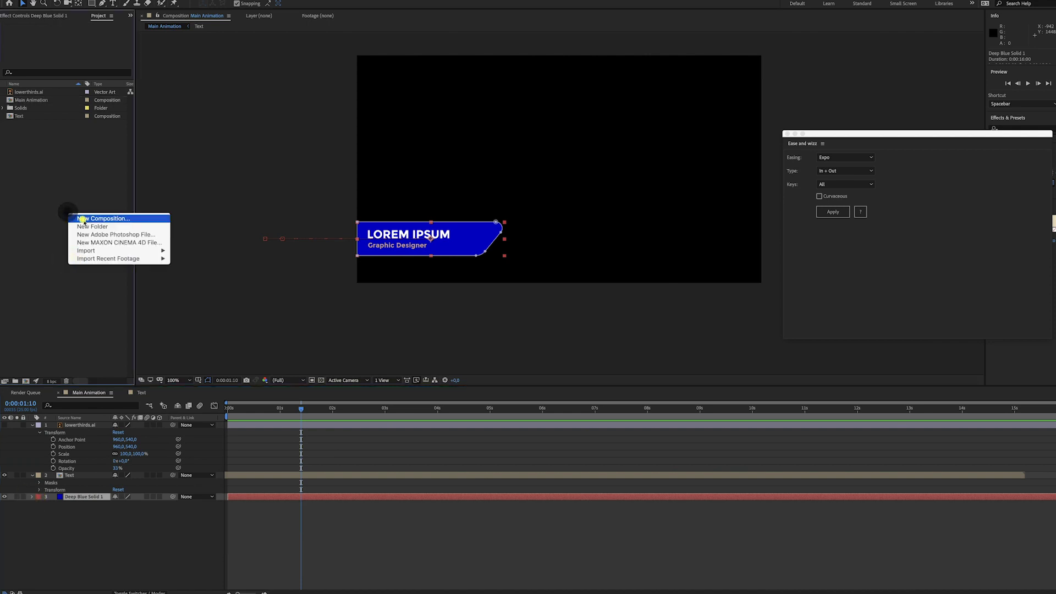
pyautogui.click(82, 219)
pyautogui.press('Return')
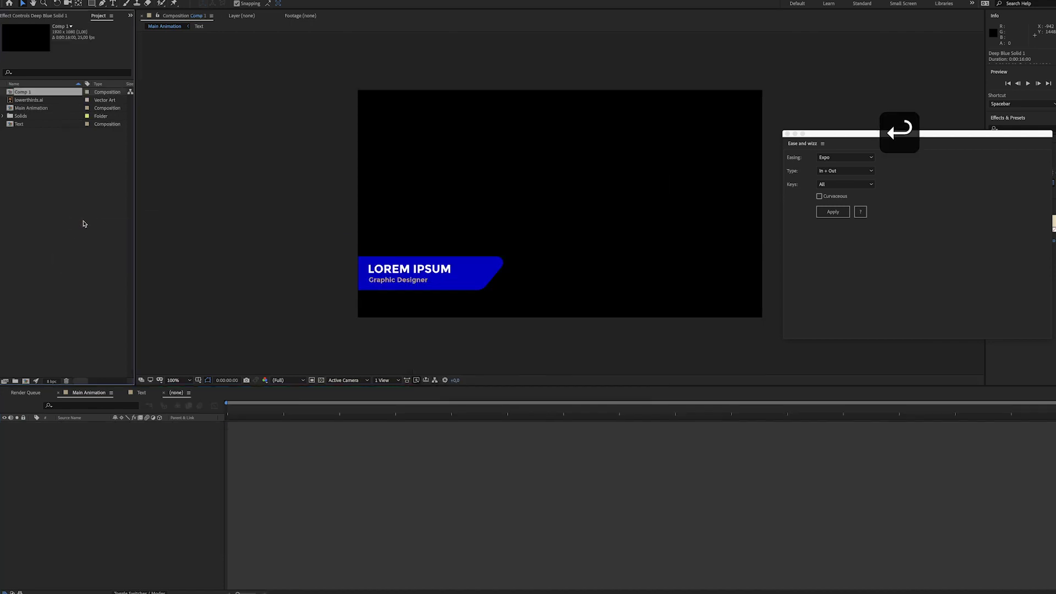
pyautogui.click(308, 311)
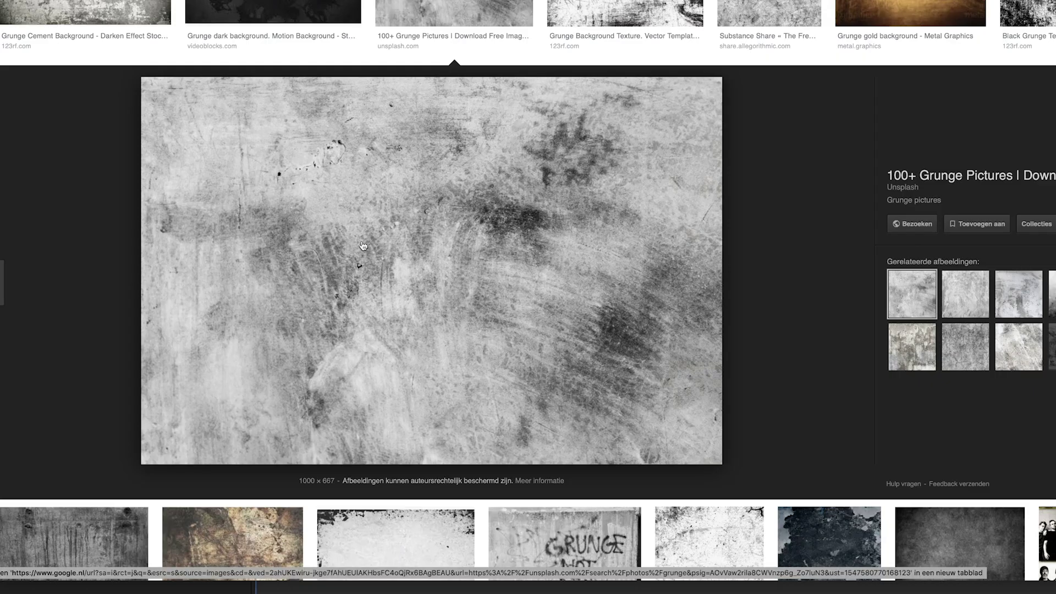
# Save the enlarged grey grunge texture image from Google Images to Downloads.
pyautogui.rightClick(431, 235)
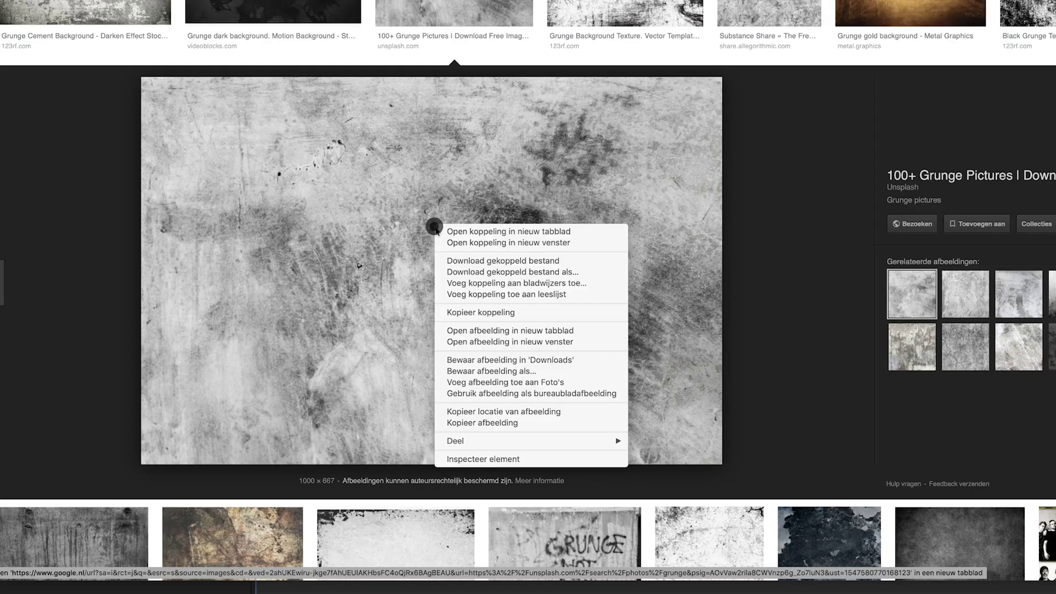
pyautogui.click(566, 360)
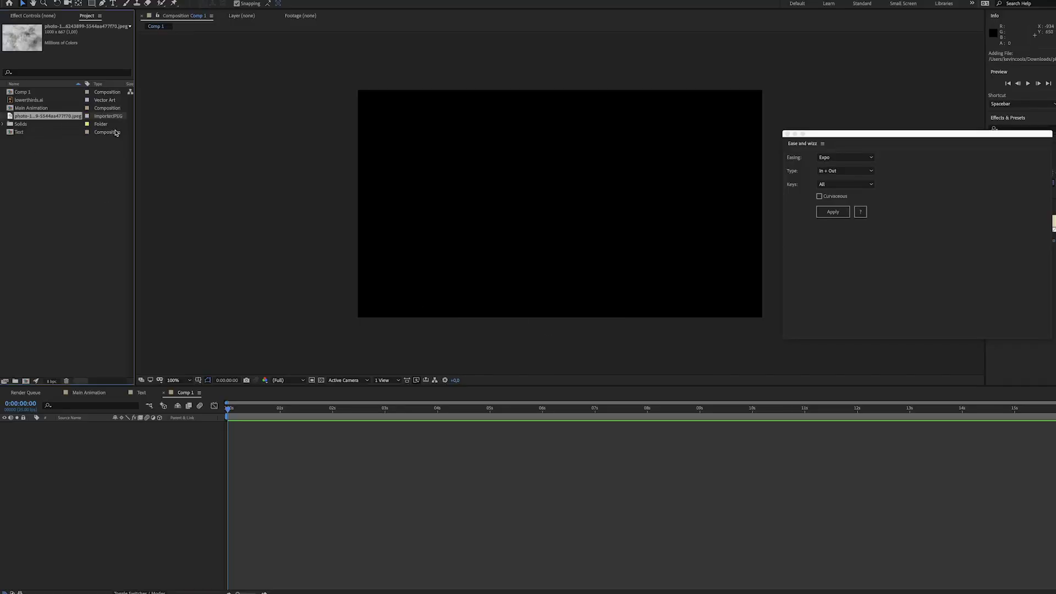
# Add the grunge JPEG to Comp 1 and scale it to 236% to fill the frame.
pyautogui.moveTo(54, 122); pyautogui.dragTo(125, 443)
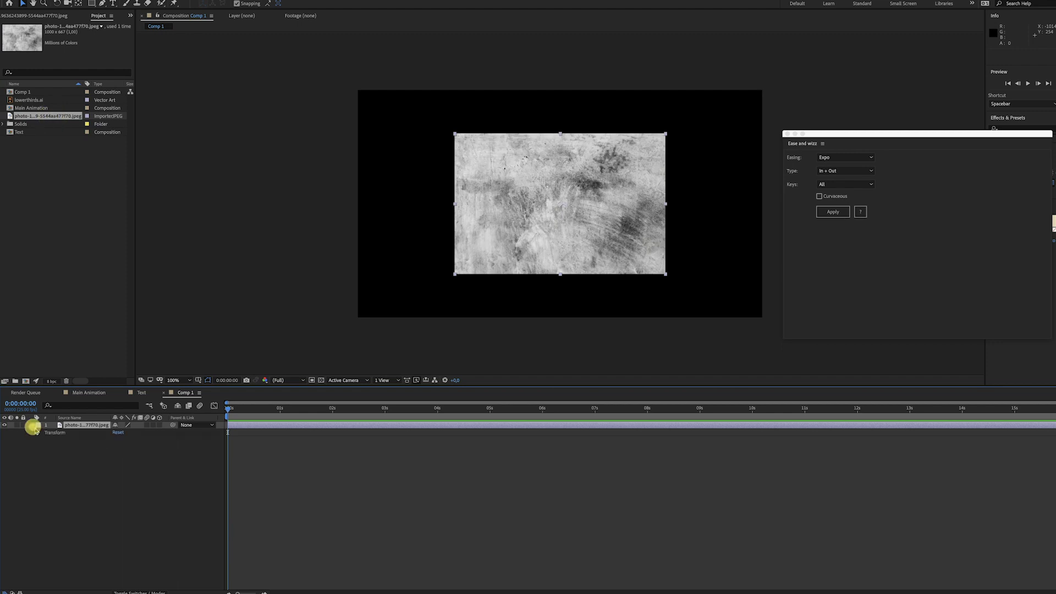
pyautogui.click(40, 433)
pyautogui.moveTo(134, 454); pyautogui.dragTo(190, 455)
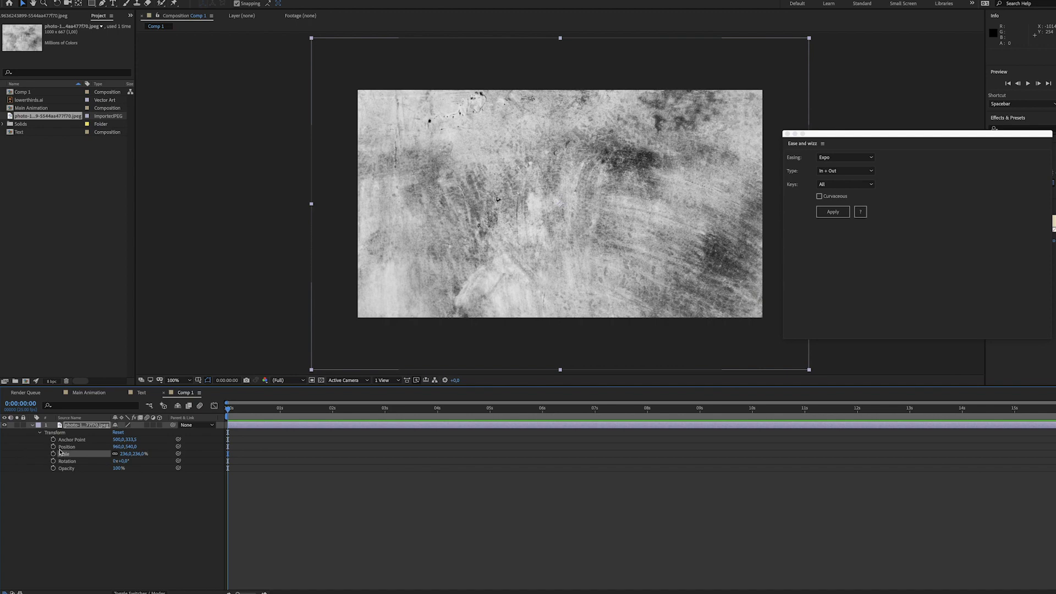
# Keyframe the photo drifting to Position X 1105 at 0:00:04:06, then reopen Main Animation.
pyautogui.moveTo(278, 408); pyautogui.dragTo(450, 409)
pyautogui.moveTo(119, 450); pyautogui.dragTo(147, 445)
pyautogui.click(278, 484)
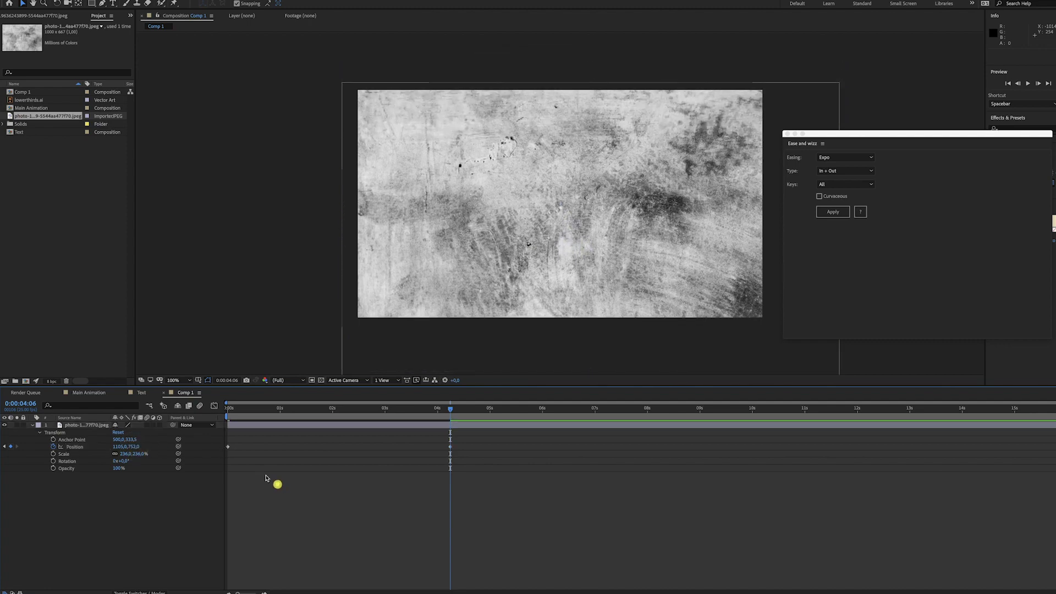
pyautogui.doubleClick(33, 110)
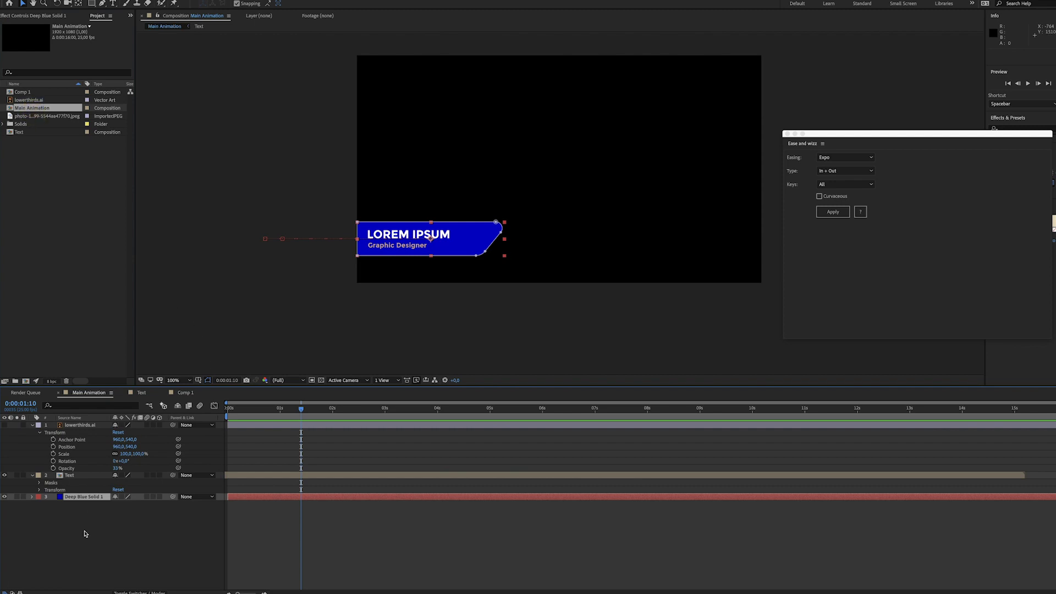
# Add Comp 1 below Deep Blue Solid 1 and paste the solid's Mask 1 onto it.
pyautogui.moveTo(22, 91); pyautogui.dragTo(132, 527)
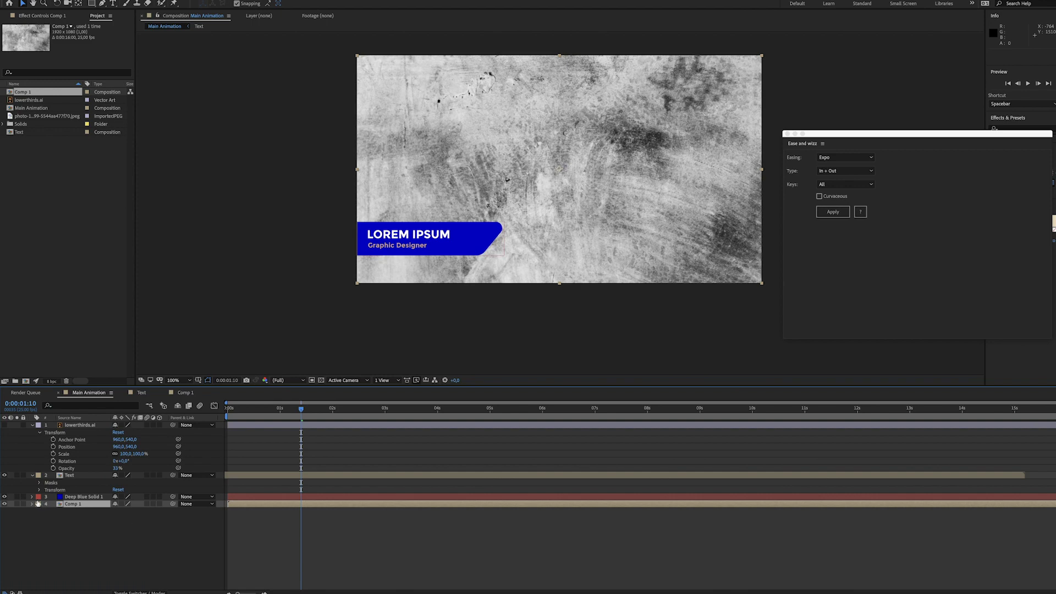
pyautogui.click(31, 496)
pyautogui.click(66, 511)
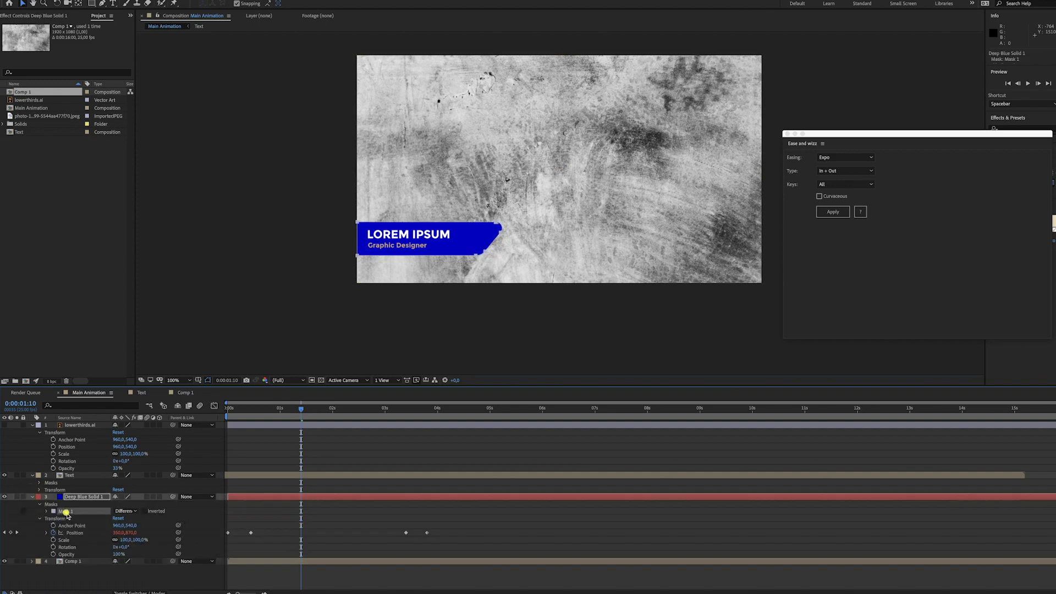
pyautogui.press('super+c')
pyautogui.click(71, 562)
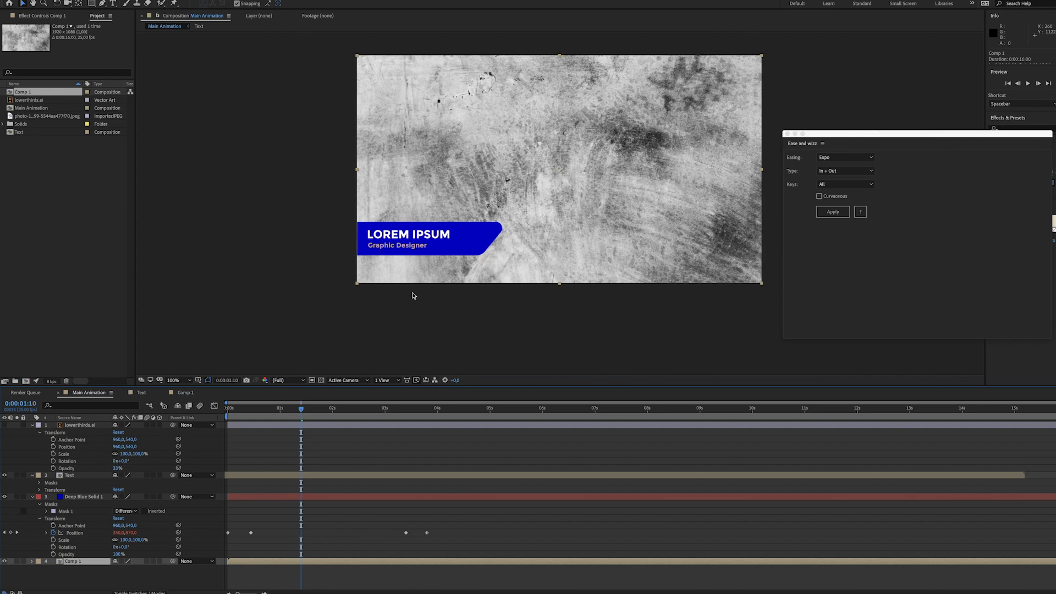
pyautogui.press('super+v')
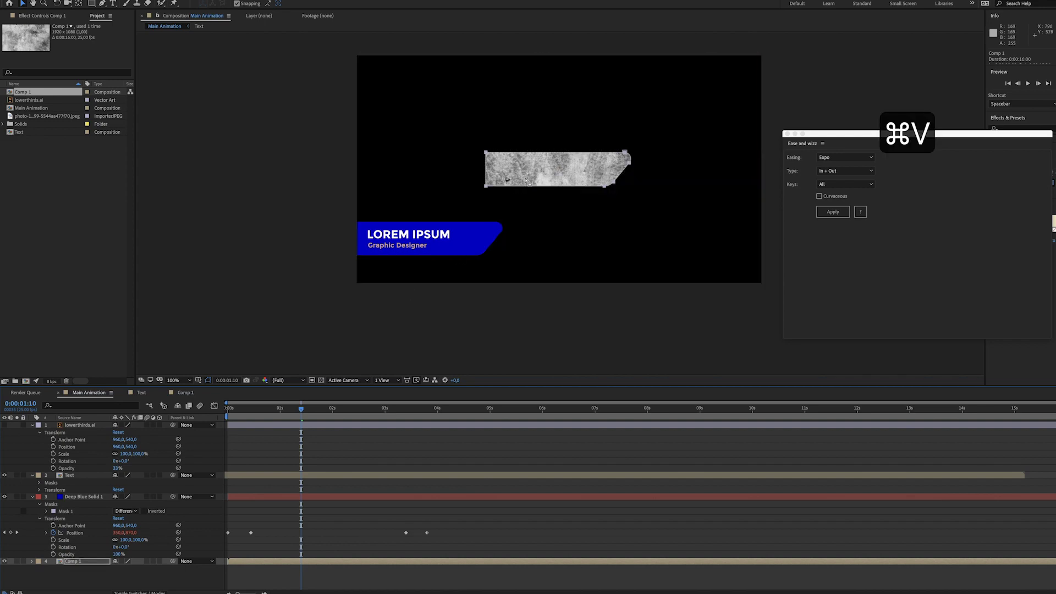
# Align the masked texture exactly over the blue banner and stack it above the solid.
pyautogui.moveTo(474, 193); pyautogui.dragTo(647, 152)
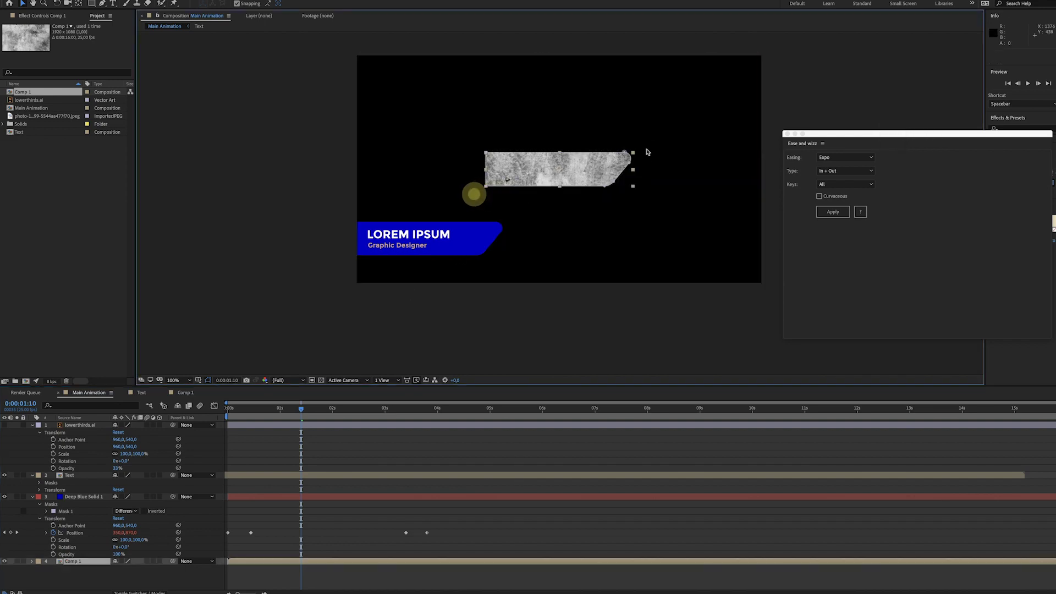
pyautogui.moveTo(594, 173); pyautogui.dragTo(466, 242)
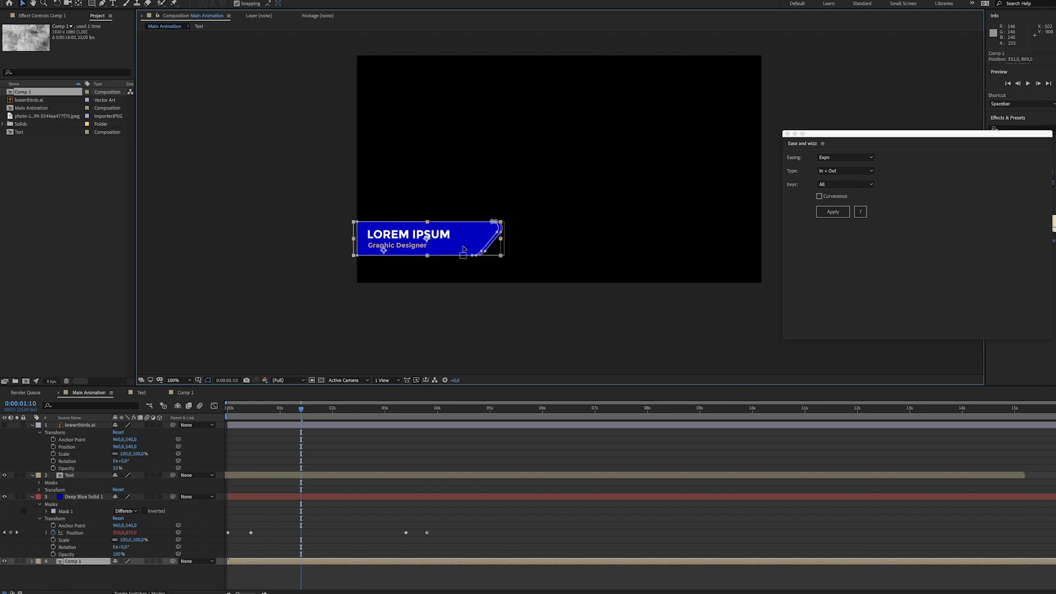
pyautogui.press('.')
pyautogui.hotkey('shift', 'Left')
pyautogui.hotkey('shift', 'Right')
pyautogui.press('Left')
pyautogui.press('Left')
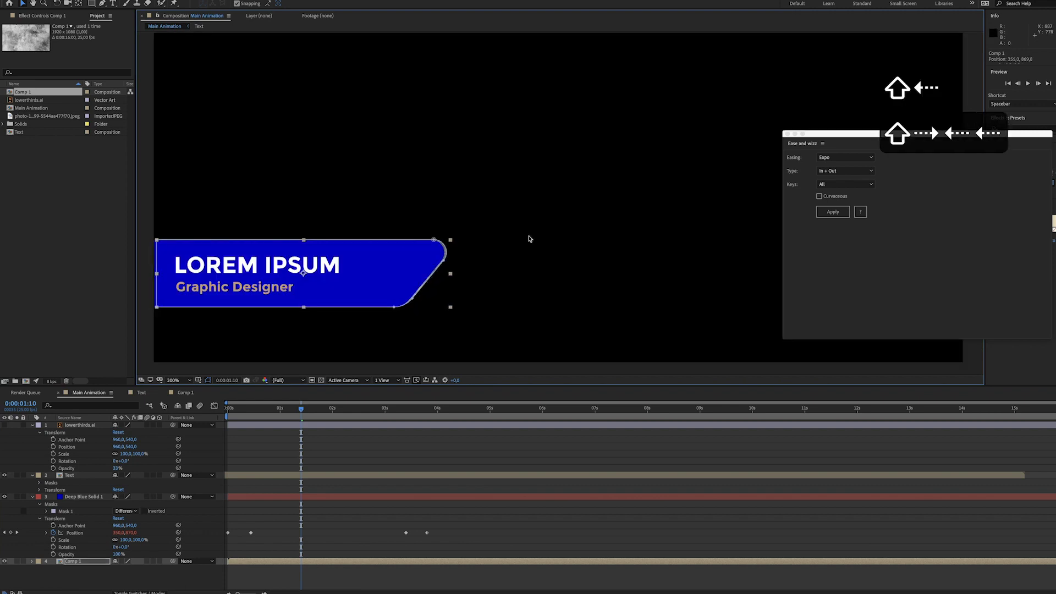
pyautogui.press('Left')
pyautogui.press('Left')
pyautogui.press('Left')
pyautogui.press('Down')
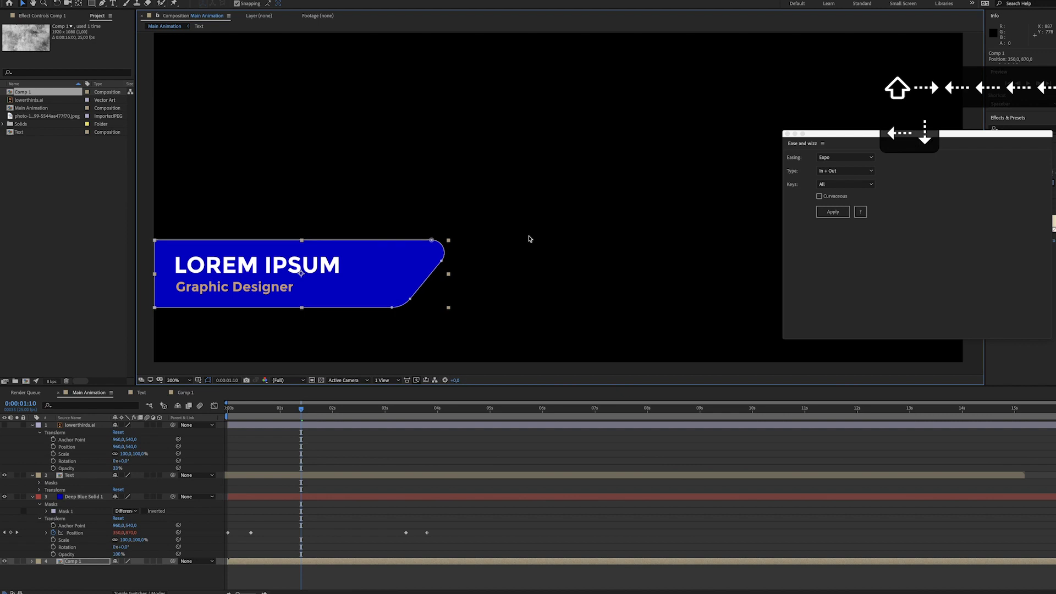
pyautogui.click(528, 236)
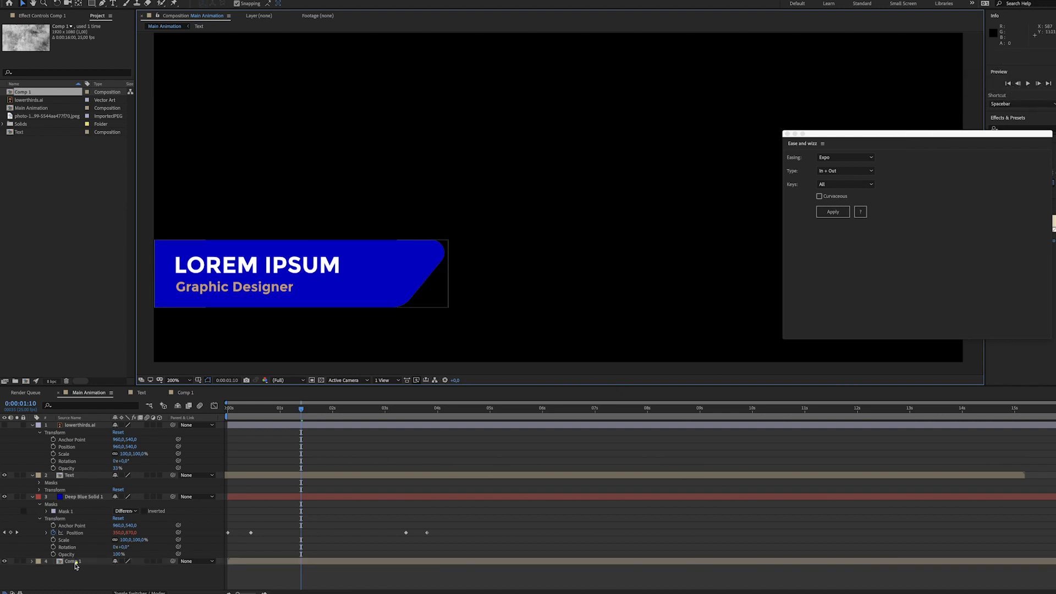
pyautogui.moveTo(71, 561); pyautogui.dragTo(88, 495)
# Parent the texture layer to Deep Blue Solid 1 and scrub to confirm it follows the banner.
pyautogui.click(272, 482)
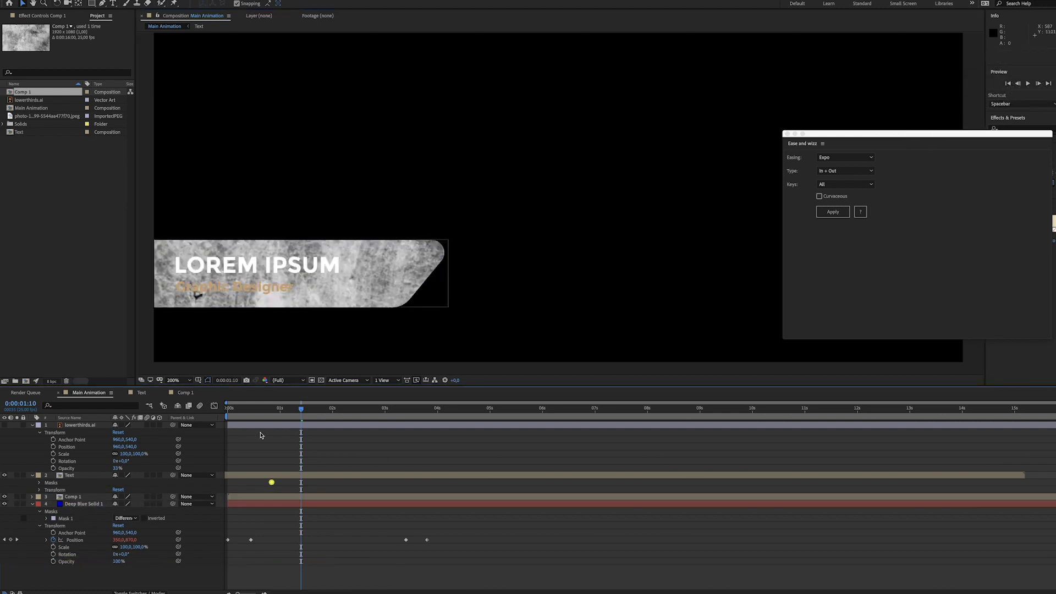
pyautogui.click(257, 411)
pyautogui.press('space')
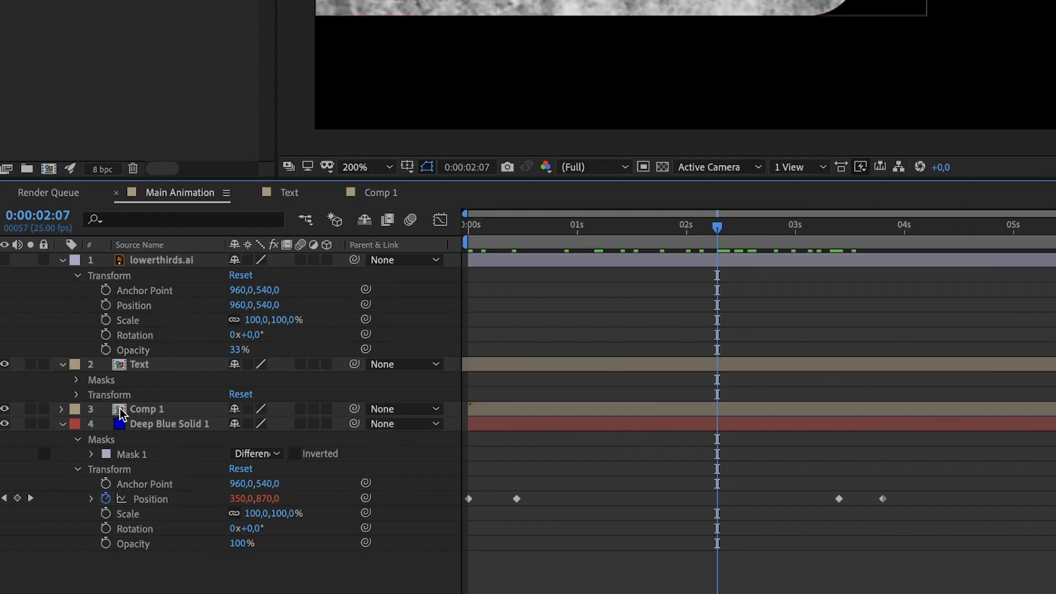
pyautogui.click(136, 409)
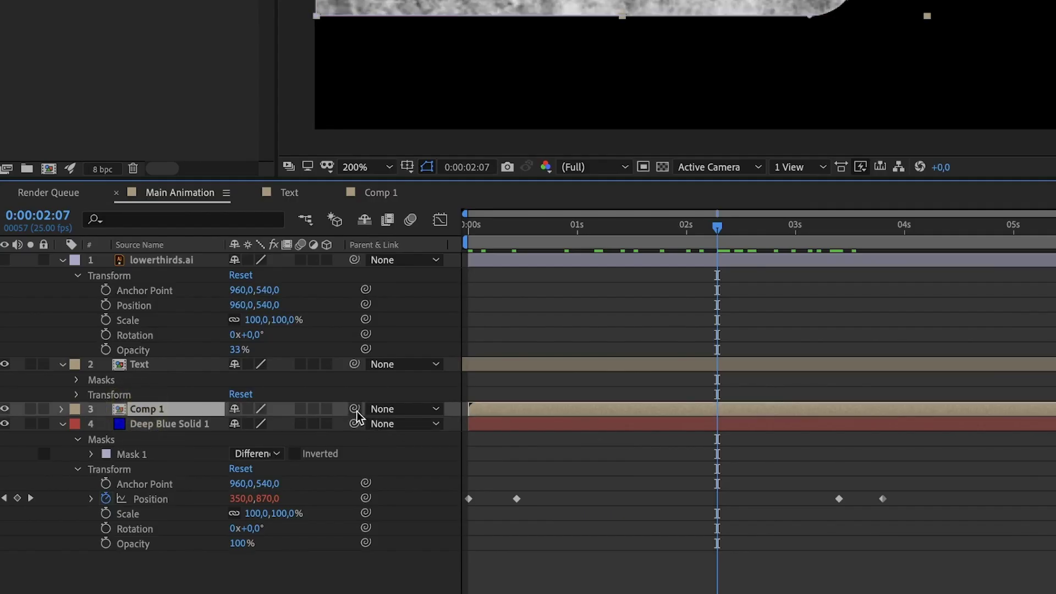
pyautogui.moveTo(355, 409); pyautogui.dragTo(160, 428)
pyautogui.click(554, 477)
pyautogui.click(519, 228)
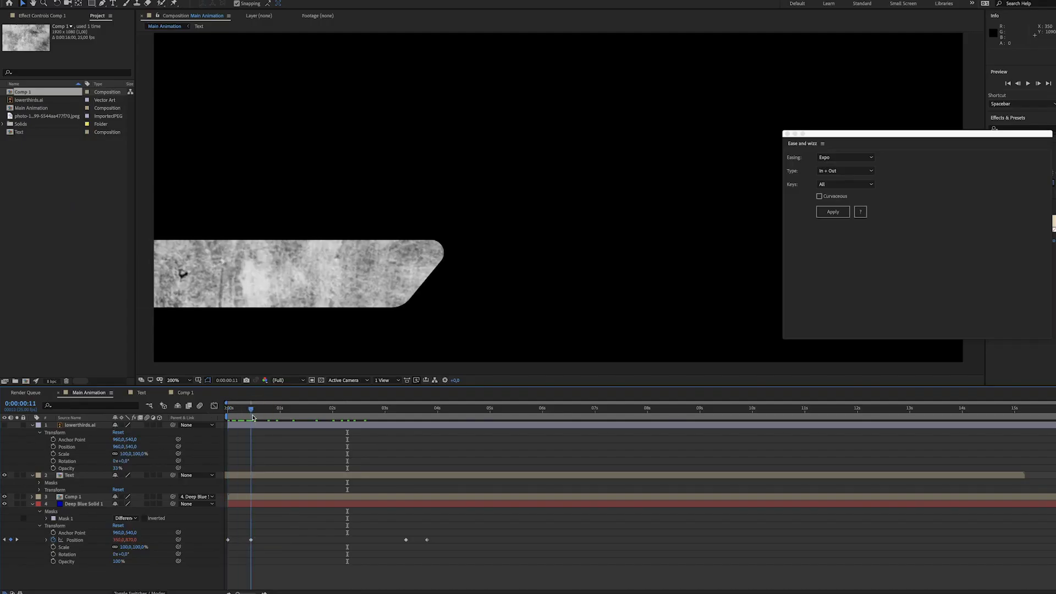
pyautogui.moveTo(253, 418); pyautogui.dragTo(354, 421)
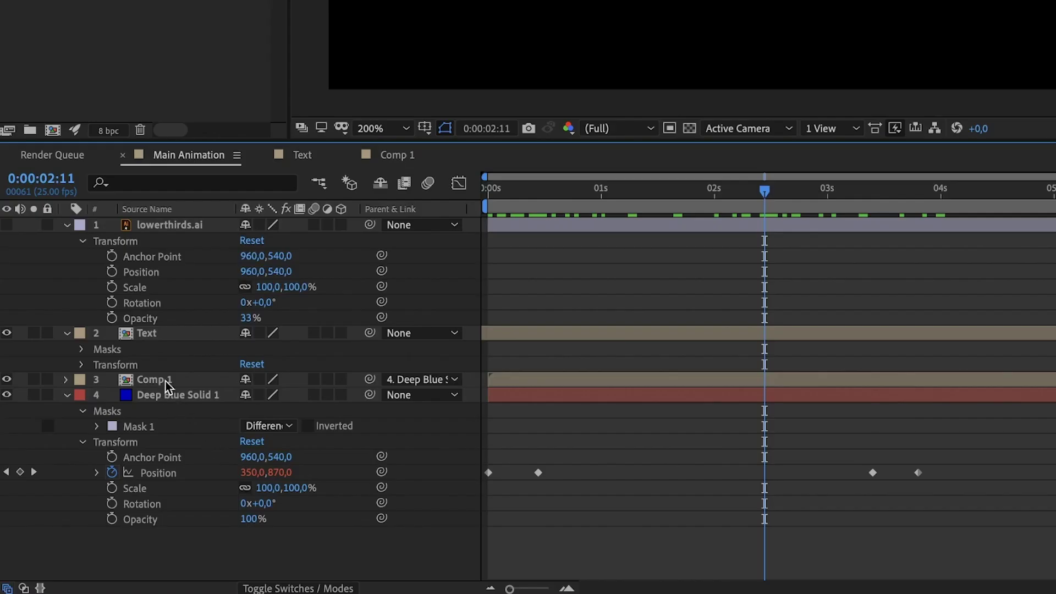
# Set the texture's blend mode to Overlay, show its transform properties, and preview at 100% zoom.
pyautogui.click(160, 378)
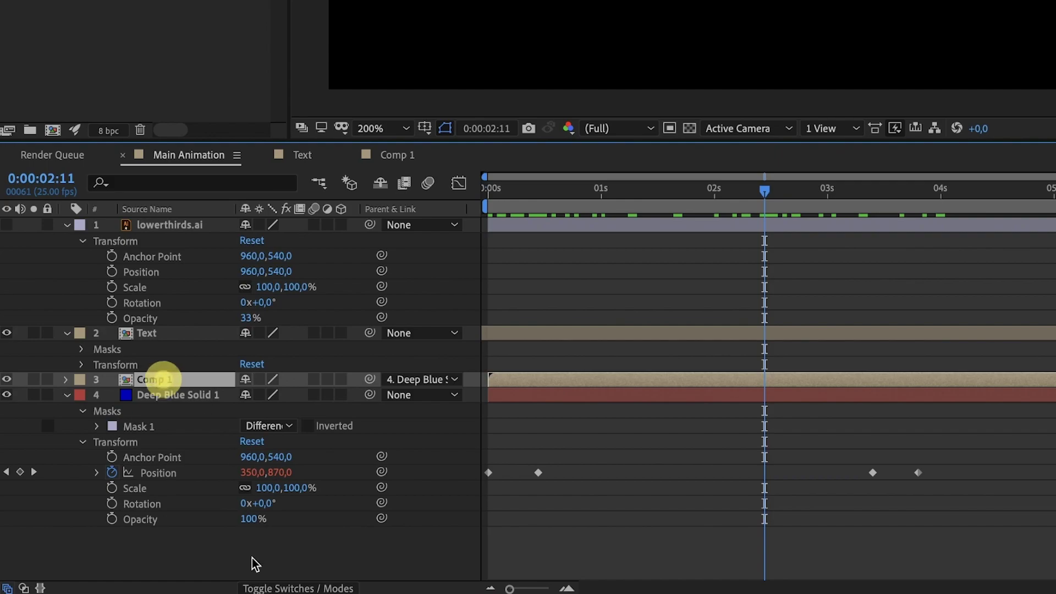
pyautogui.click(278, 588)
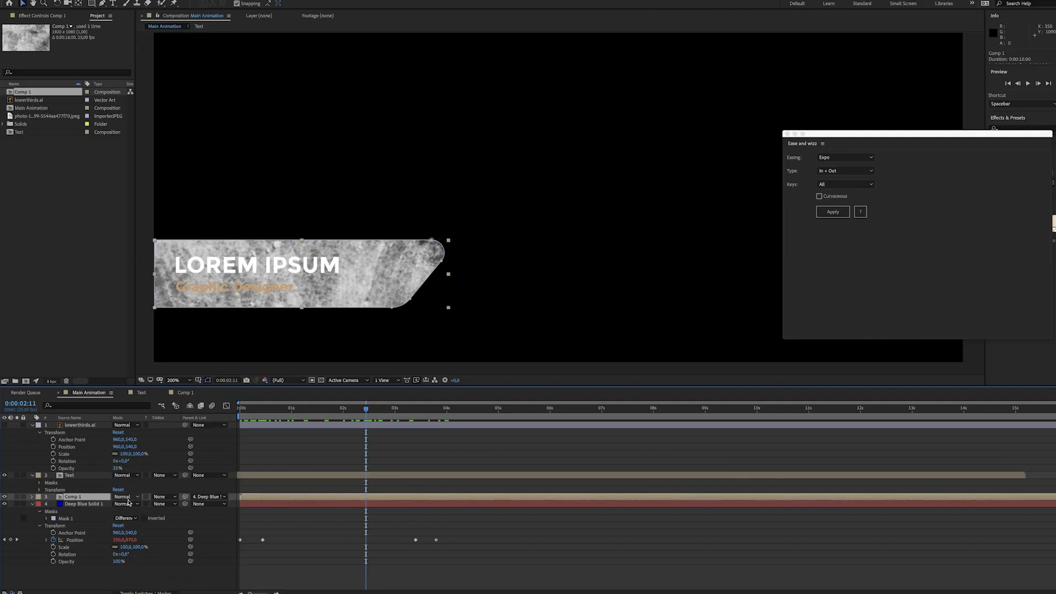
pyautogui.click(125, 499)
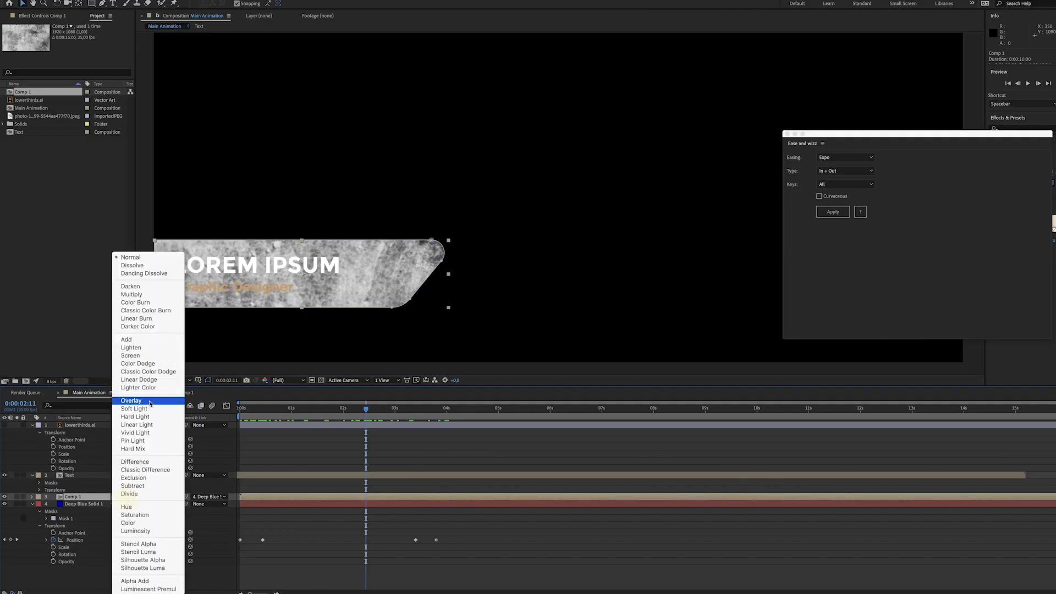
pyautogui.click(130, 400)
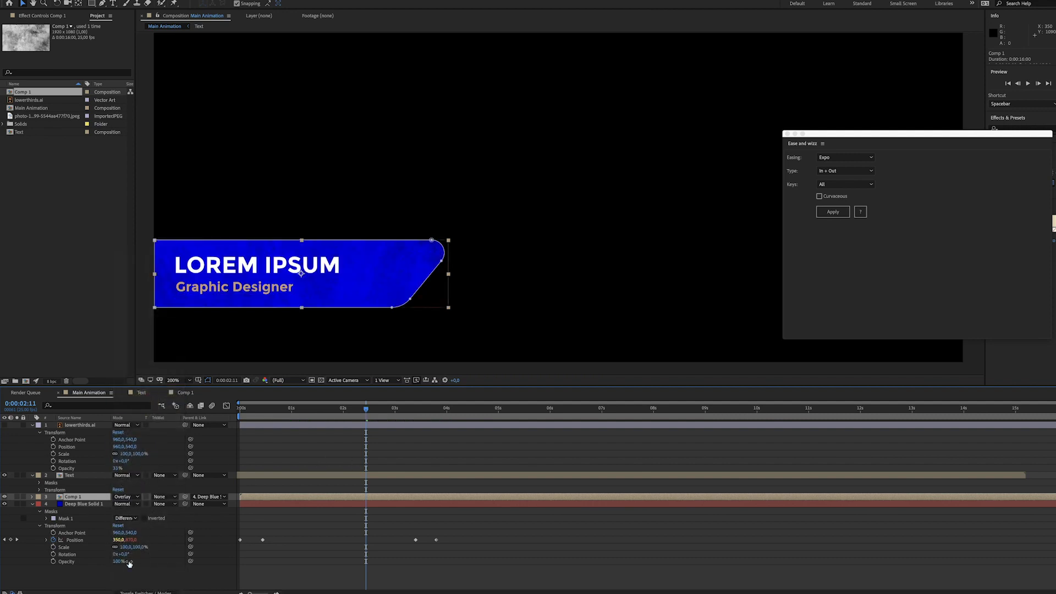
pyautogui.click(31, 497)
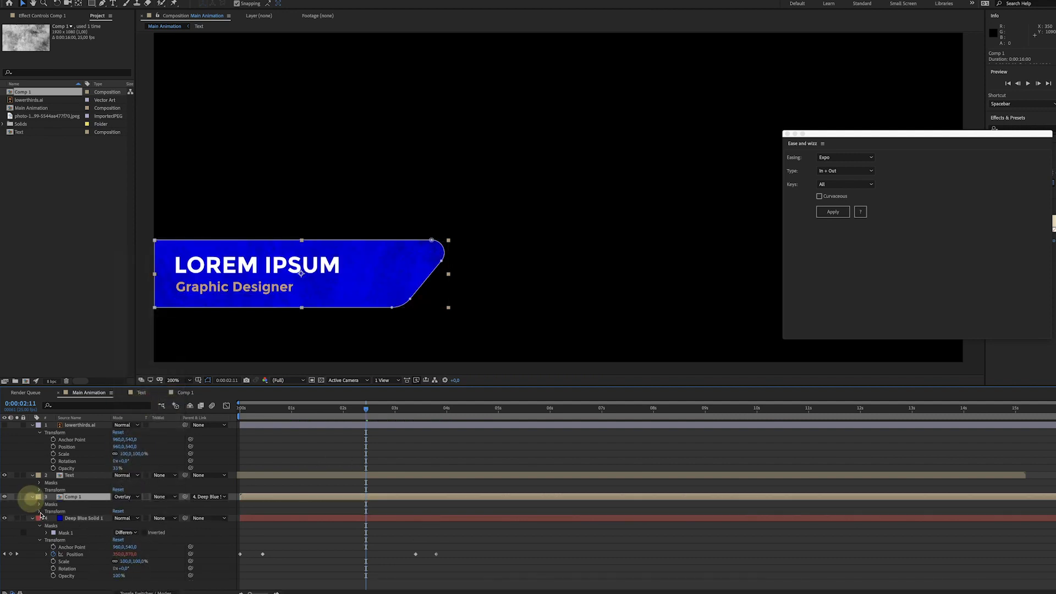
pyautogui.click(40, 511)
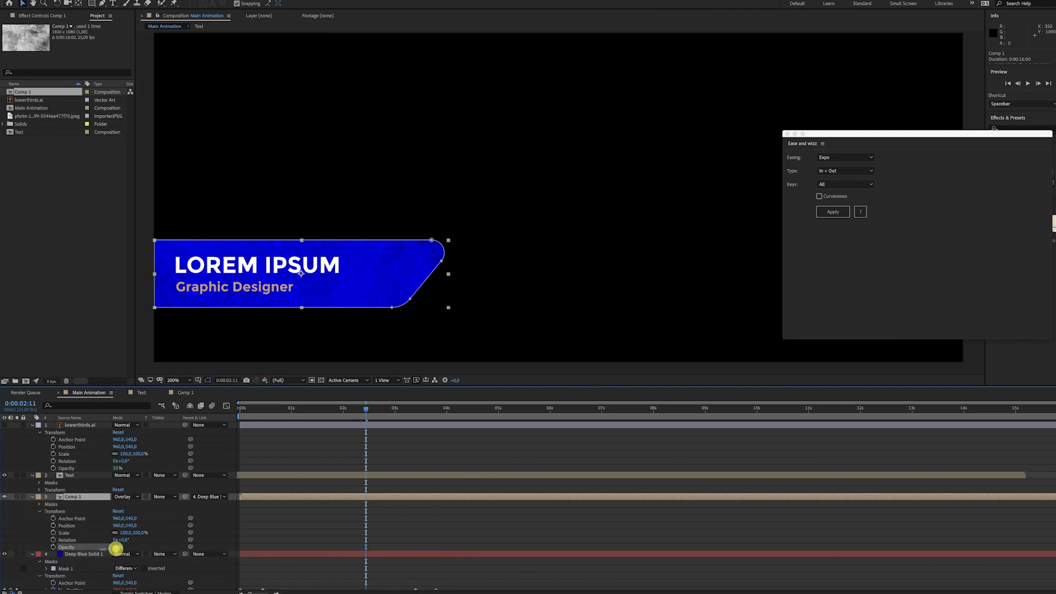
pyautogui.click(367, 535)
pyautogui.press(',')
pyautogui.click(337, 311)
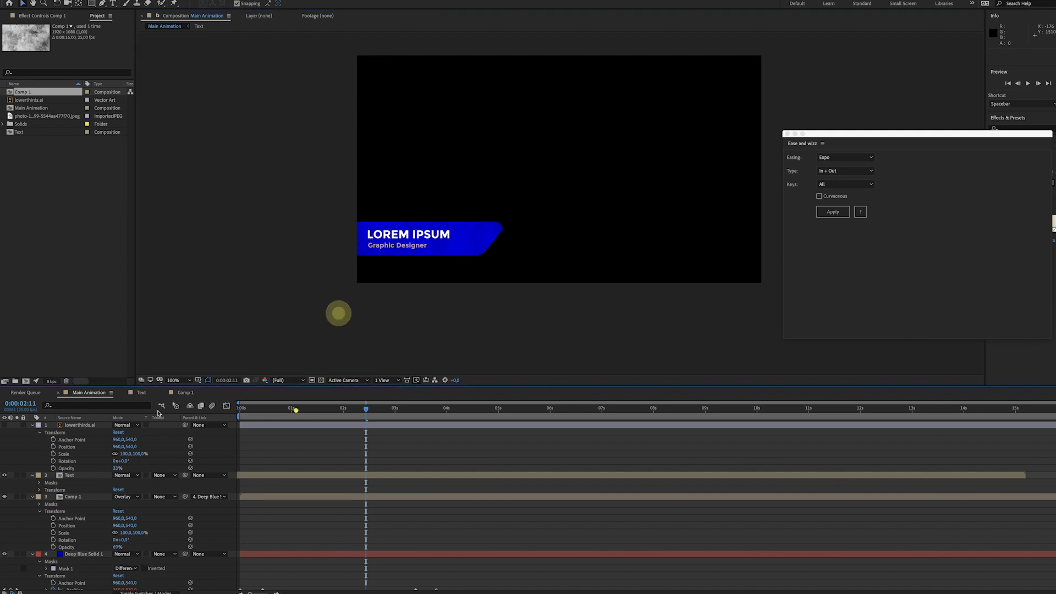
pyautogui.press('space')
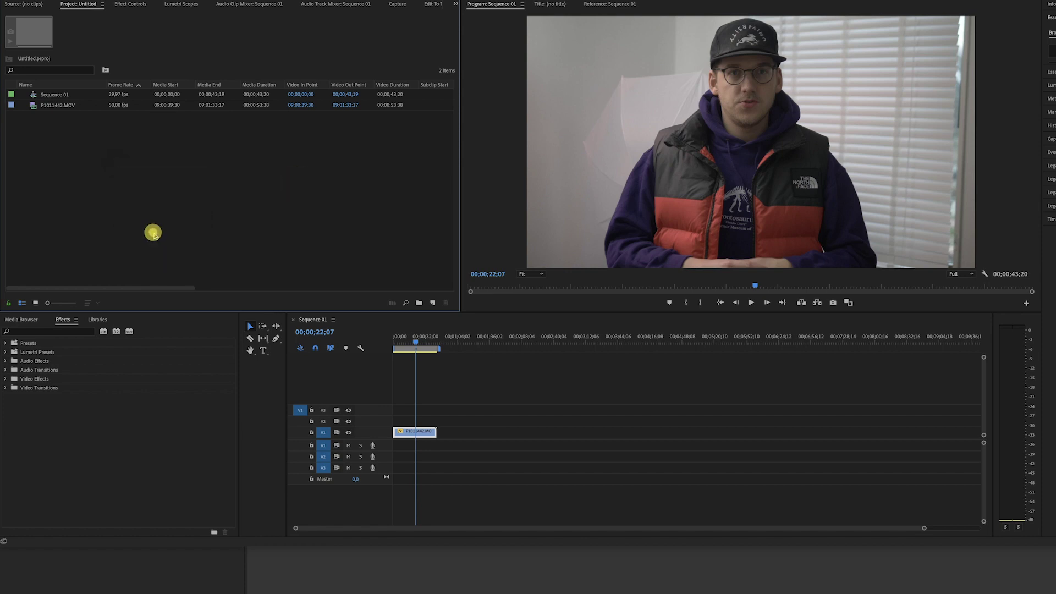
# Import the Main Animation comp from the .aep, place it on V2 above the interview, and play.
pyautogui.press('Return')
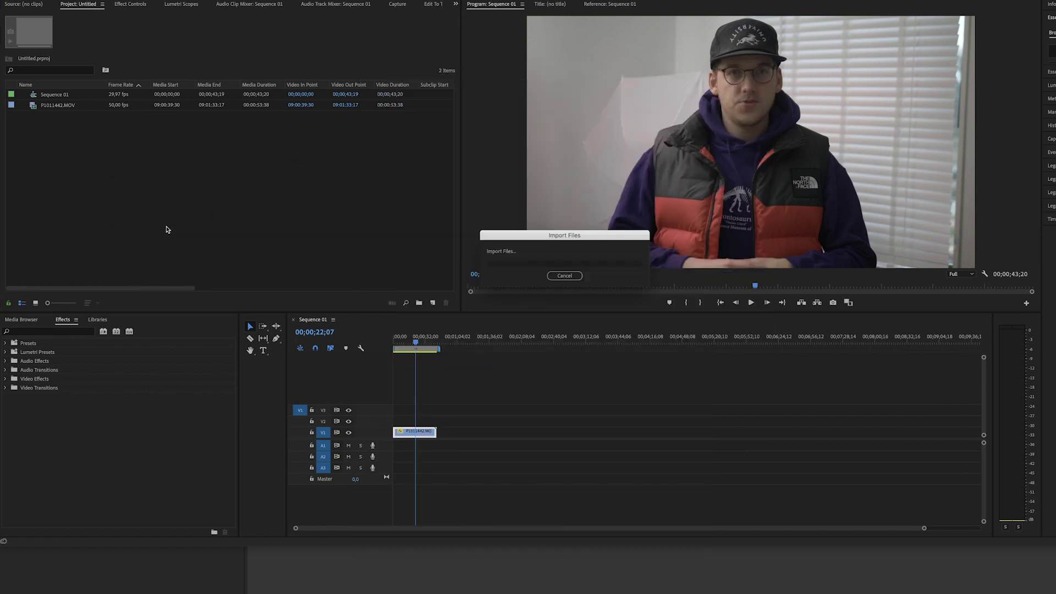
pyautogui.click(435, 294)
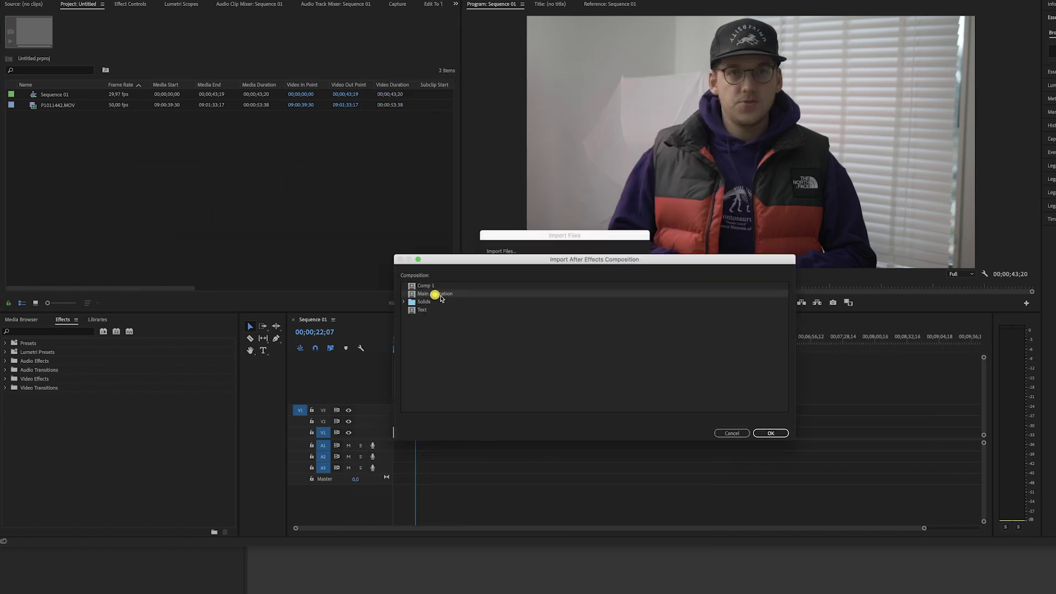
pyautogui.click(771, 434)
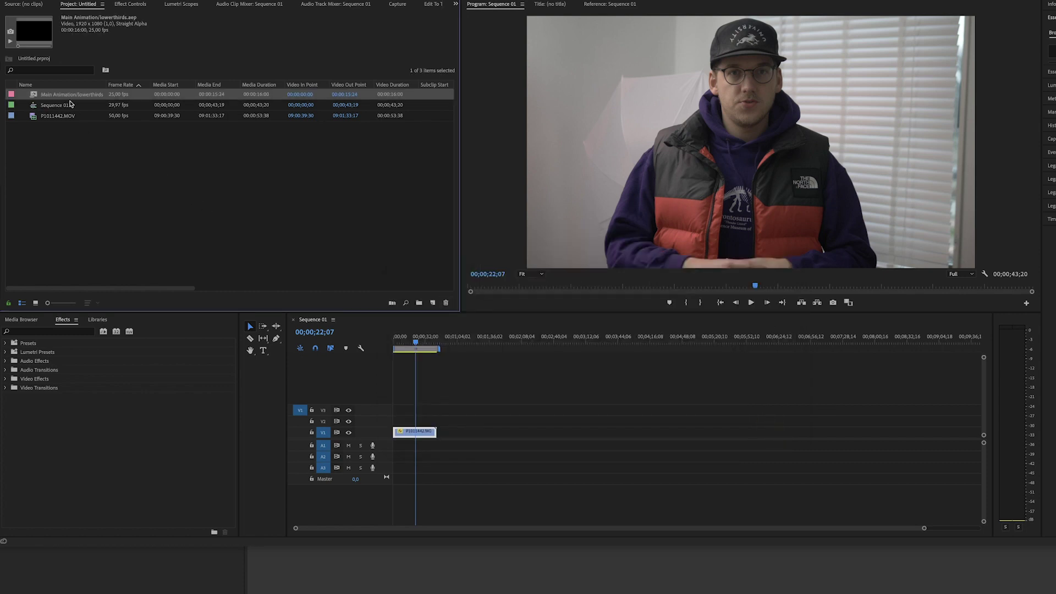
pyautogui.moveTo(66, 95); pyautogui.dragTo(412, 423)
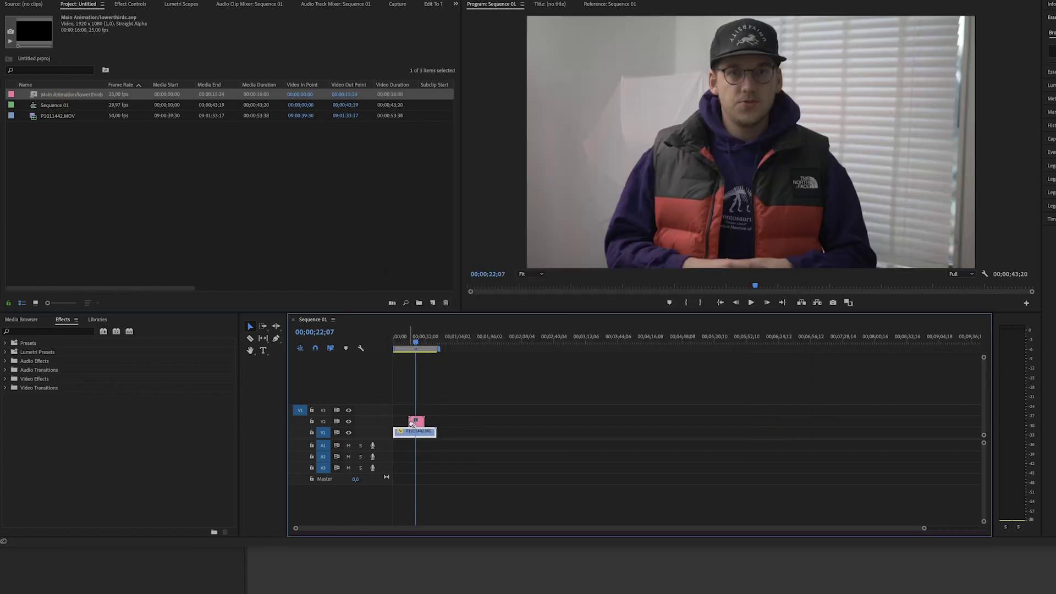
pyautogui.press('Up')
pyautogui.press('space')
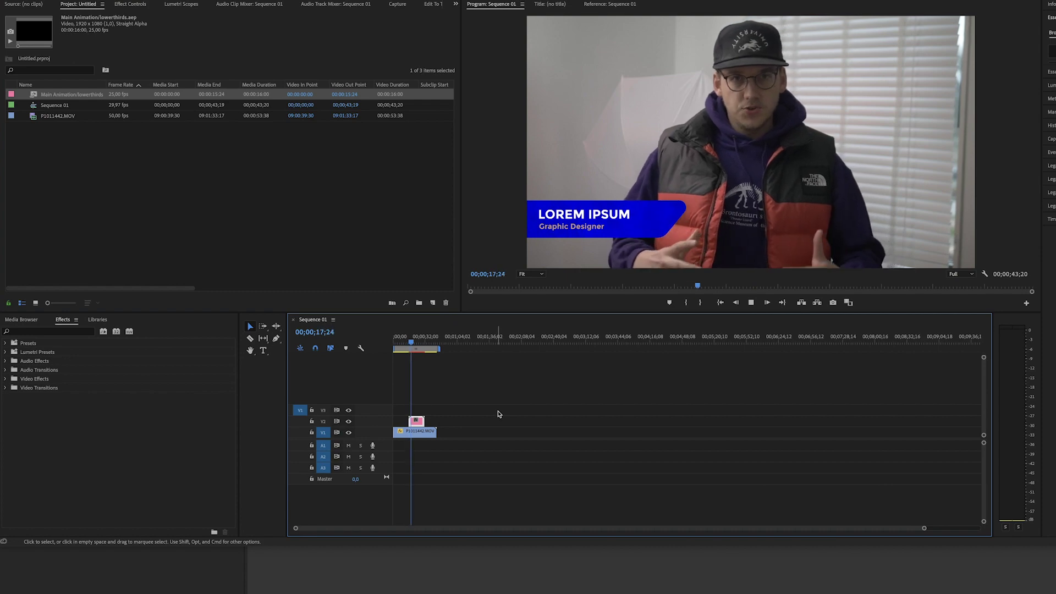